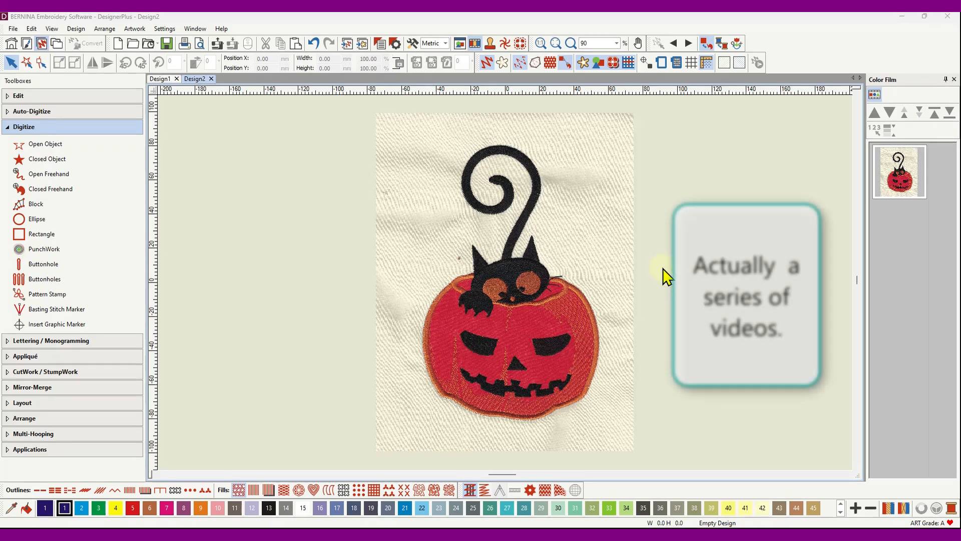
# Step: Delete the photo of the black cat in the red pumpkin from the design
pyautogui.click(593, 186)
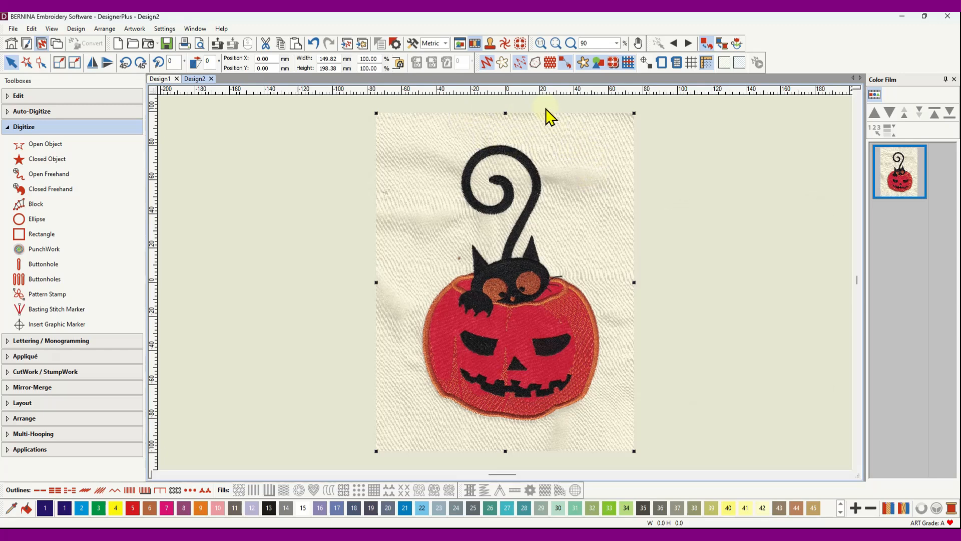
pyautogui.press('Delete')
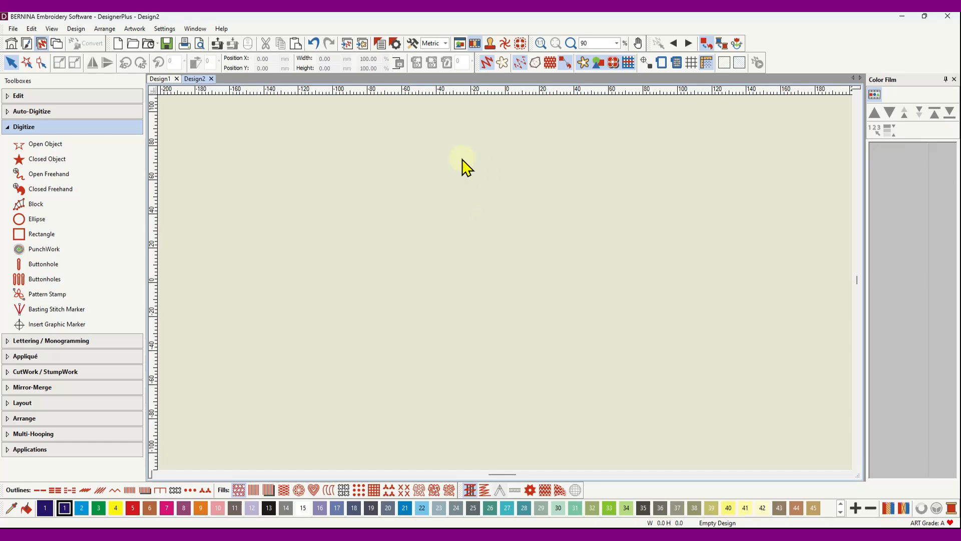
# Step: Insert the artwork Halloween 02.jpg from the halloween_design_elements_pumpkins_skull_ghosts_sketch_6854581 folder under Documents, Clip Art, Seasonal
pyautogui.click(362, 45)
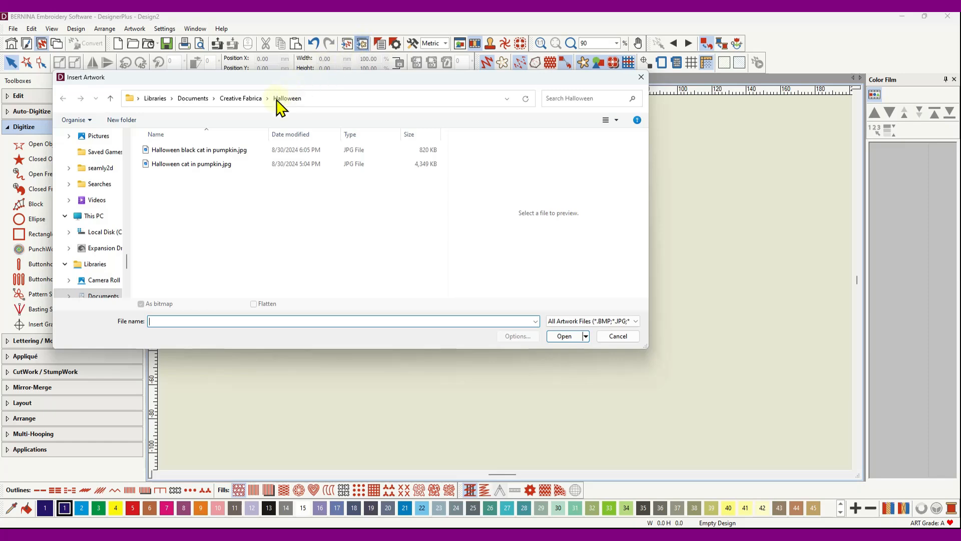
pyautogui.click(196, 100)
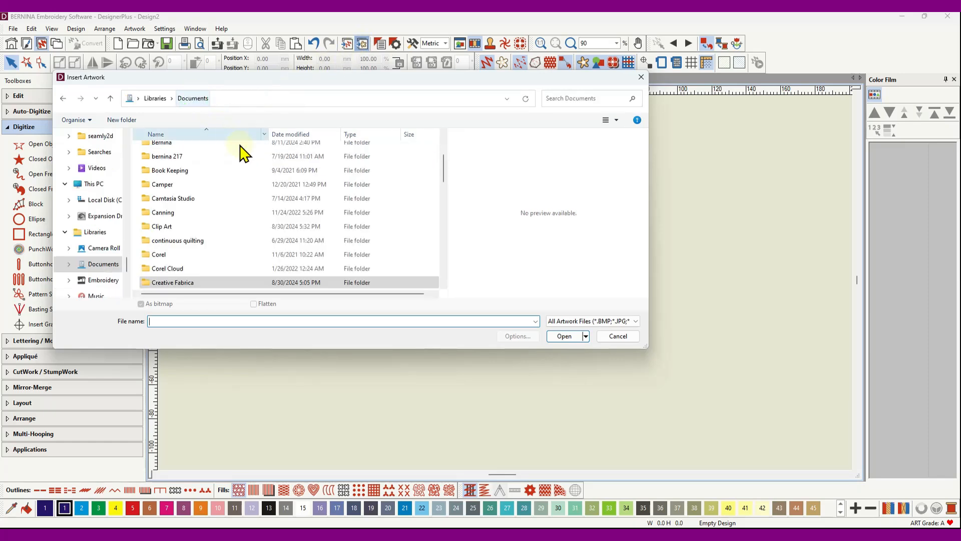
pyautogui.doubleClick(181, 226)
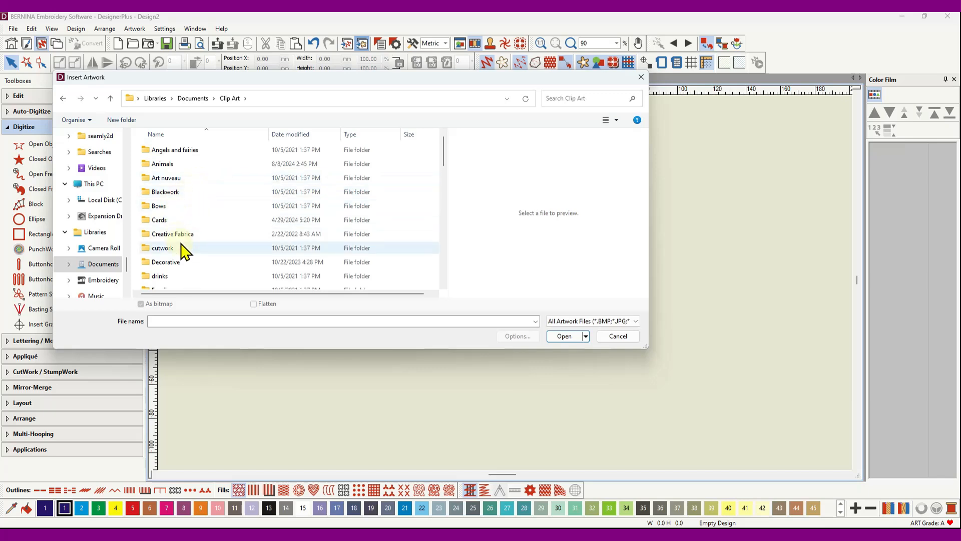
pyautogui.scroll(-4, 183, 250)
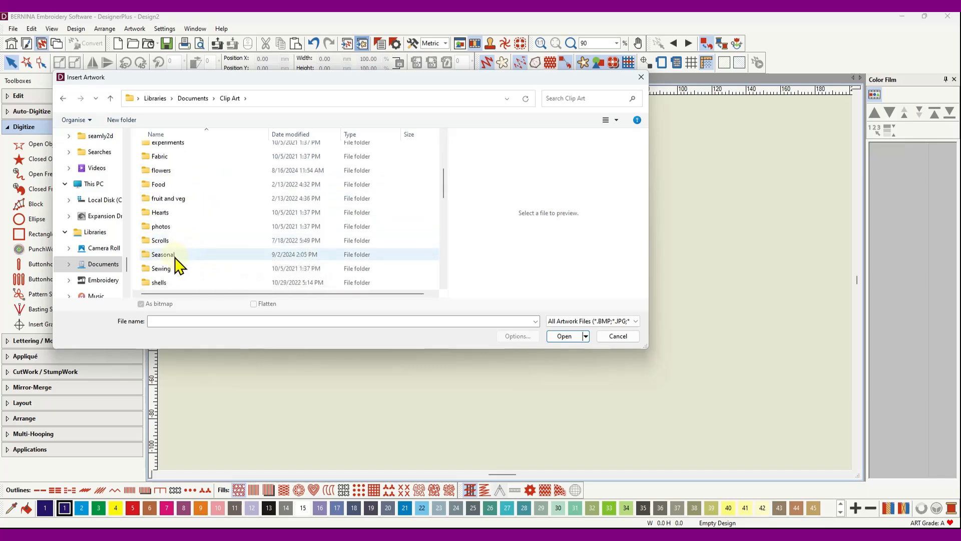
pyautogui.doubleClick(175, 257)
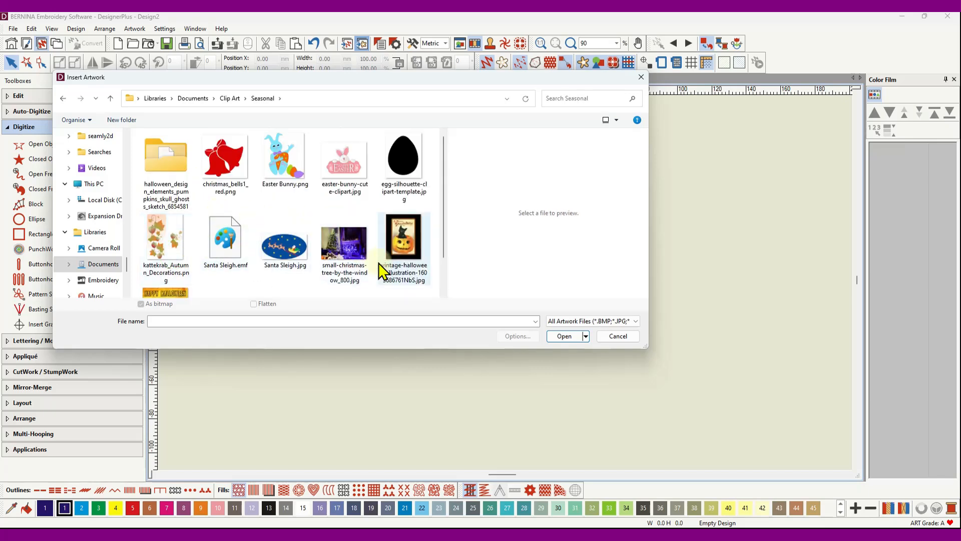
pyautogui.scroll(-1, 220, 280)
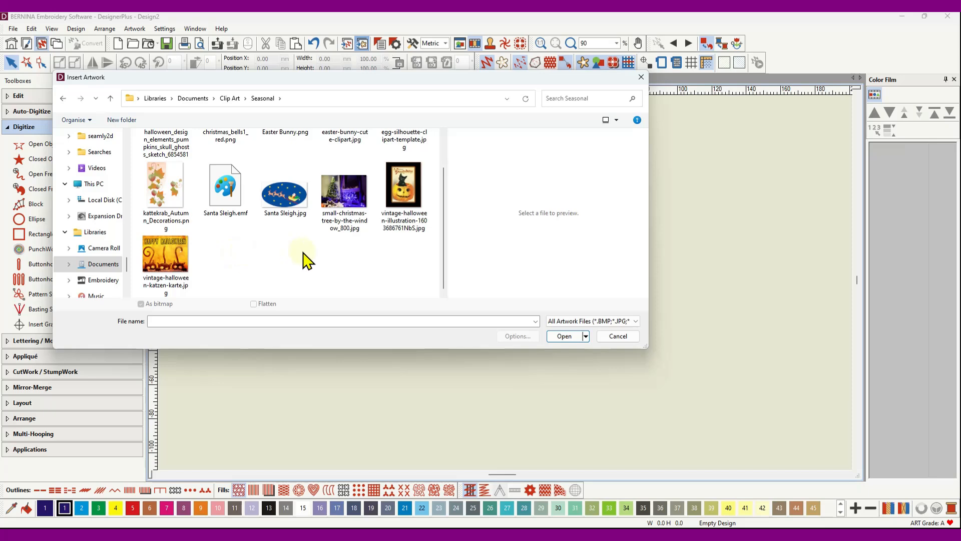
pyautogui.scroll(1, 306, 260)
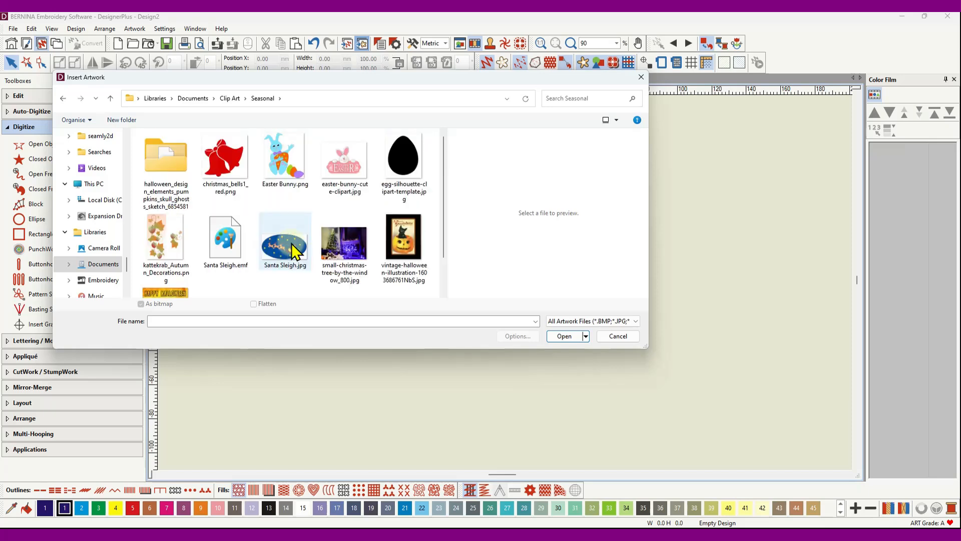
pyautogui.doubleClick(164, 162)
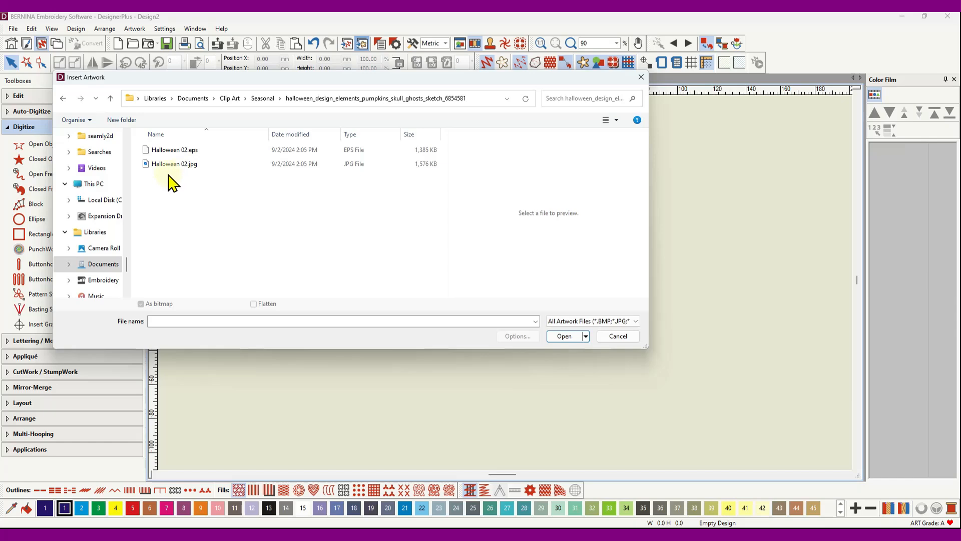
pyautogui.click(205, 166)
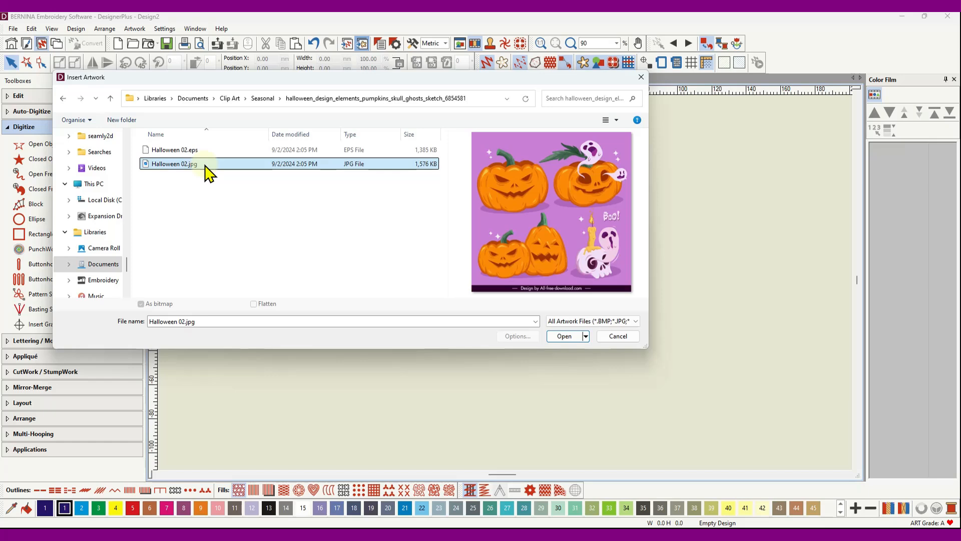
pyautogui.click(563, 336)
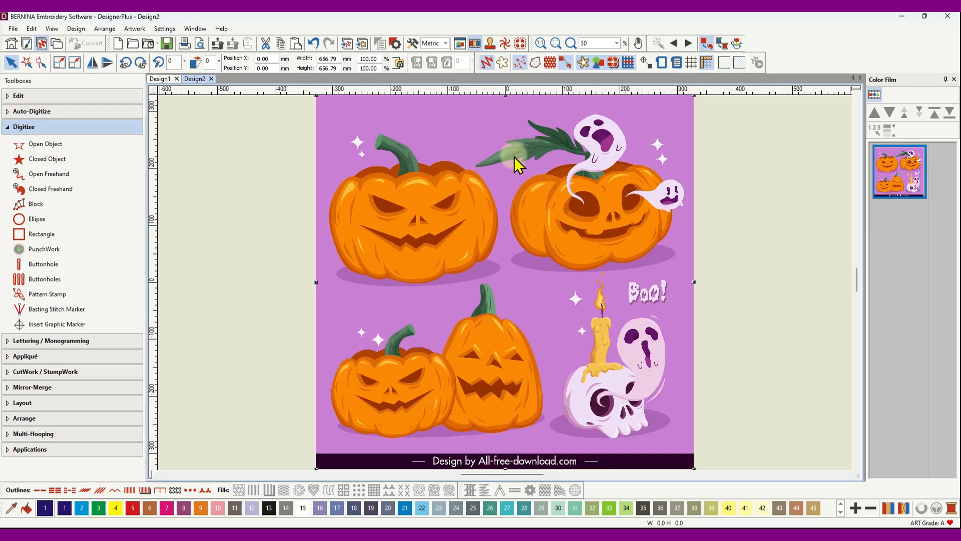
# Step: Dim the inserted Halloween artwork and restore it to full colour
pyautogui.click(503, 63)
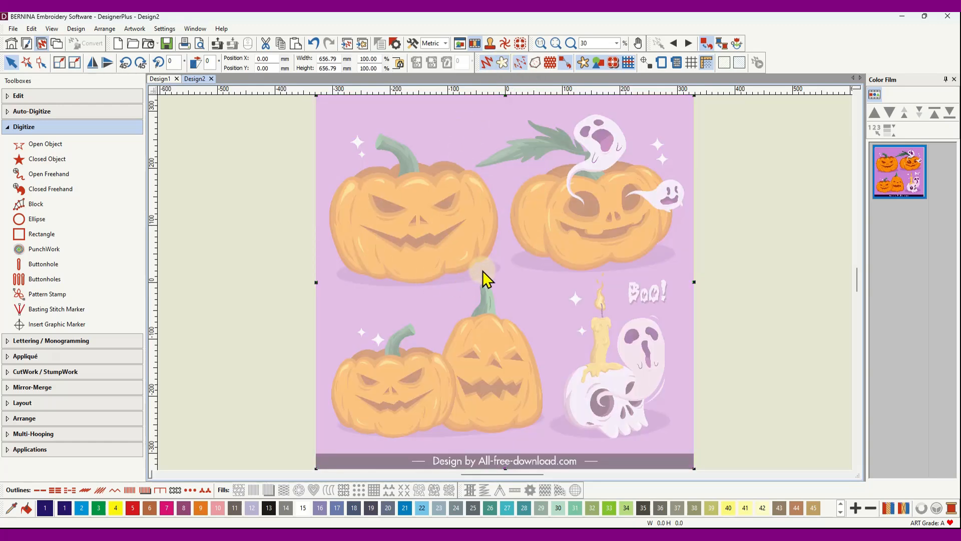
pyautogui.click(504, 64)
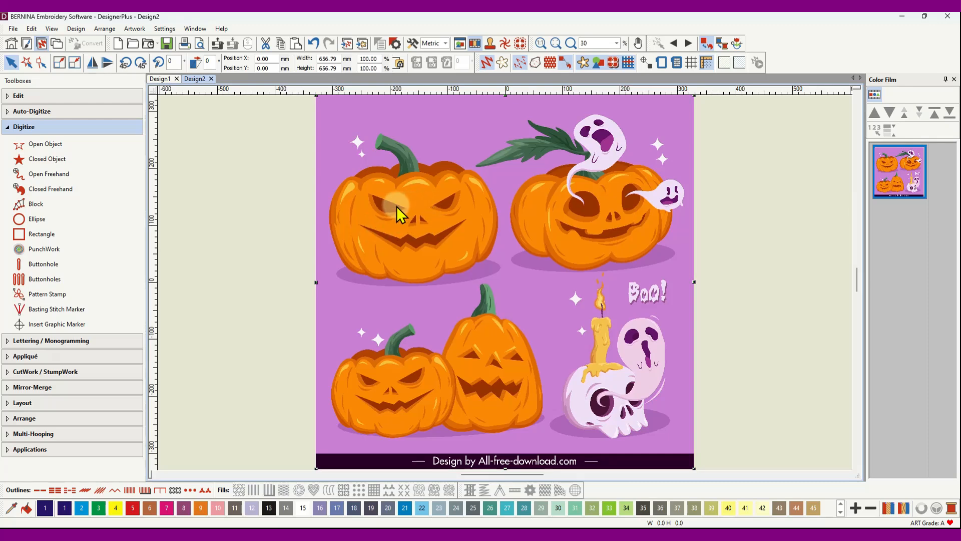
# Step: Digitize an open satin outline in colour 9 along the sides and base of the upper-left pumpkin, about 290 by 201 mm
pyautogui.scroll(1, 396, 206)
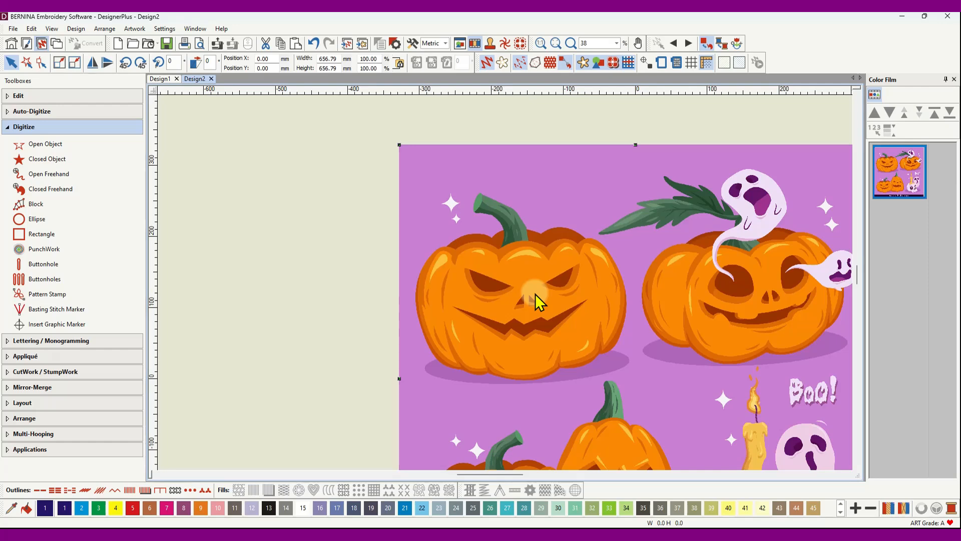
pyautogui.scroll(1, 535, 294)
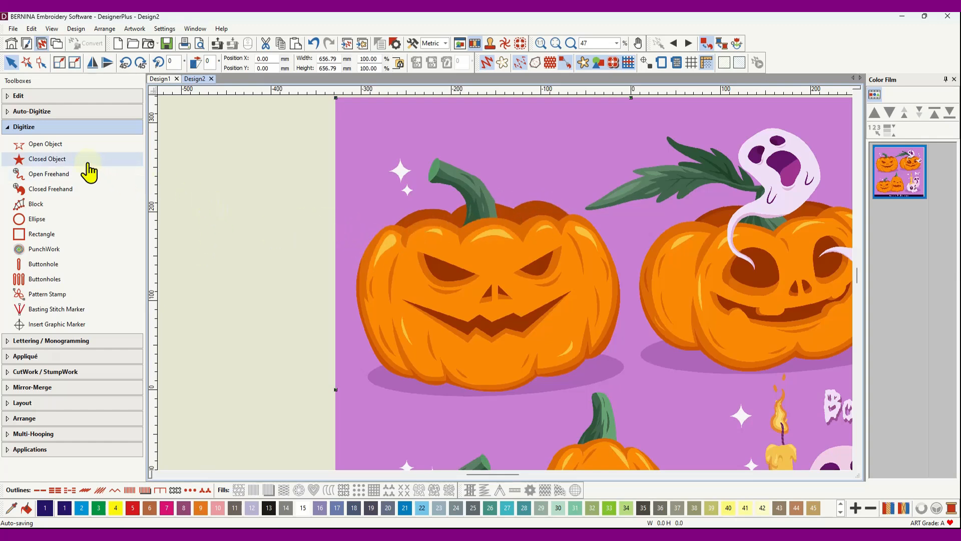
pyautogui.click(53, 146)
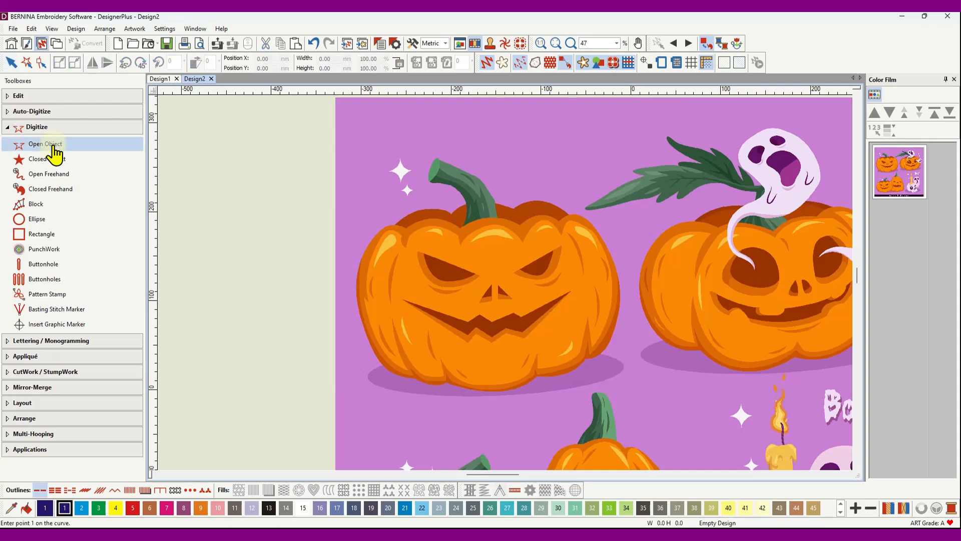
pyautogui.click(132, 491)
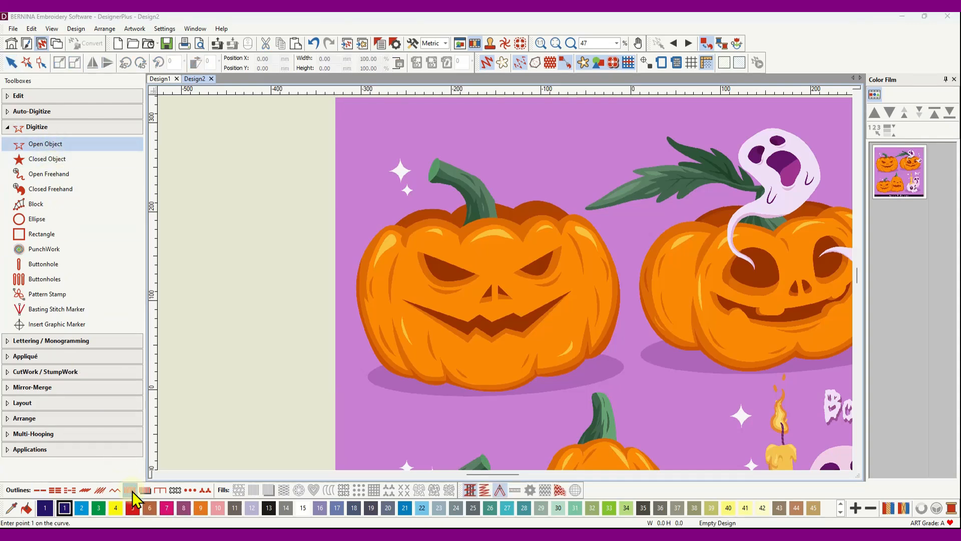
pyautogui.click(201, 508)
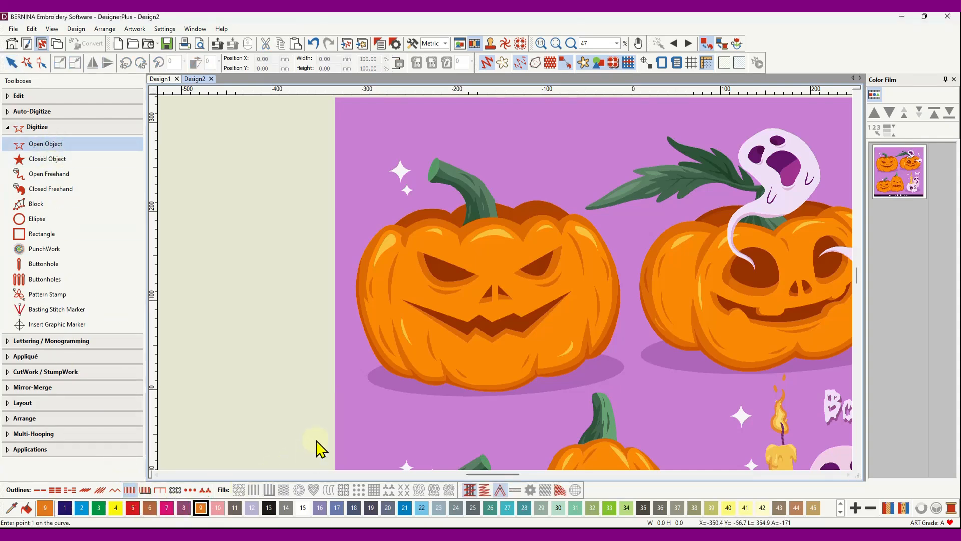
pyautogui.click(395, 226)
pyautogui.click(366, 253)
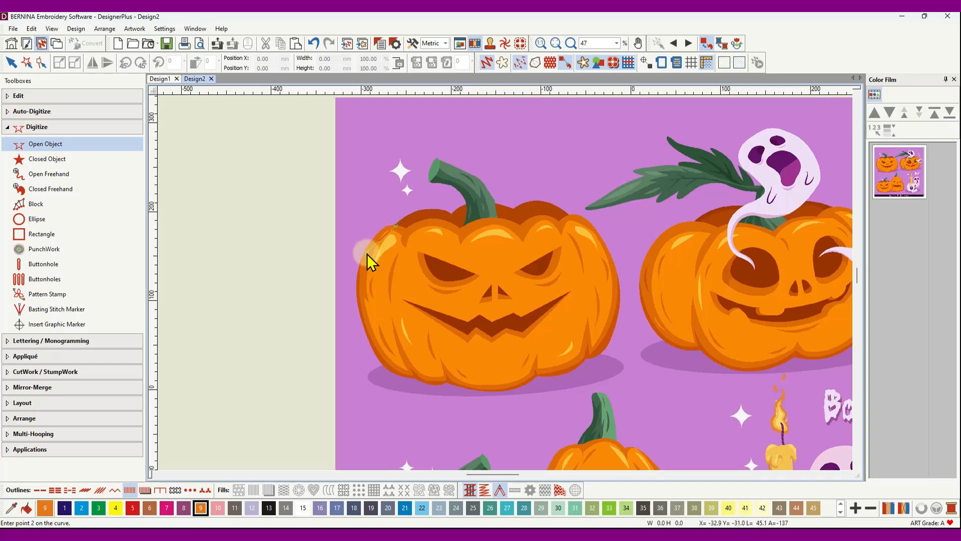
pyautogui.click(361, 289)
pyautogui.click(369, 337)
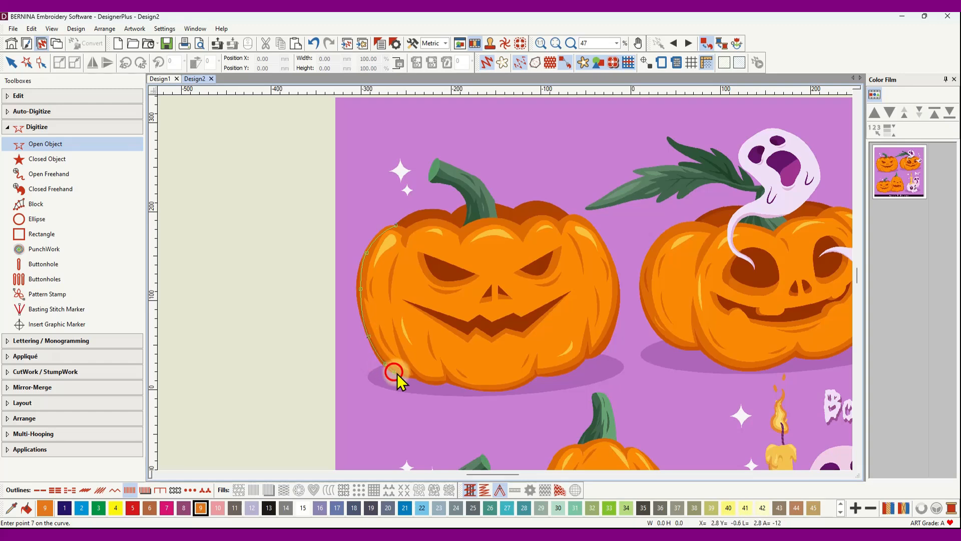
pyautogui.click(423, 380)
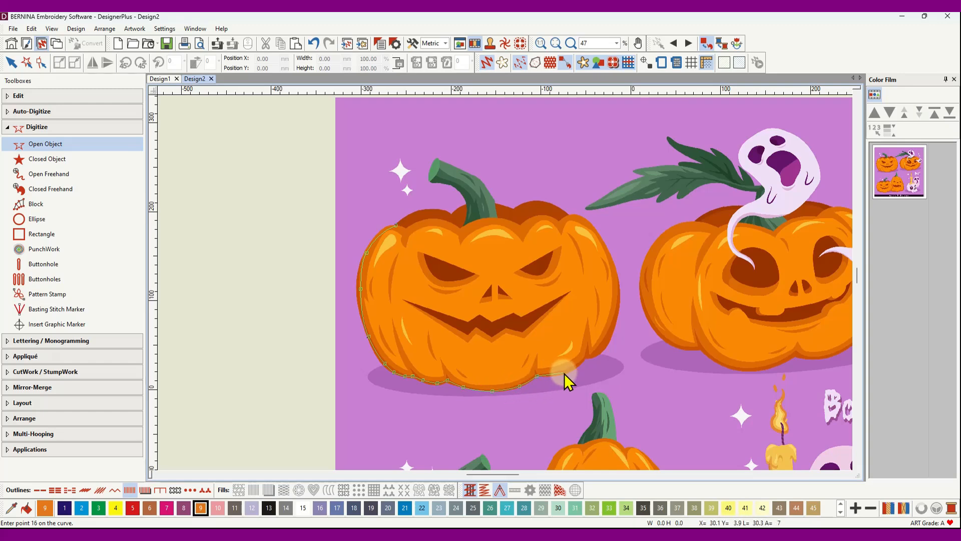
pyautogui.click(577, 364)
pyautogui.click(609, 341)
pyautogui.click(619, 300)
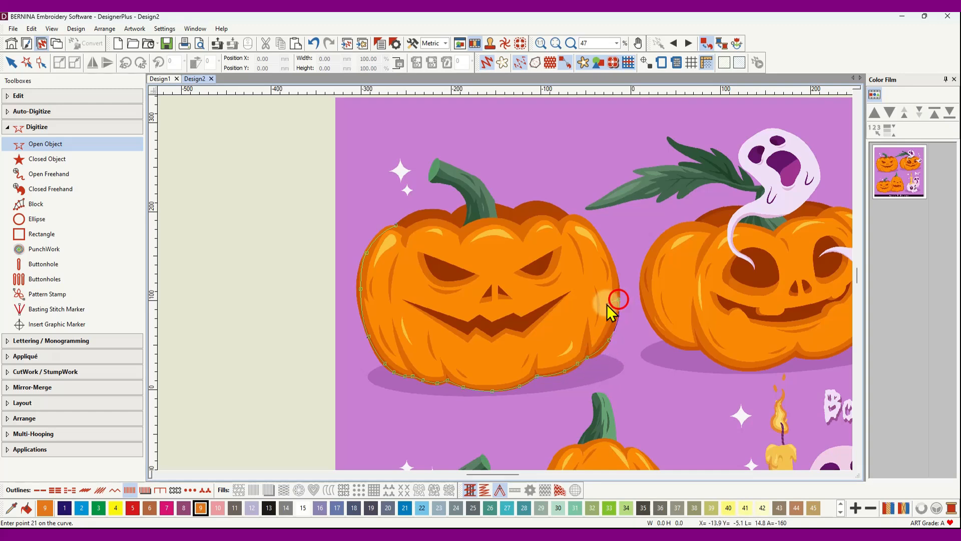
pyautogui.click(605, 244)
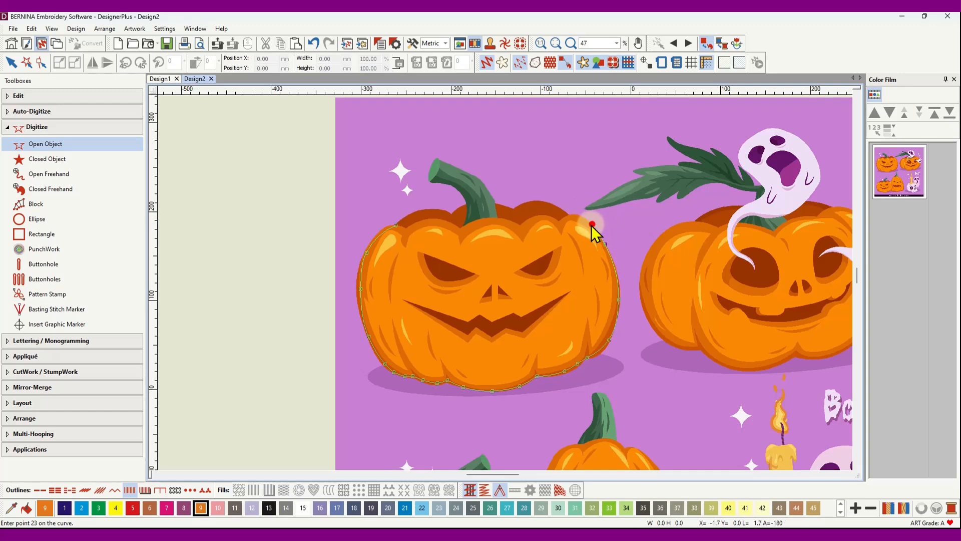
pyautogui.click(593, 225)
pyautogui.press('Return')
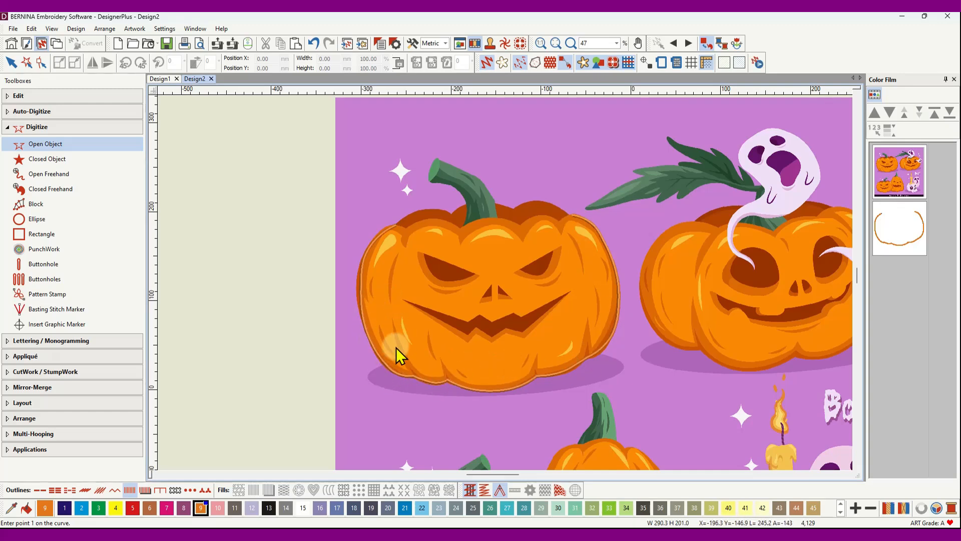
# Step: Scale the pumpkin's satin outline down to about 71 mm wide and 49 mm high
pyautogui.scroll(6, 459, 385)
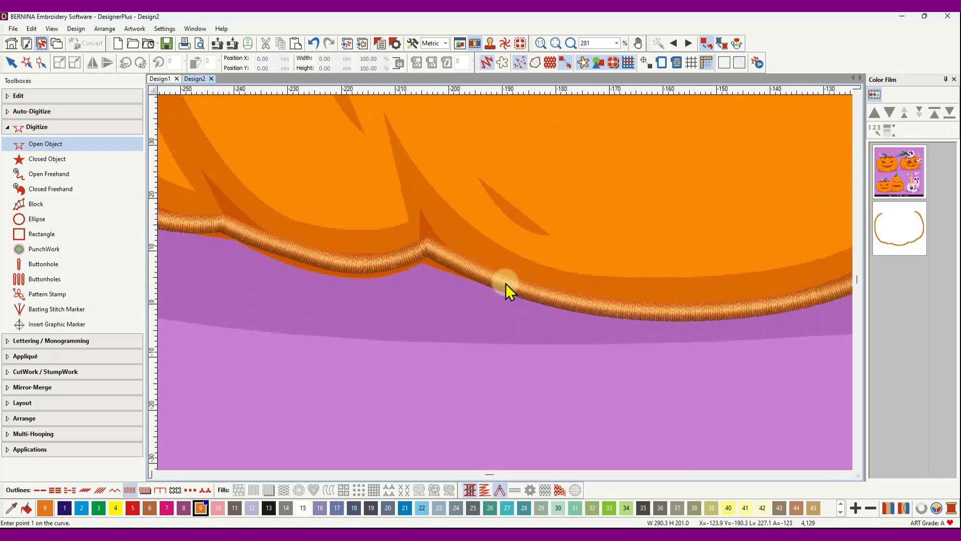
pyautogui.scroll(2, 479, 272)
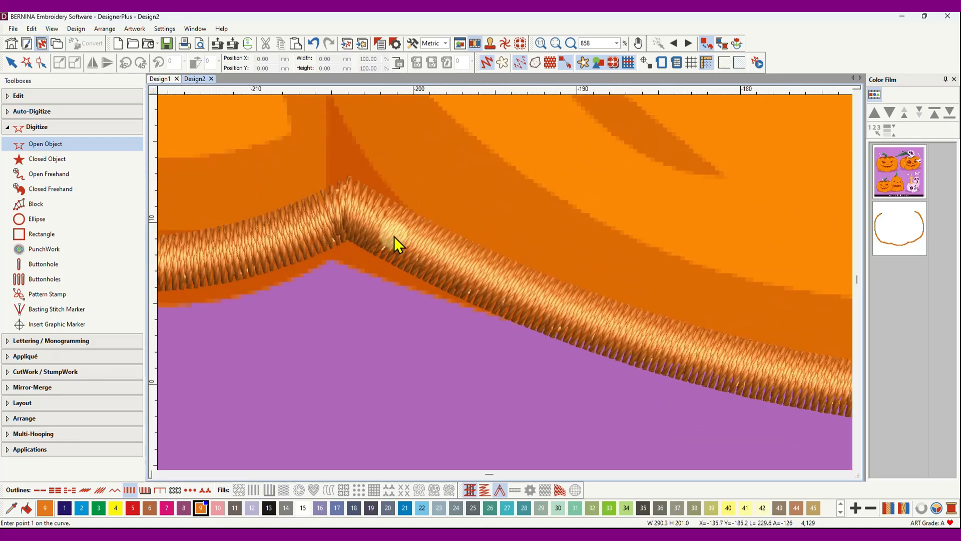
pyautogui.scroll(-3, 506, 283)
pyautogui.scroll(-6, 507, 283)
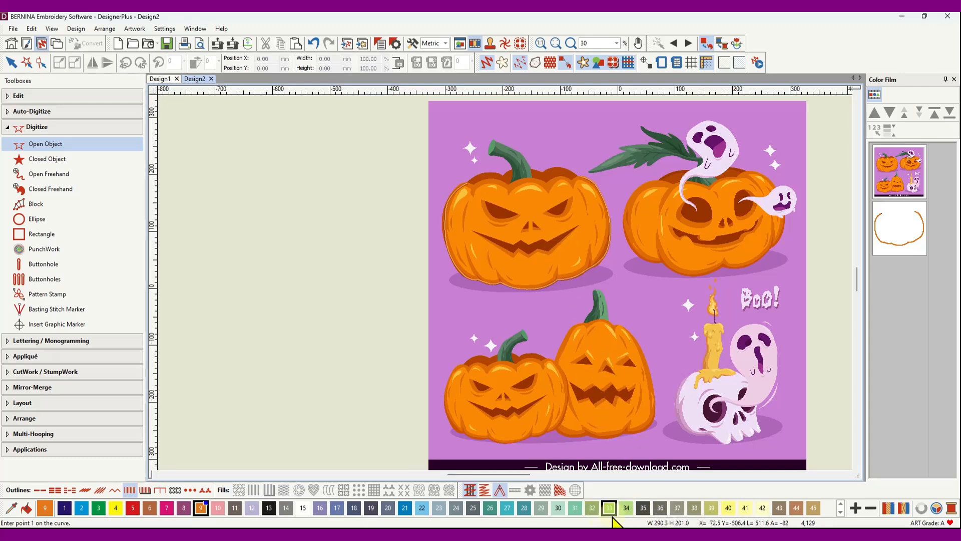
pyautogui.click(902, 231)
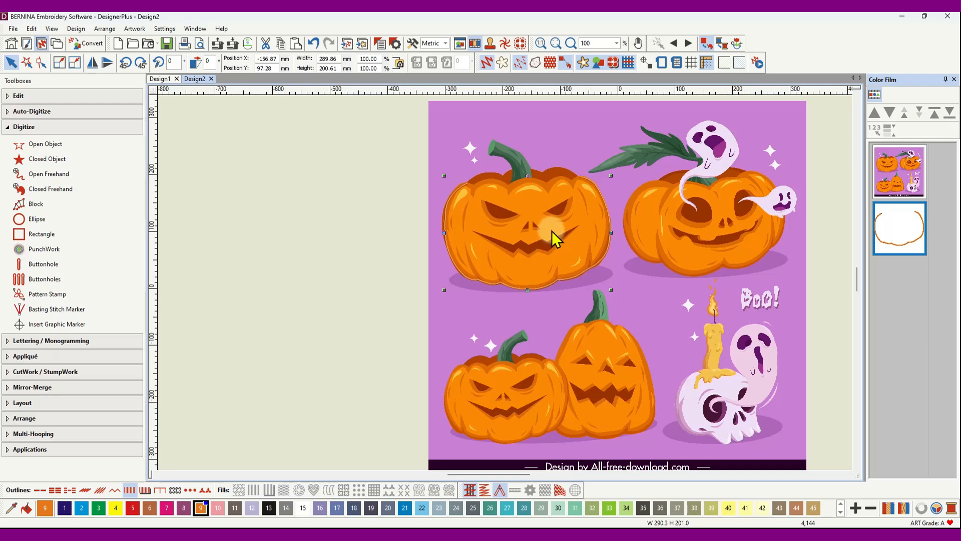
pyautogui.scroll(3, 551, 231)
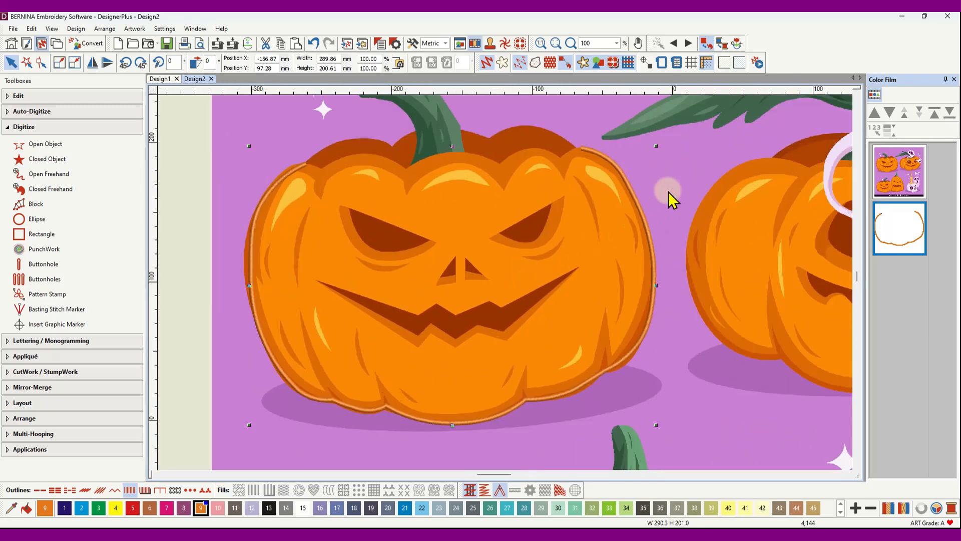
pyautogui.scroll(-3, 505, 284)
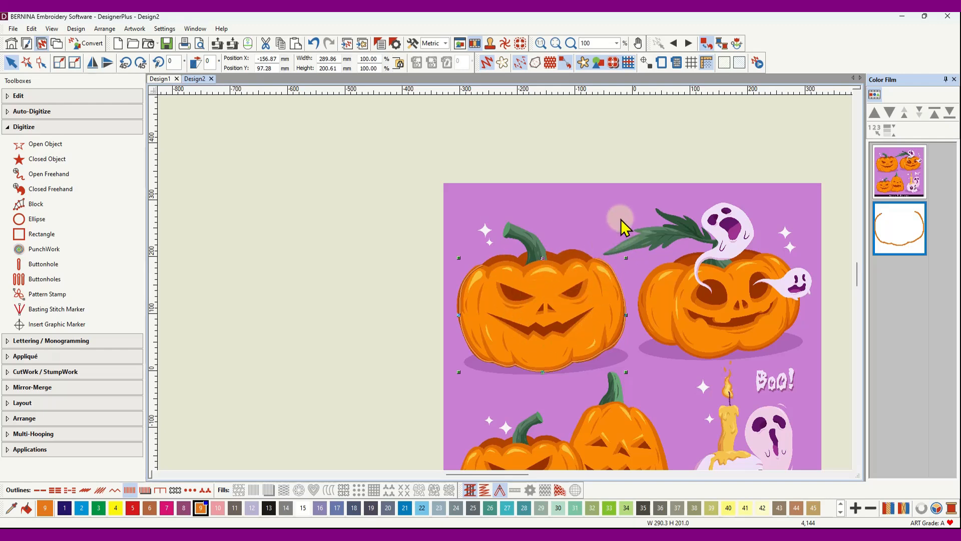
pyautogui.scroll(-2, 593, 307)
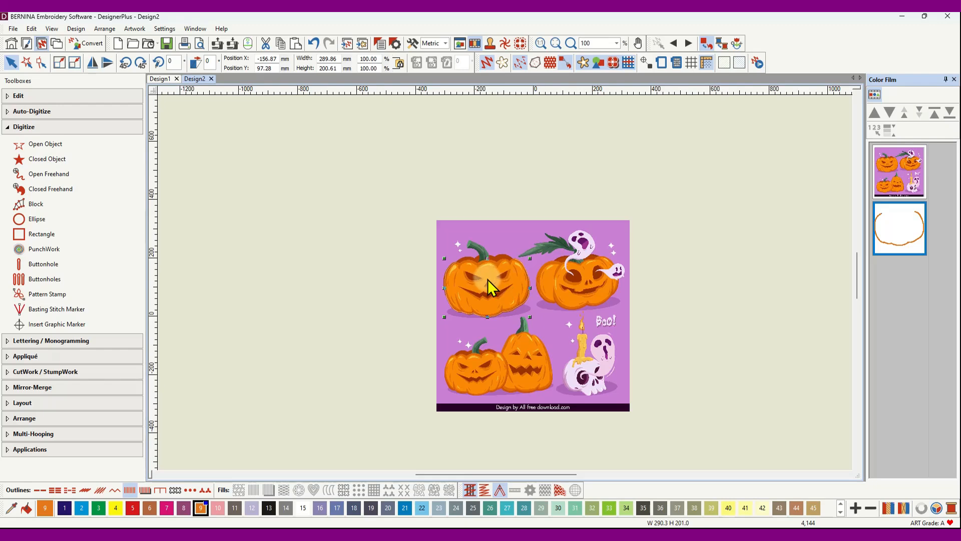
pyautogui.scroll(3, 488, 281)
pyautogui.moveTo(634, 202); pyautogui.dragTo(441, 343)
# Step: Check the satin width of the scaled pumpkin outline in its outline stitch properties
pyautogui.scroll(6, 506, 284)
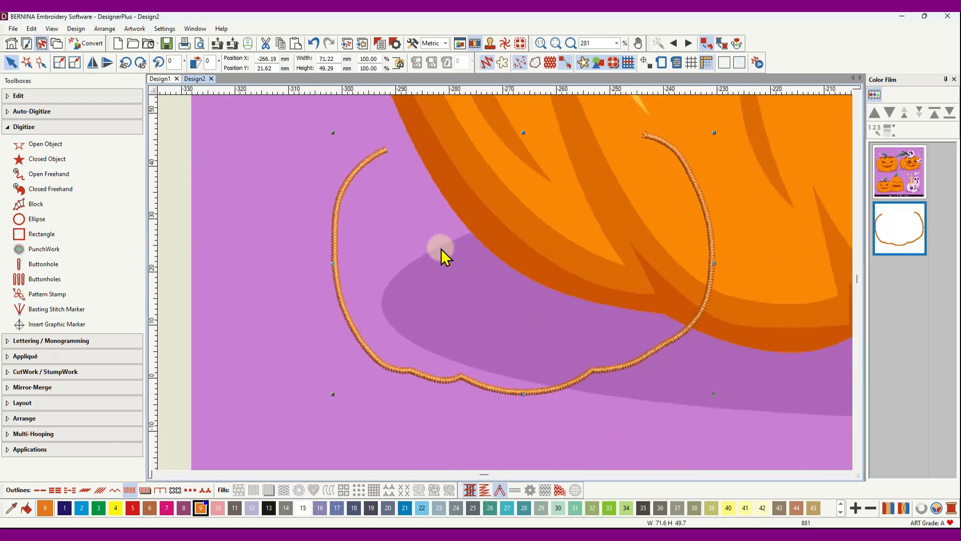
pyautogui.rightClick(338, 292)
pyautogui.click(368, 299)
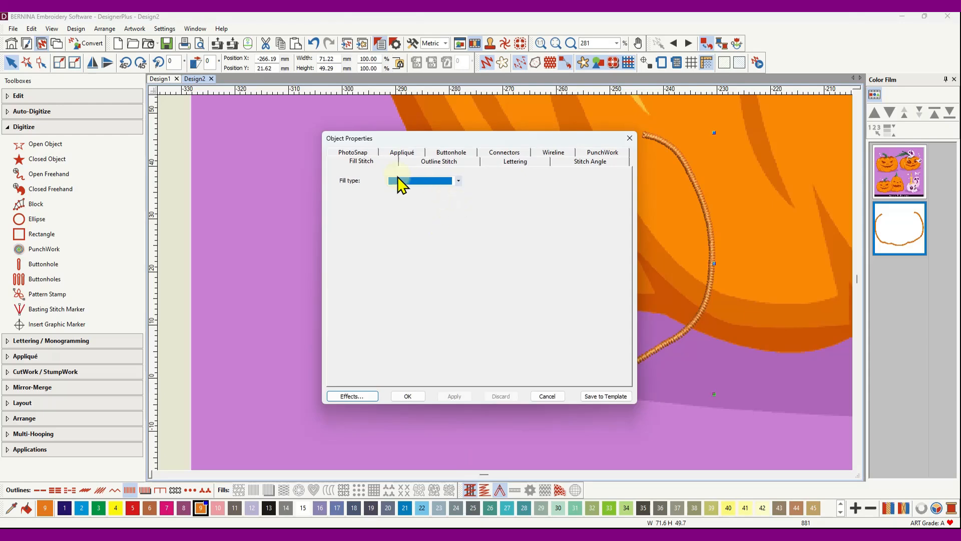
pyautogui.click(426, 160)
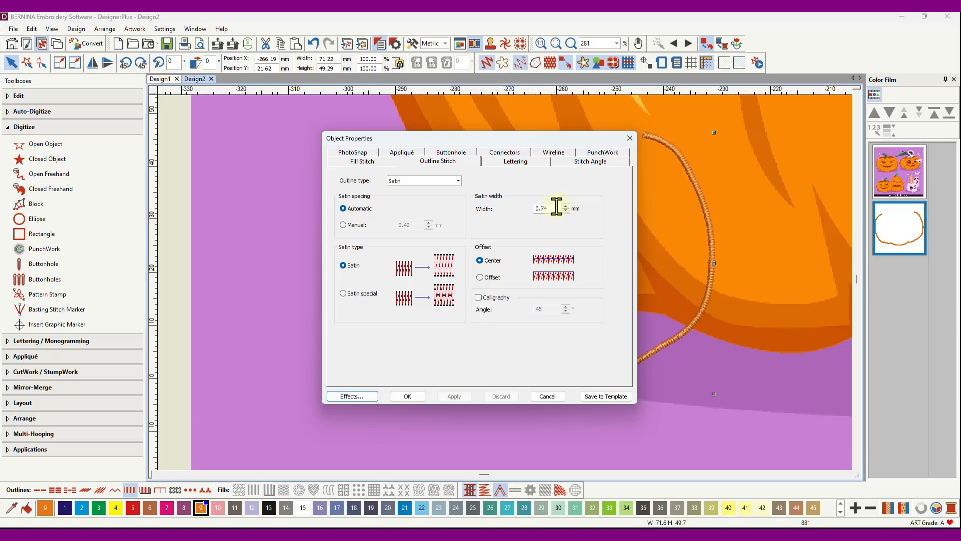
# Step: Close the outline properties and delete the scaled satin pumpkin outline from the design
pyautogui.click(629, 138)
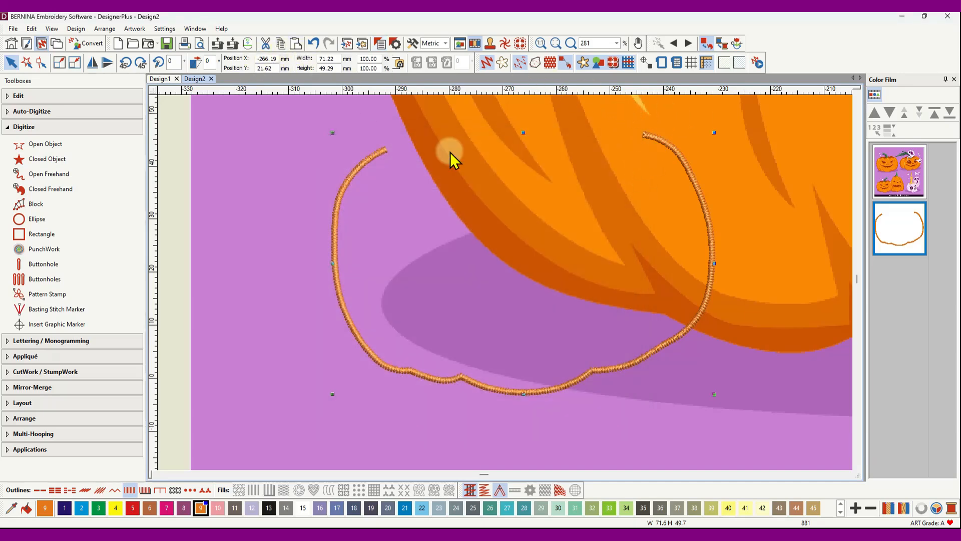
pyautogui.press('Delete')
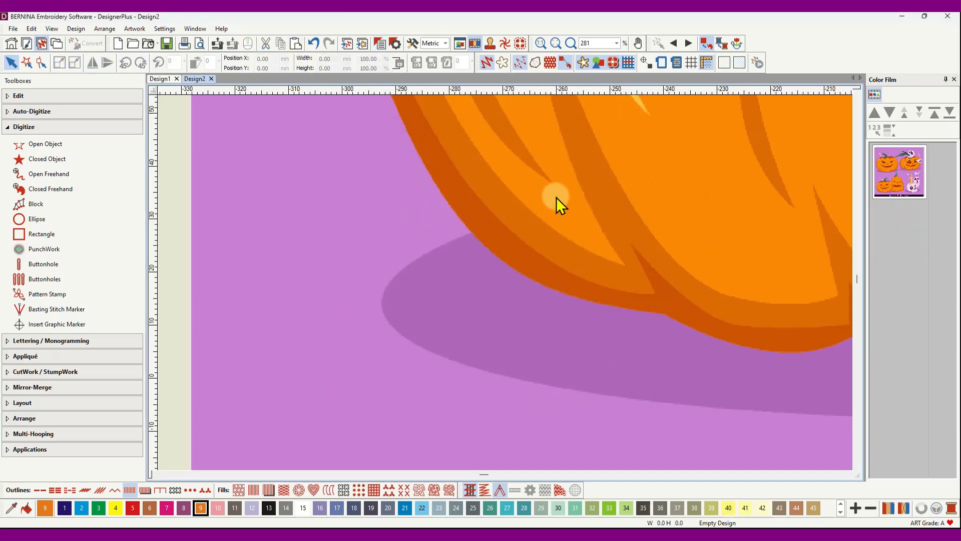
# Step: Scale the whole Halloween artwork down proportionally to 25 percent of its size
pyautogui.scroll(-5, 506, 283)
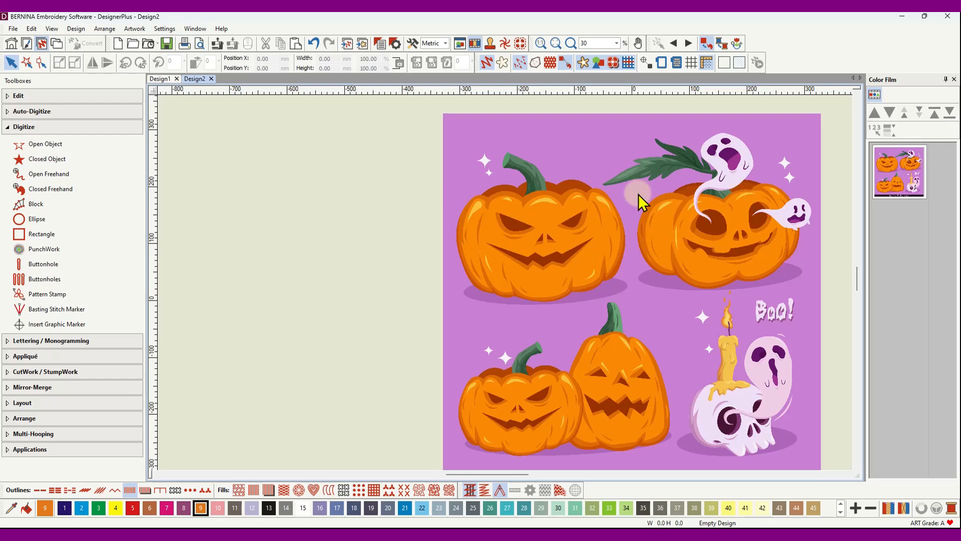
pyautogui.click(593, 163)
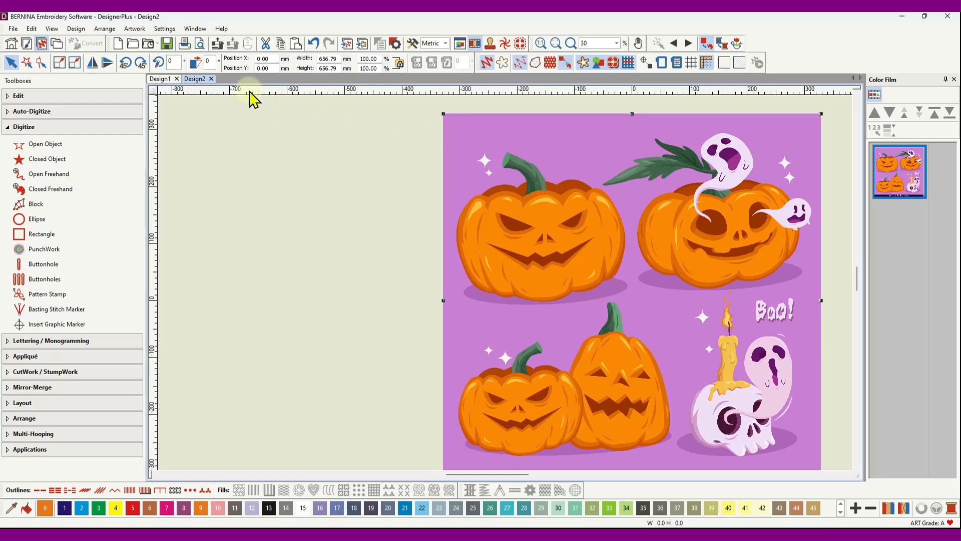
pyautogui.doubleClick(369, 59)
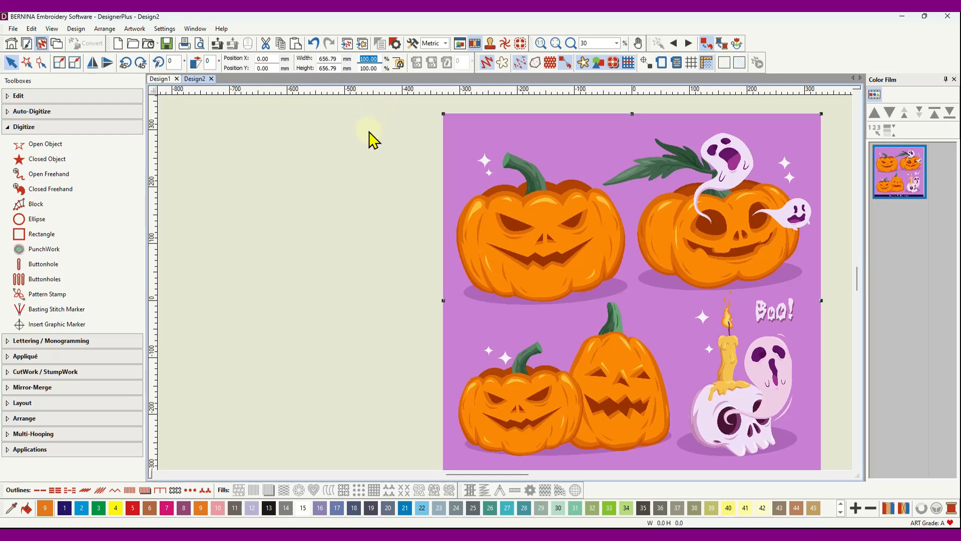
pyautogui.write('25')
pyautogui.press('Return')
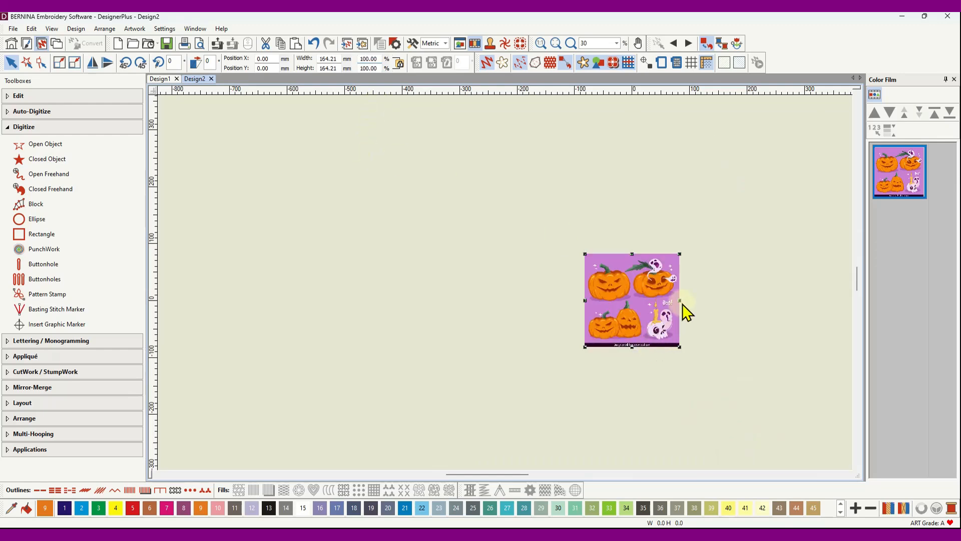
# Step: Digitize an open satin outline in colour 9 along the sides and base of the upper-left pumpkin, about 77 by 53 mm
pyautogui.scroll(8, 506, 284)
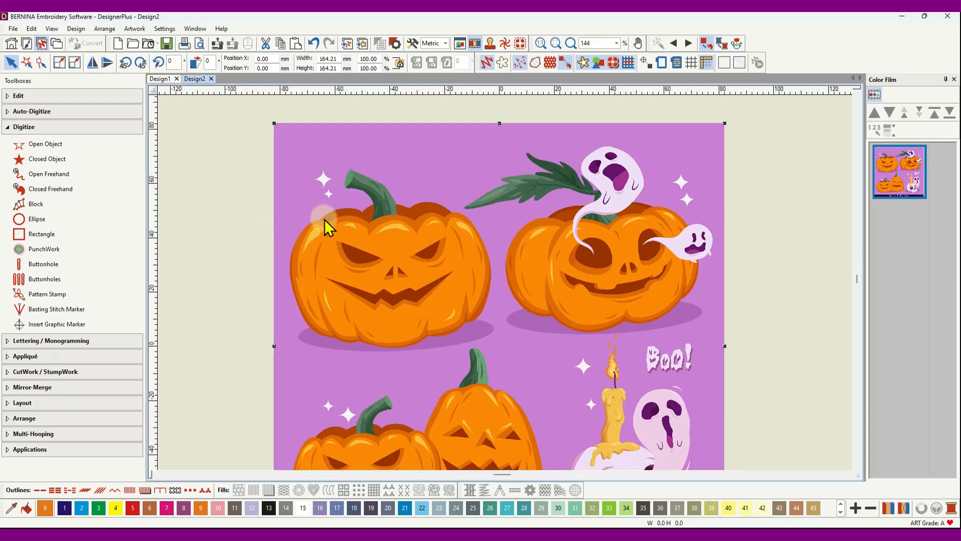
pyautogui.click(44, 147)
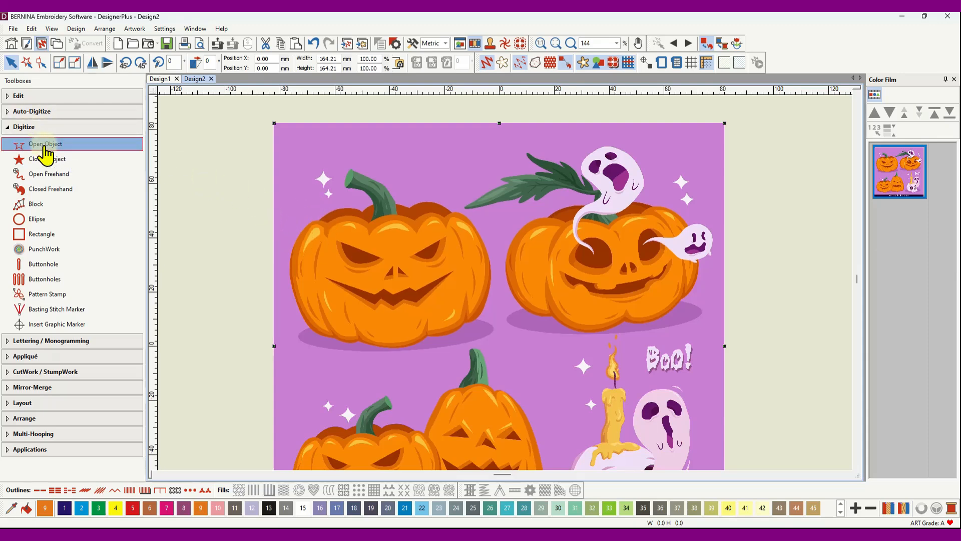
pyautogui.click(317, 220)
pyautogui.click(292, 253)
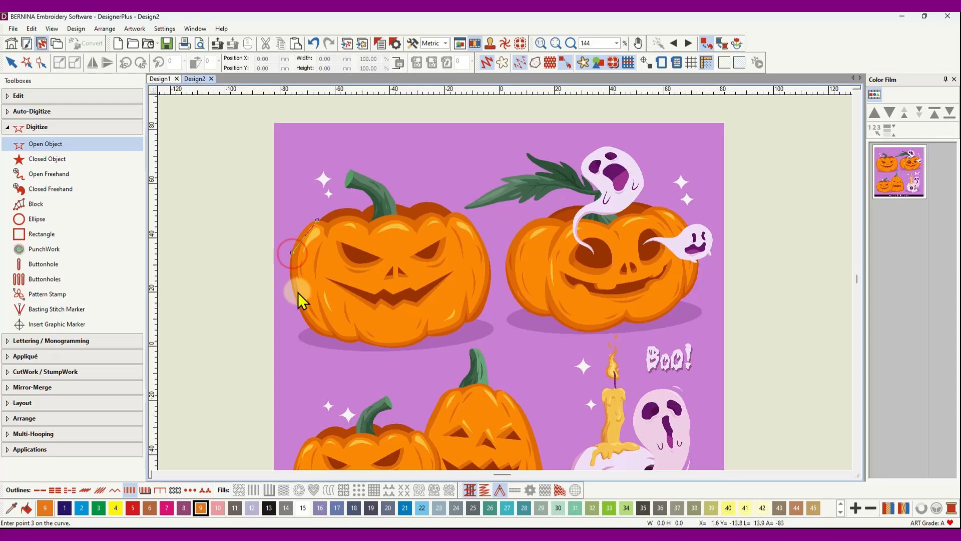
pyautogui.click(298, 301)
pyautogui.click(314, 331)
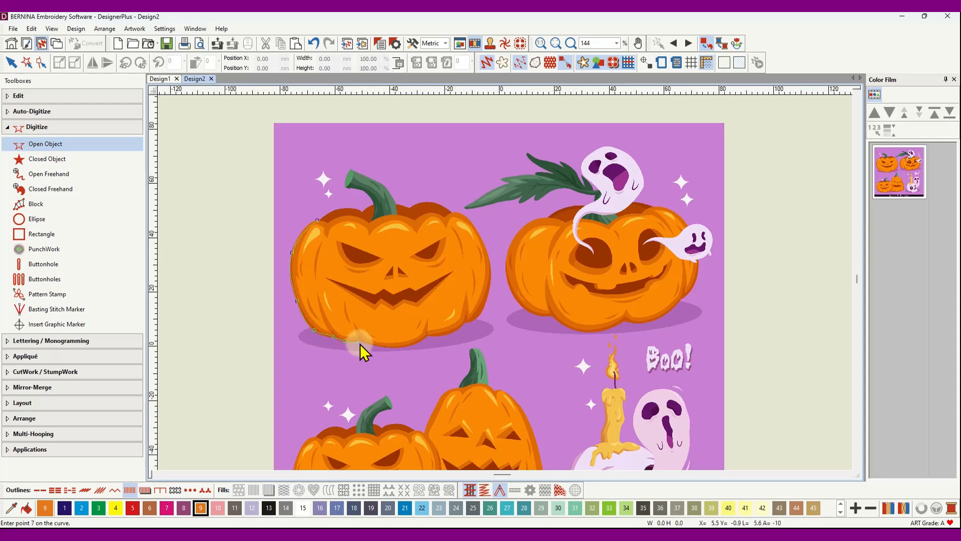
pyautogui.click(388, 348)
pyautogui.click(416, 344)
pyautogui.click(429, 335)
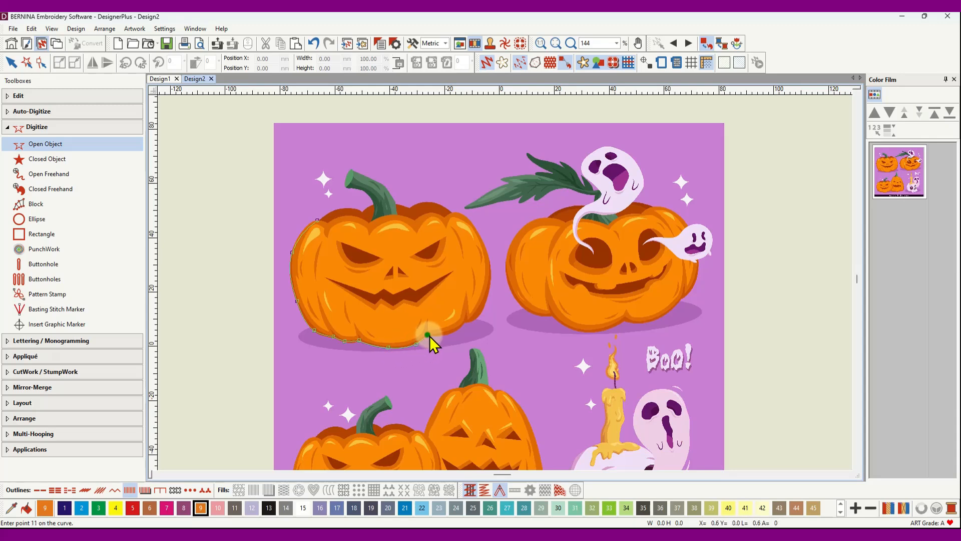
pyautogui.click(449, 333)
pyautogui.click(483, 307)
pyautogui.click(491, 264)
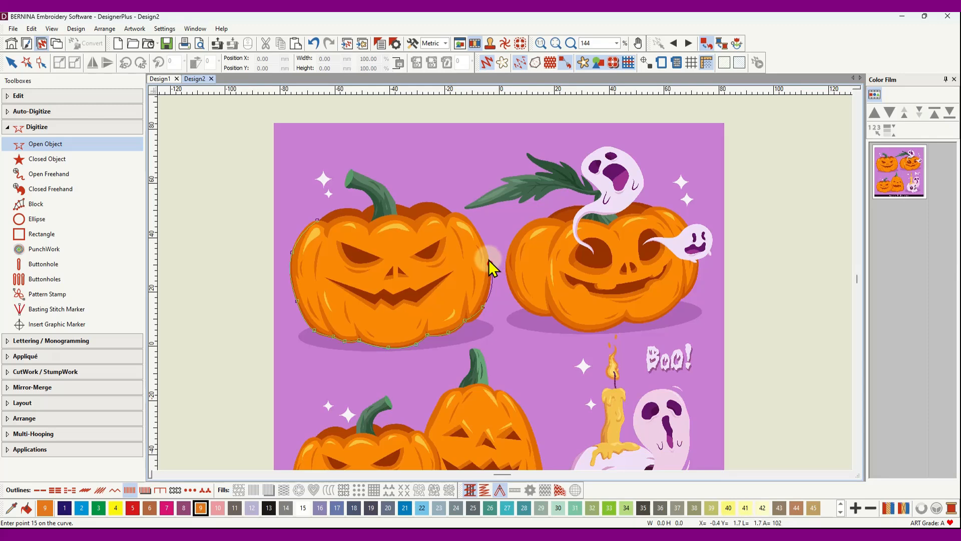
pyautogui.click(472, 225)
pyautogui.press('Return')
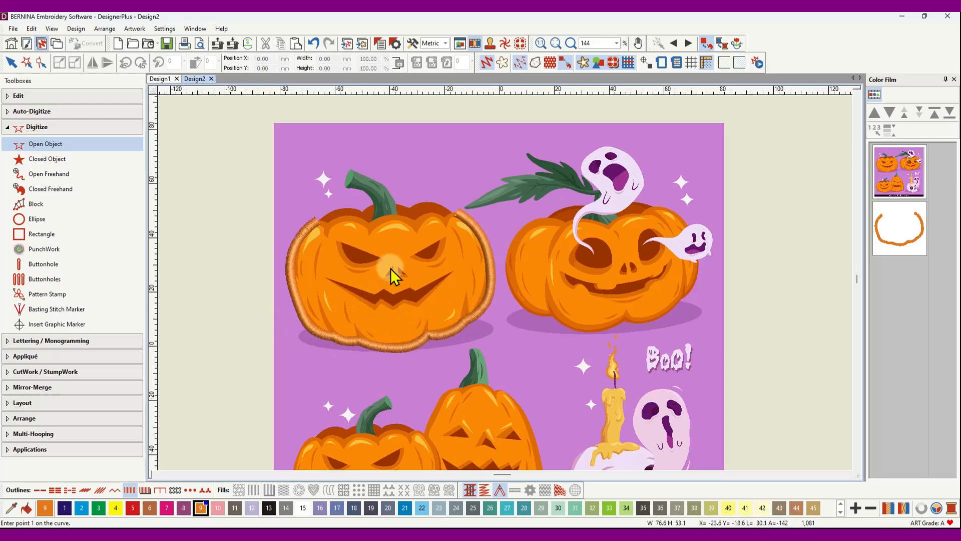
# Step: Digitize a closed satin outline in colour 9 around the dark rim at the top of the upper-left pumpkin, passing across the stem
pyautogui.scroll(5, 391, 221)
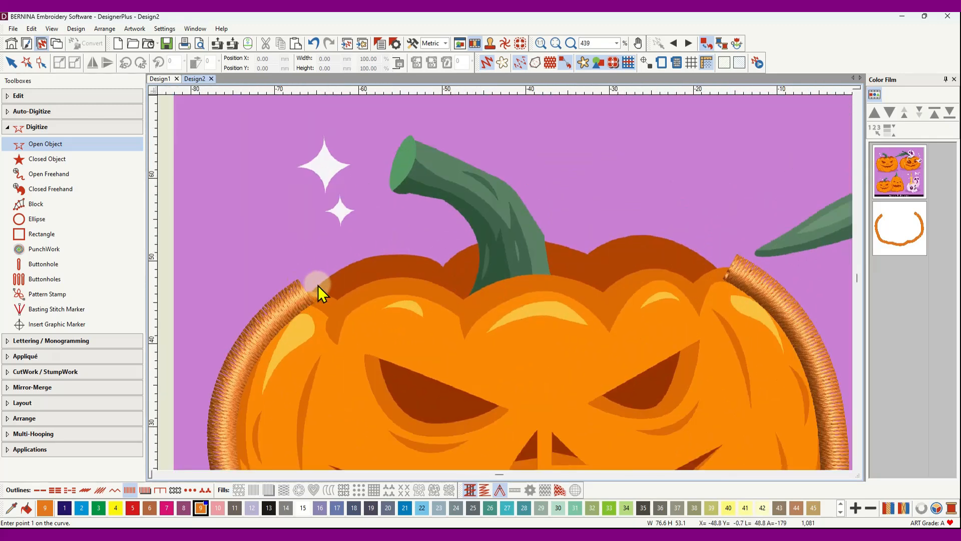
pyautogui.click(42, 161)
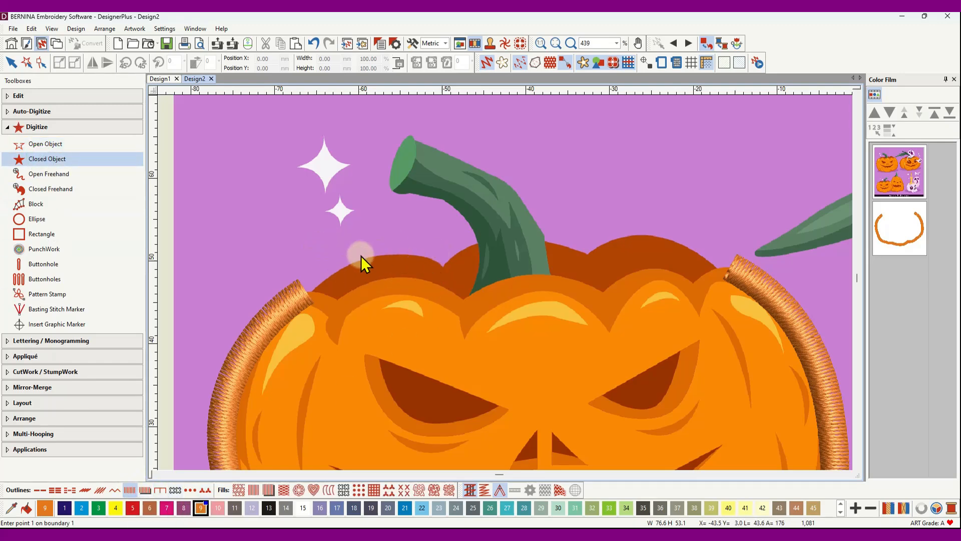
pyautogui.click(389, 255)
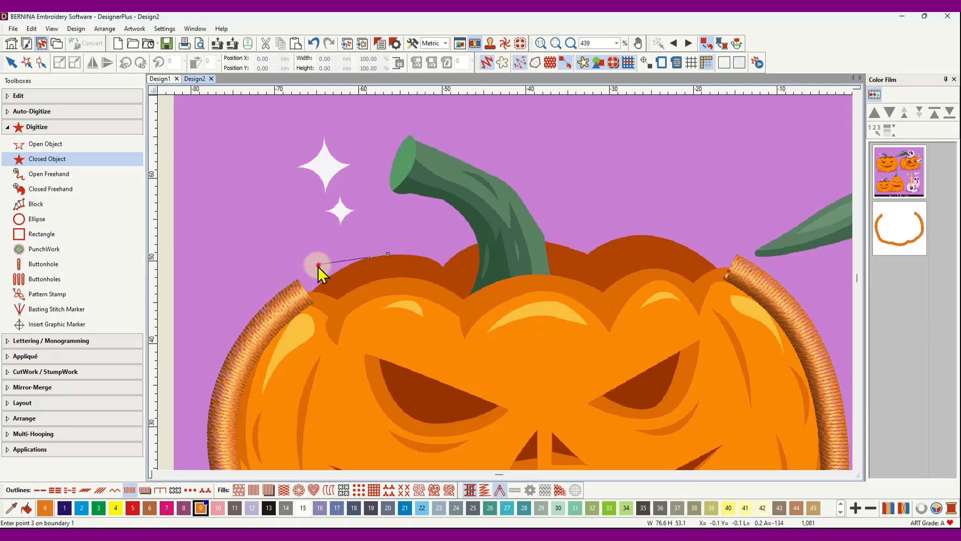
pyautogui.rightClick(306, 290)
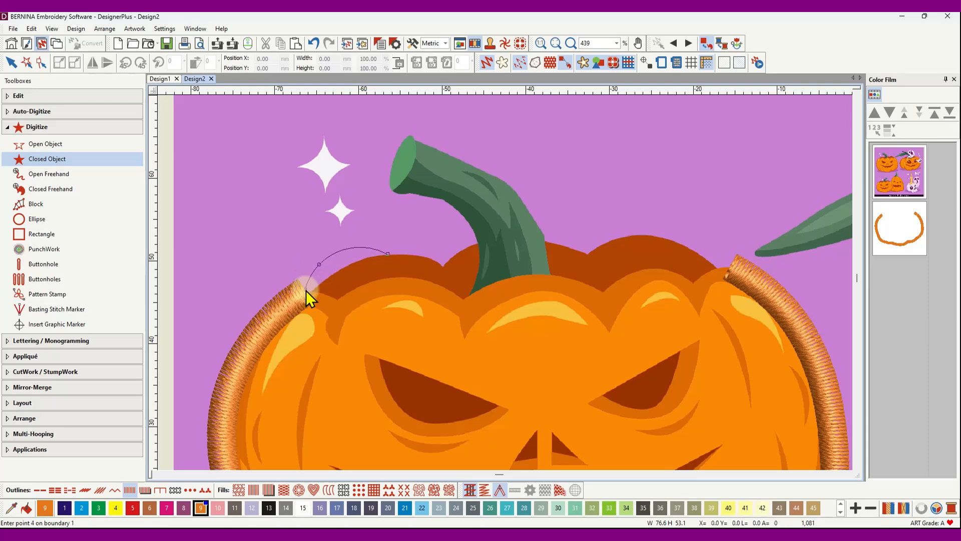
pyautogui.click(335, 307)
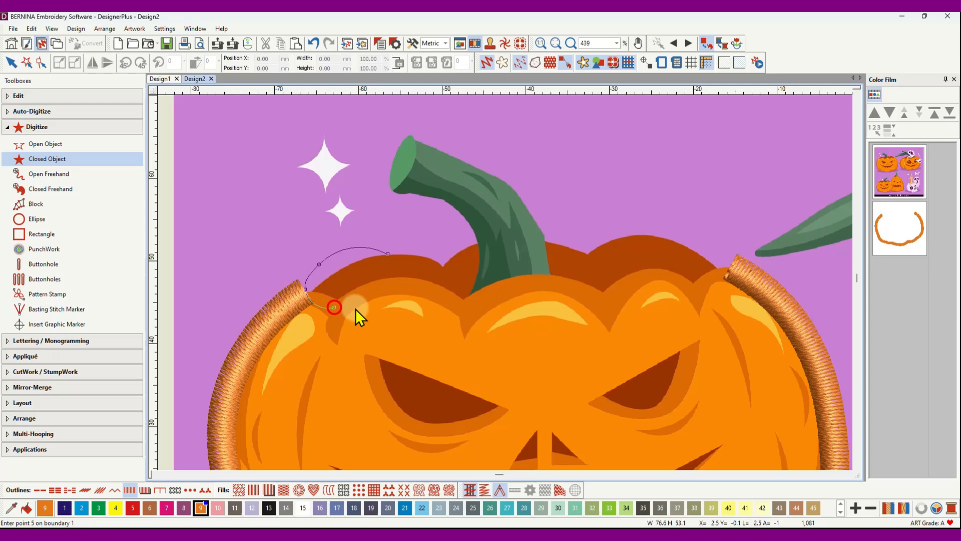
pyautogui.rightClick(397, 283)
pyautogui.rightClick(433, 290)
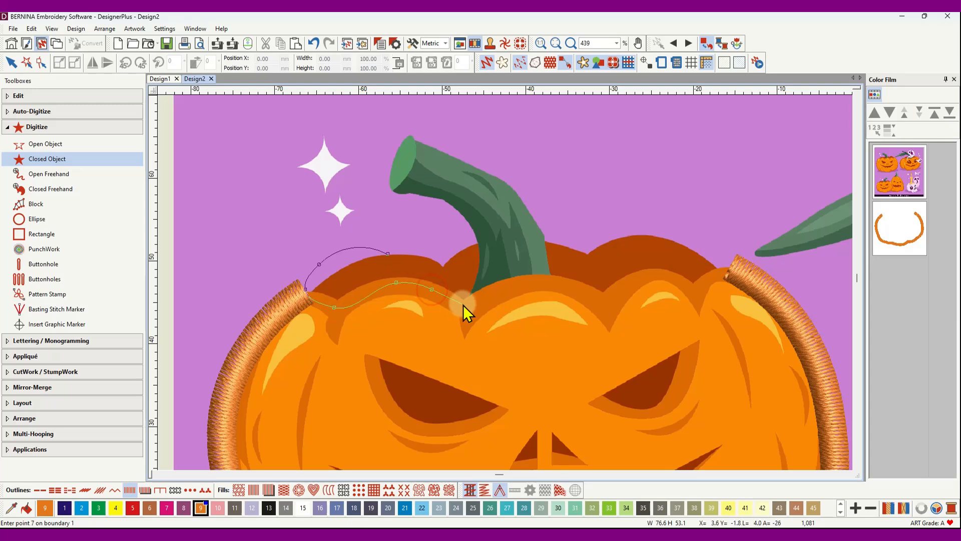
pyautogui.click(512, 291)
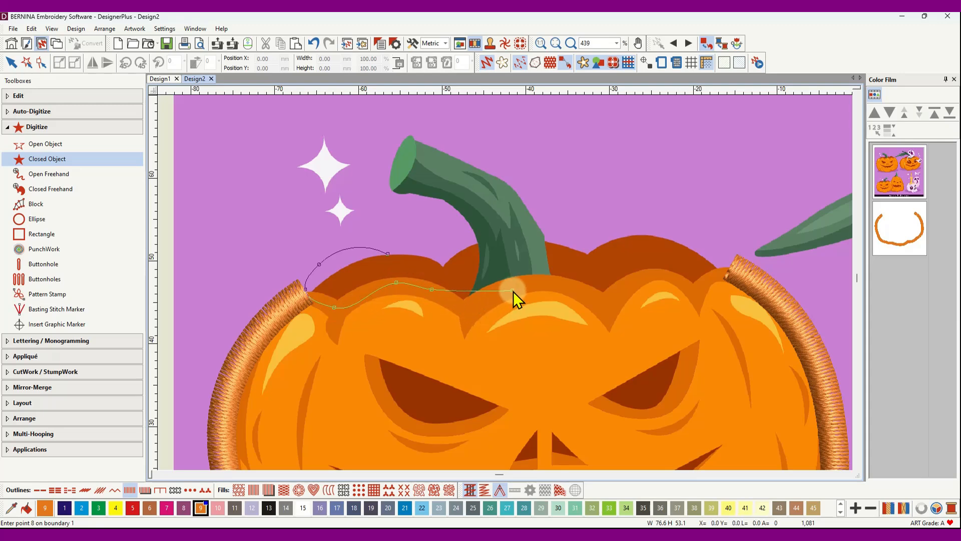
pyautogui.click(549, 282)
pyautogui.click(605, 303)
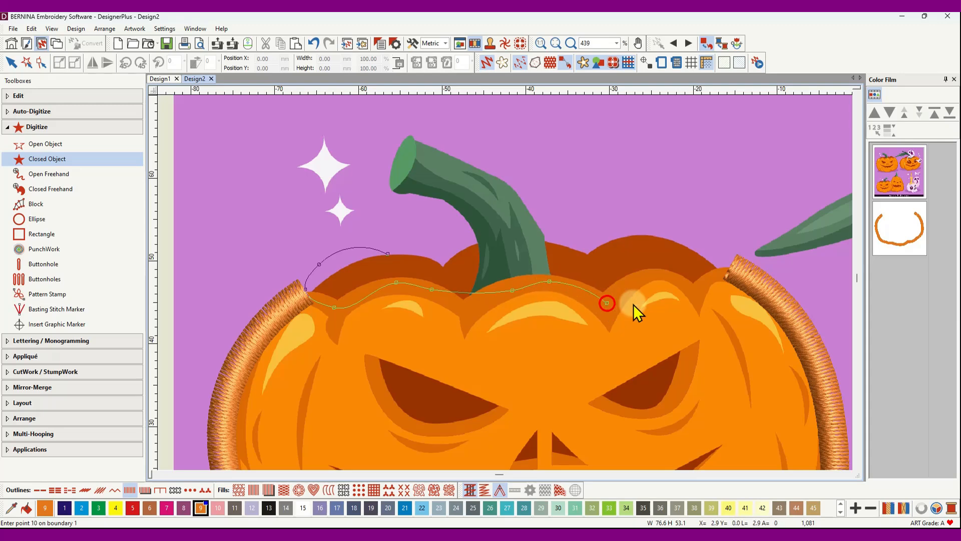
pyautogui.click(664, 279)
pyautogui.click(706, 286)
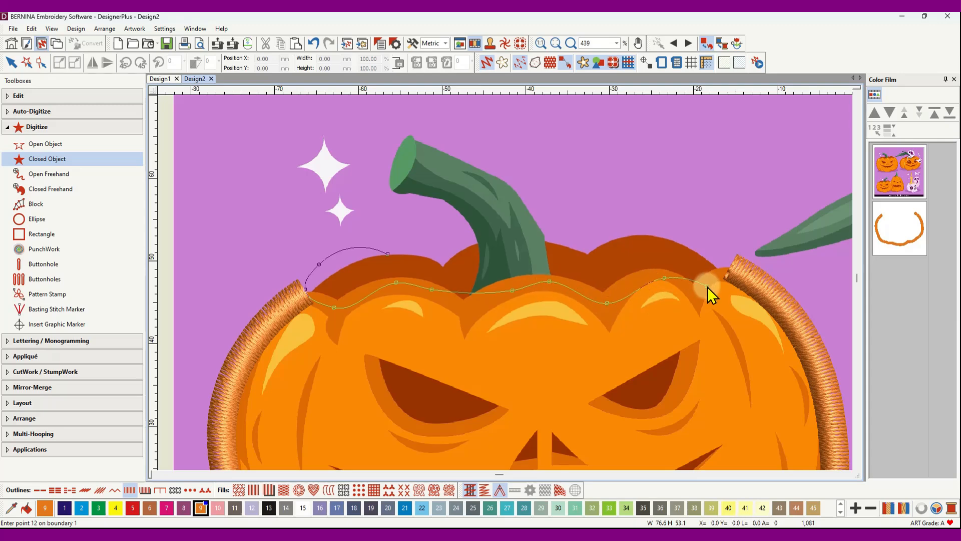
pyautogui.click(729, 269)
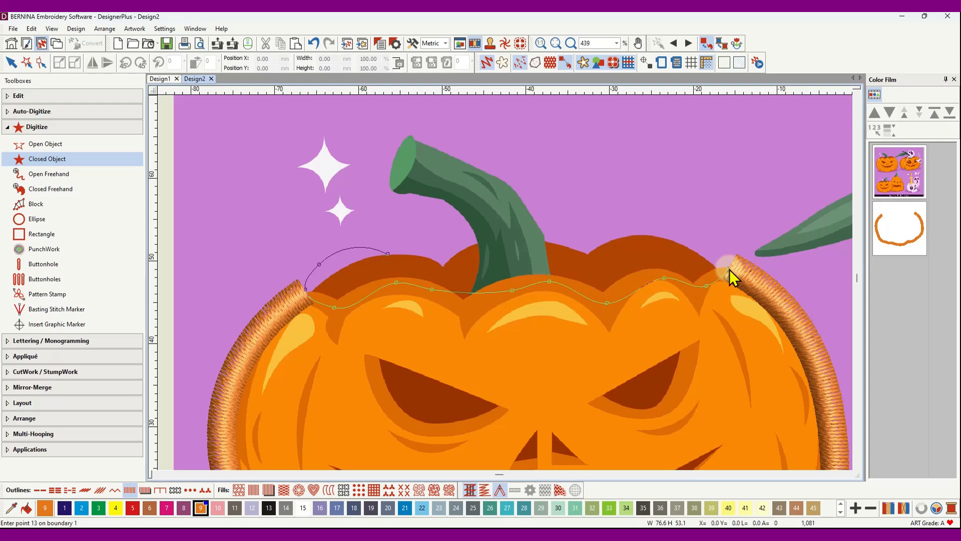
pyautogui.click(719, 245)
pyautogui.click(644, 231)
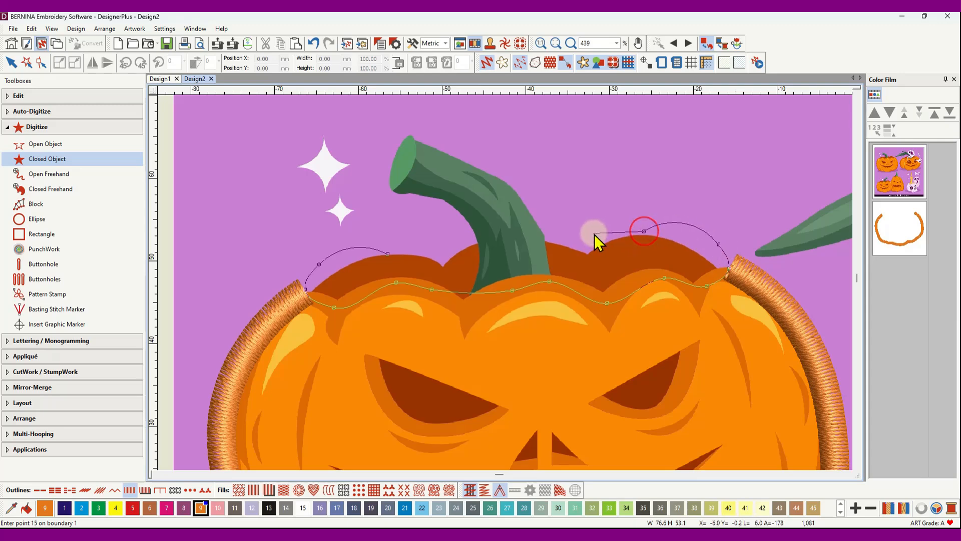
pyautogui.click(576, 248)
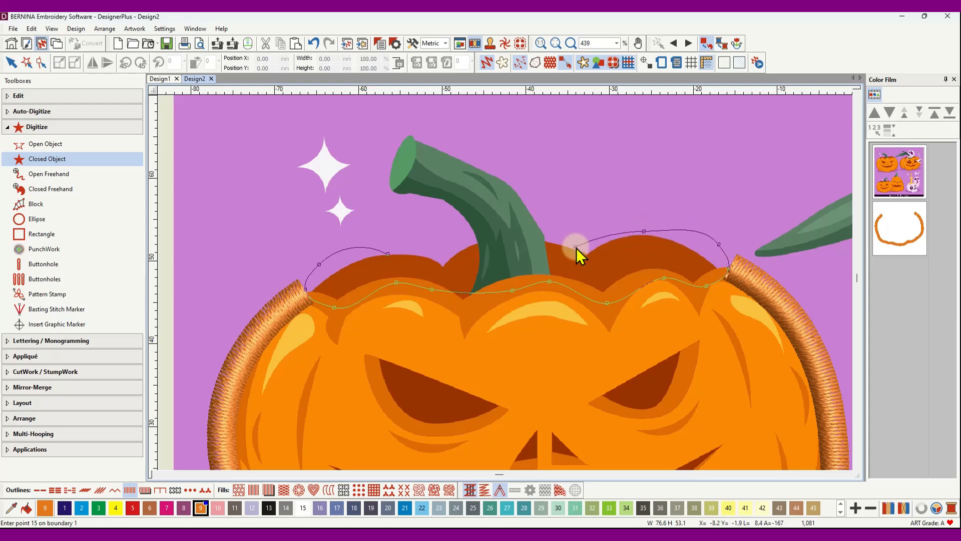
pyautogui.click(493, 235)
pyautogui.click(418, 252)
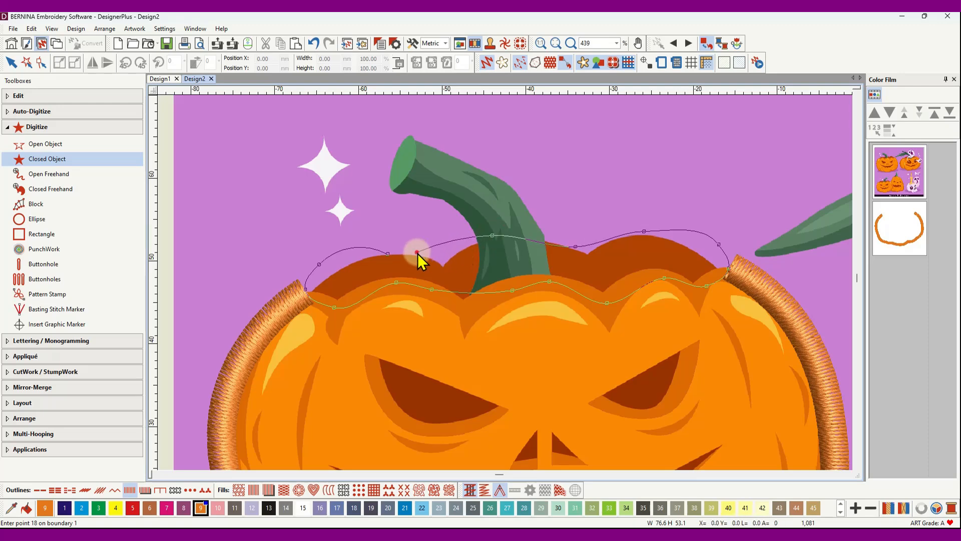
pyautogui.press('Return')
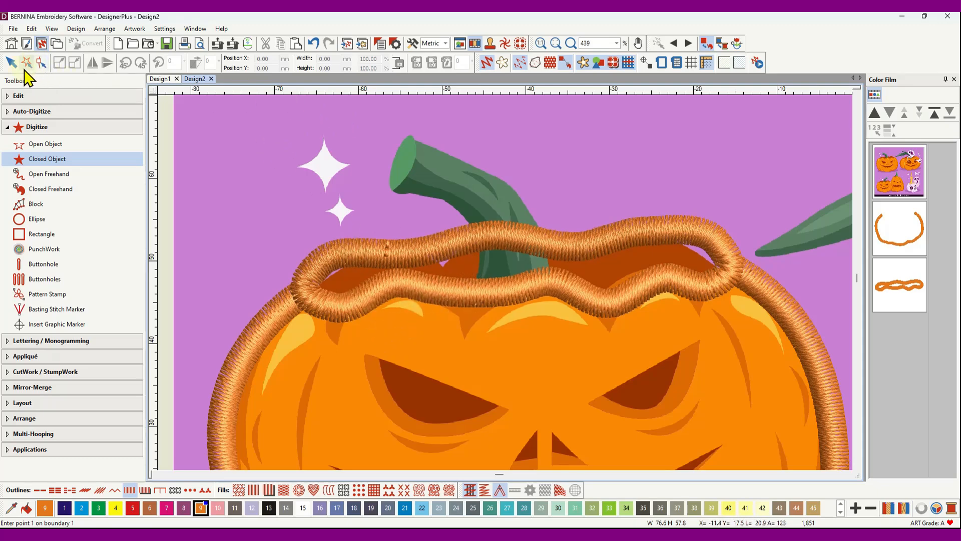
# Step: Reshape the lower edge of the pumpkin's closed rim outline by shifting four of its points to smooth the wave
pyautogui.click(12, 63)
pyautogui.click(42, 62)
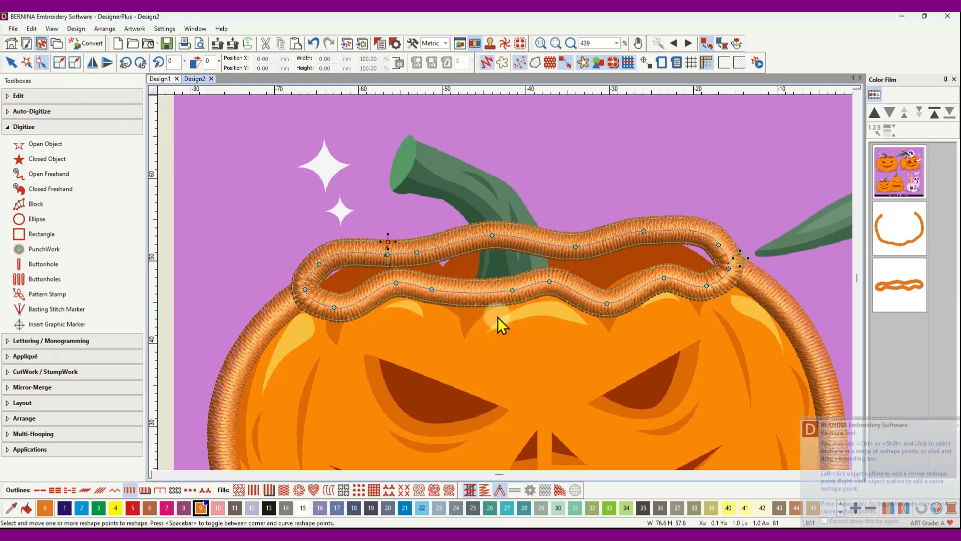
pyautogui.moveTo(395, 283); pyautogui.dragTo(393, 293)
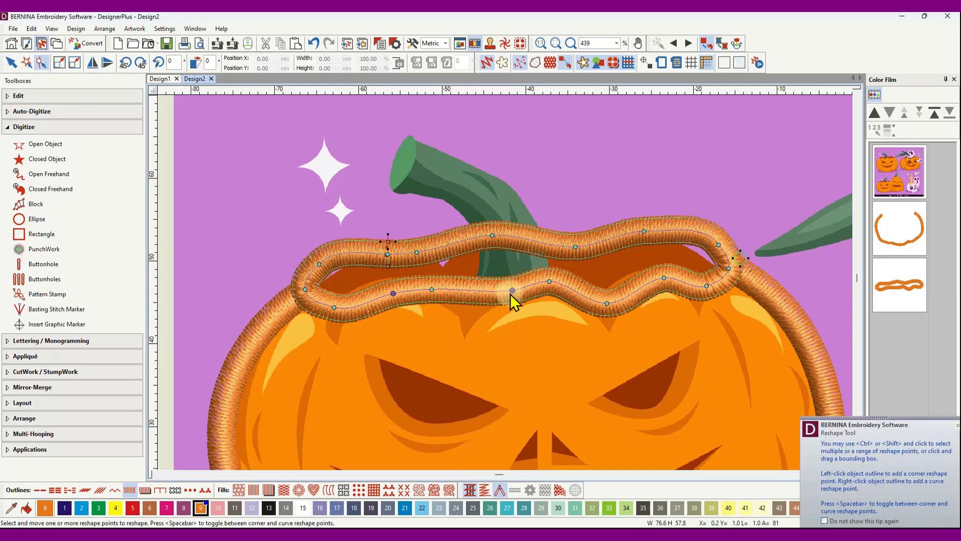
pyautogui.moveTo(512, 292)
pyautogui.mouseDown()
pyautogui.moveTo(504, 284)
pyautogui.moveTo(510, 291)
pyautogui.mouseUp()
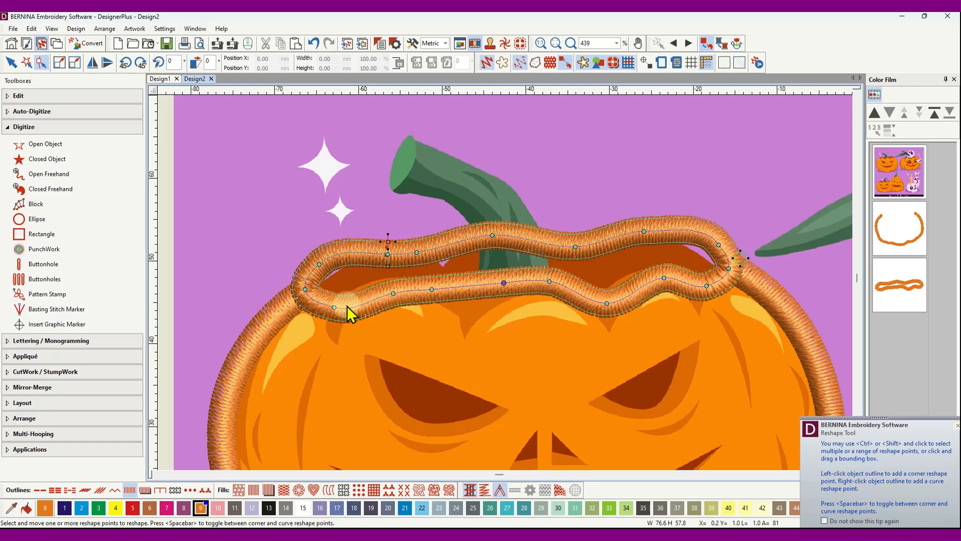
pyautogui.moveTo(432, 289); pyautogui.dragTo(445, 297)
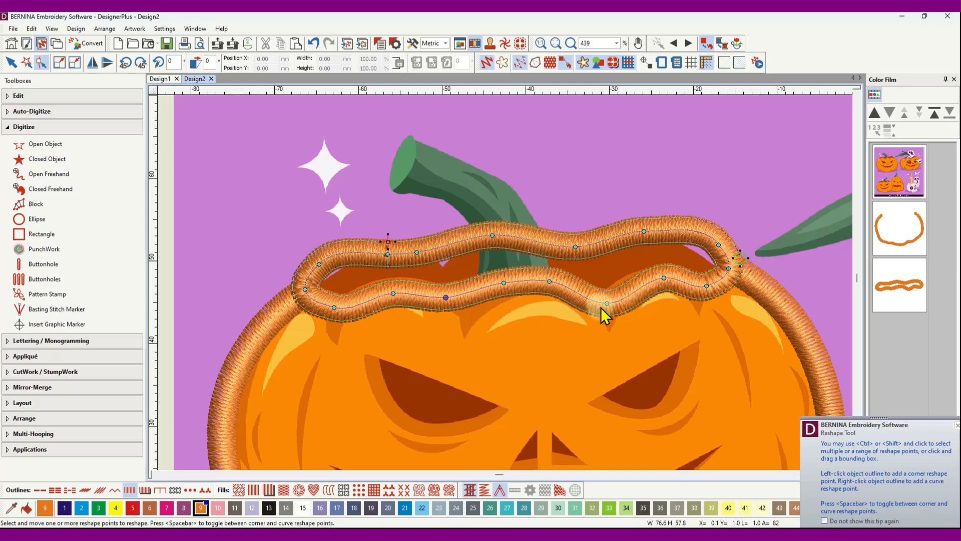
pyautogui.moveTo(607, 303); pyautogui.dragTo(613, 291)
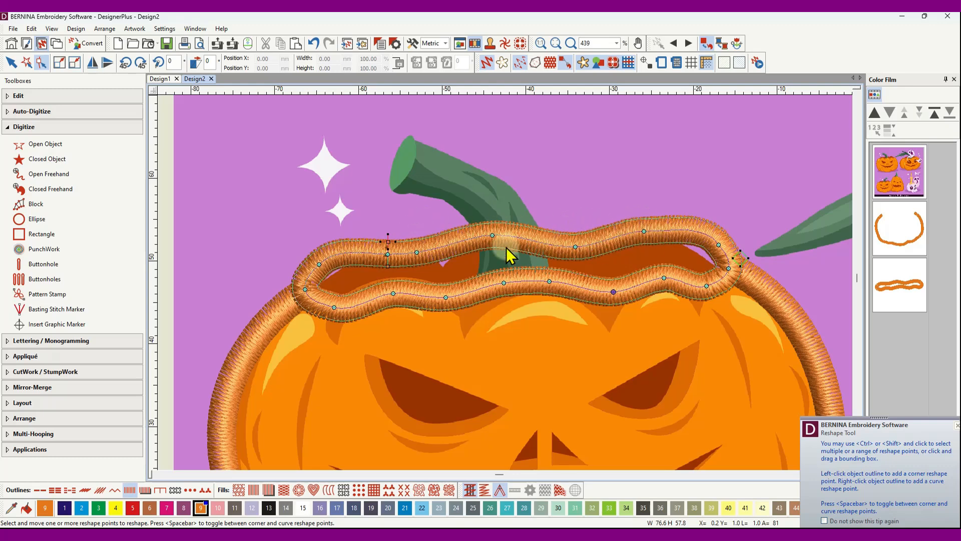
# Step: Reshape the left end of the rim outline, moving its end point slightly inward and the point above it up to widen the loop
pyautogui.click(307, 290)
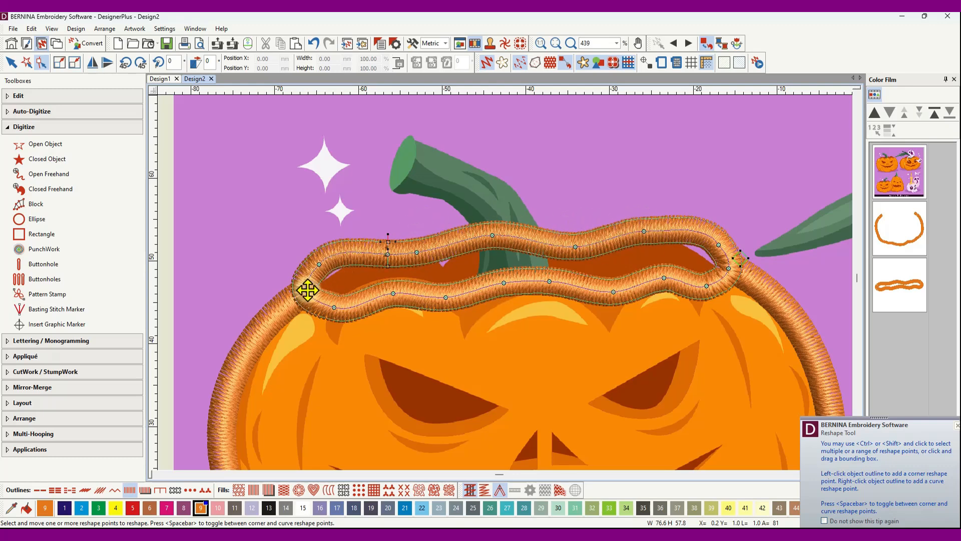
pyautogui.click(317, 262)
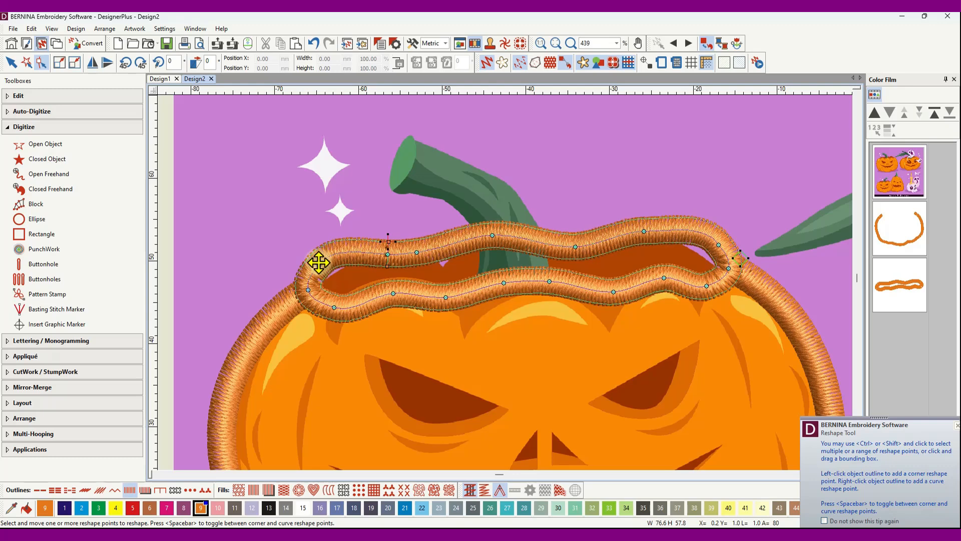
pyautogui.click(316, 259)
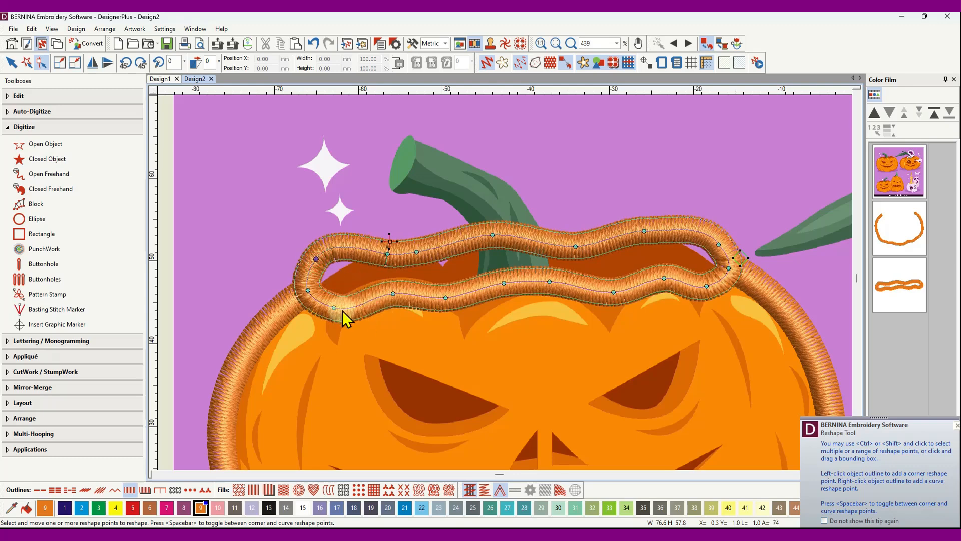
# Step: Shift four points along the left half of the rim outline's lower edge slightly downward or sideways to refine its wave
pyautogui.moveTo(337, 308); pyautogui.dragTo(337, 312)
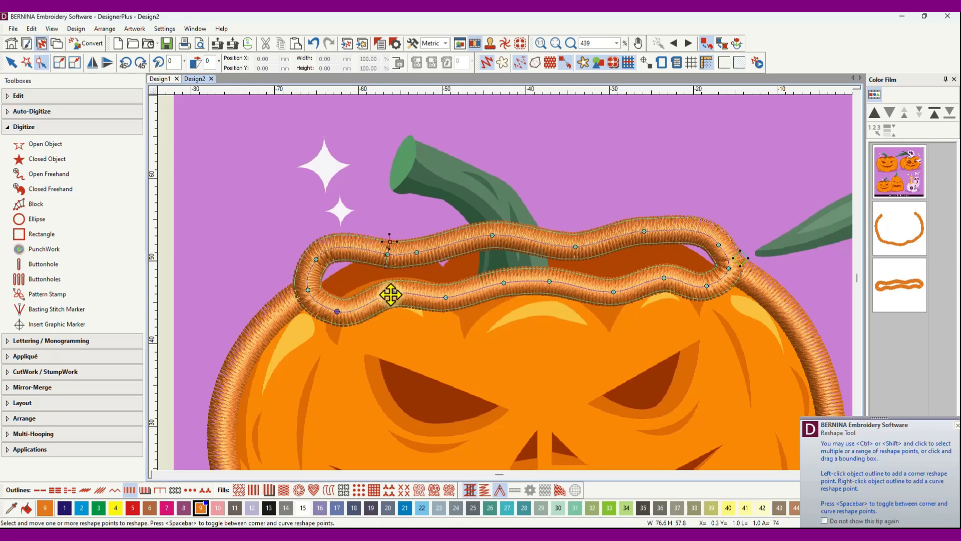
pyautogui.moveTo(392, 293); pyautogui.dragTo(453, 301)
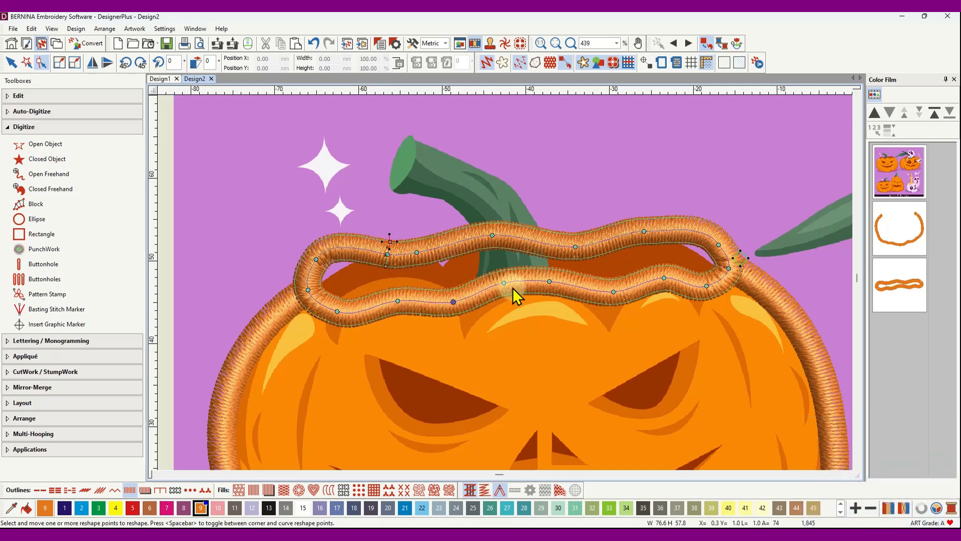
pyautogui.moveTo(504, 283); pyautogui.dragTo(511, 282)
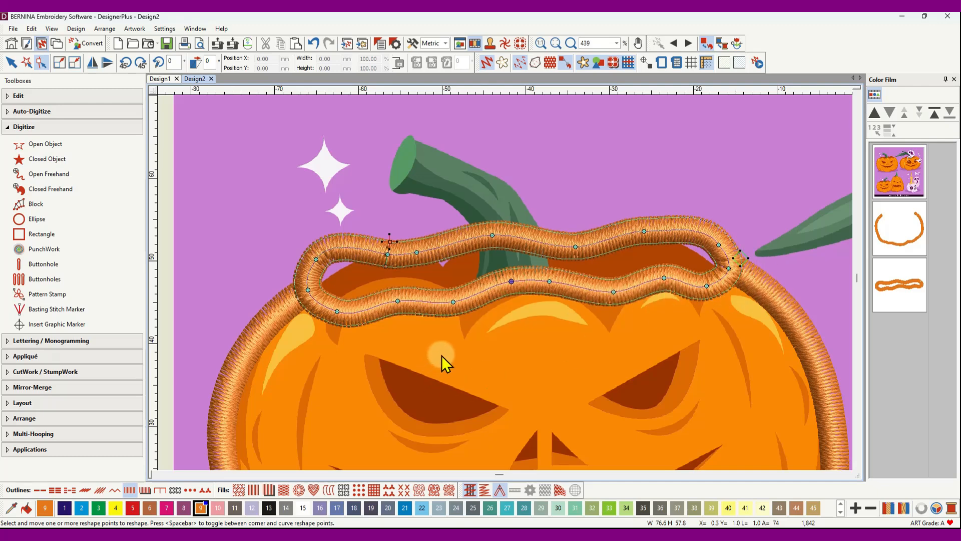
# Step: Reshape the left end of the pumpkin's body outline by moving its end point up and inward beneath the rim outline
pyautogui.scroll(-5, 588, 302)
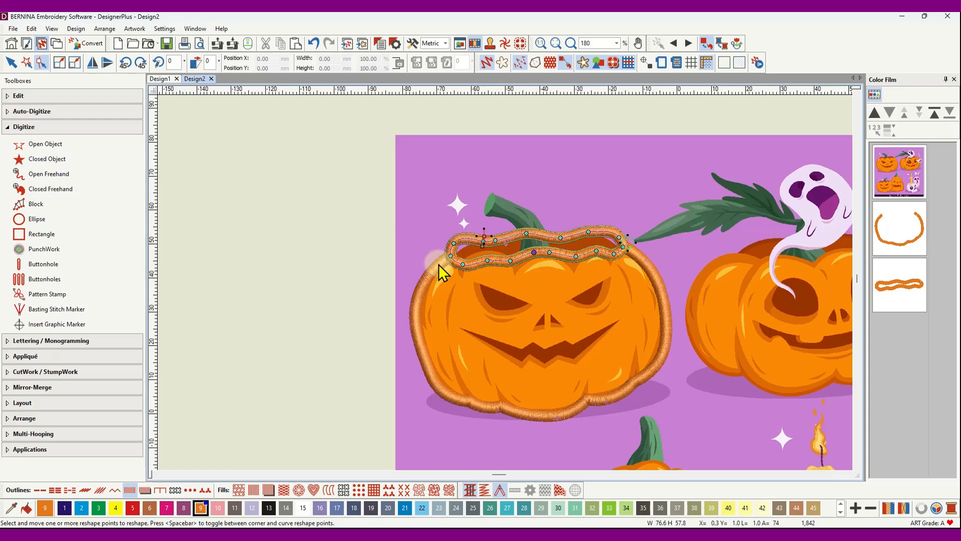
pyautogui.click(444, 246)
pyautogui.scroll(6, 446, 261)
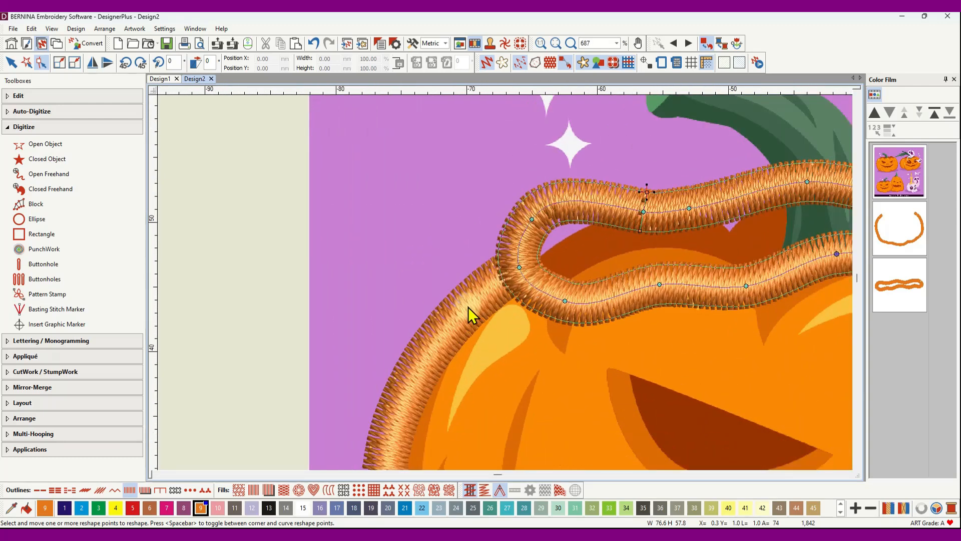
pyautogui.click(11, 62)
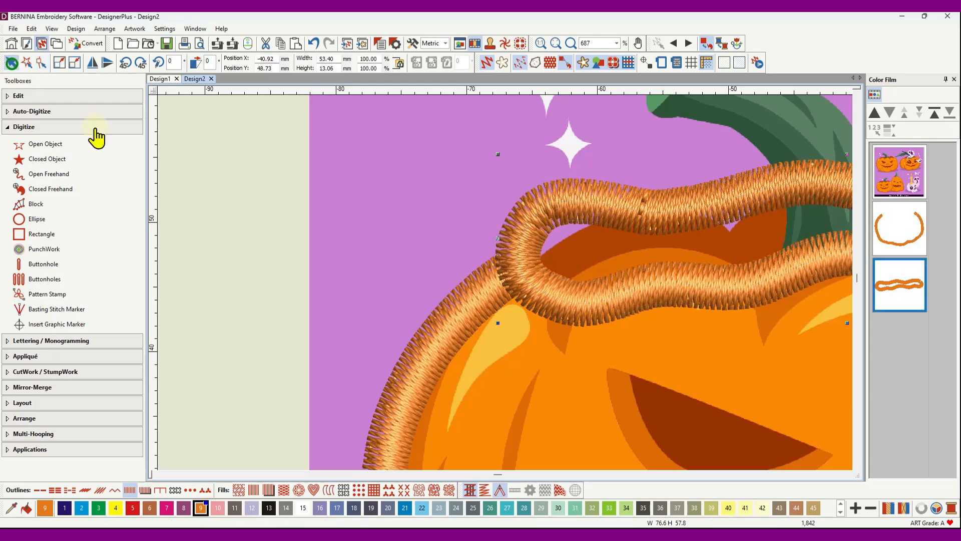
pyautogui.click(465, 305)
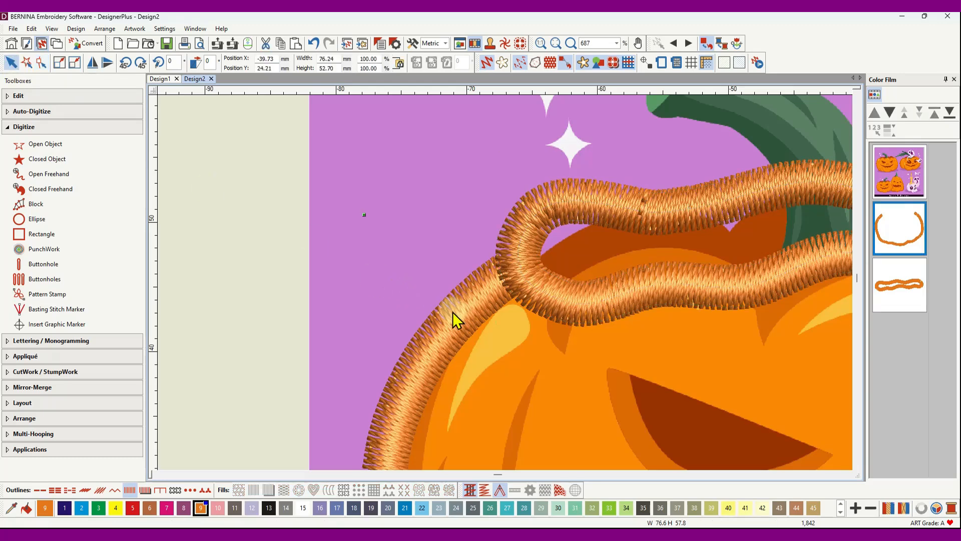
pyautogui.click(41, 63)
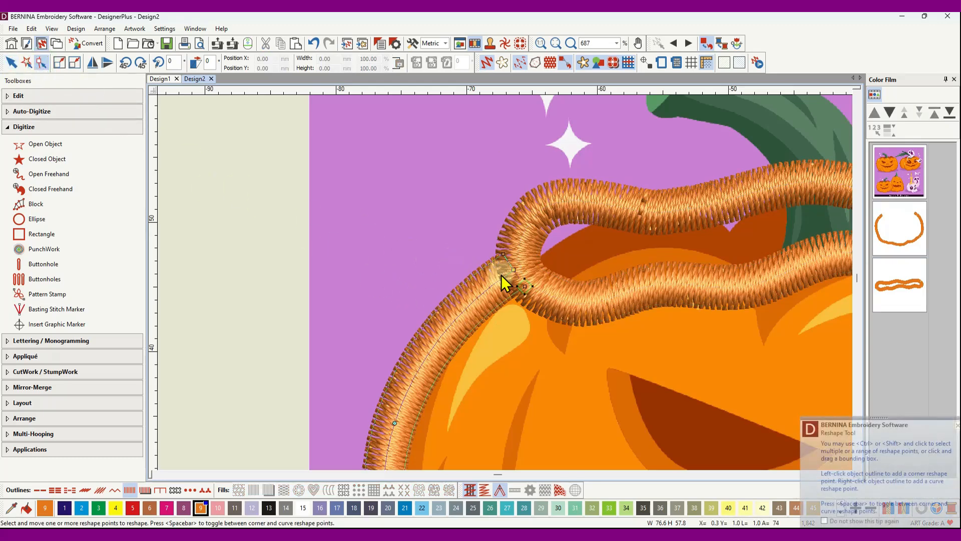
pyautogui.moveTo(513, 270); pyautogui.dragTo(514, 247)
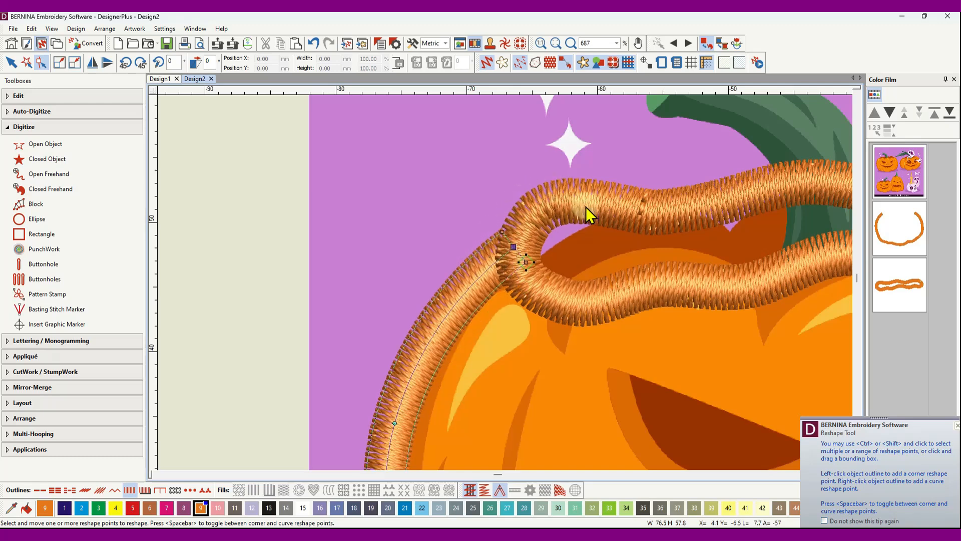
pyautogui.moveTo(514, 247); pyautogui.dragTo(519, 238)
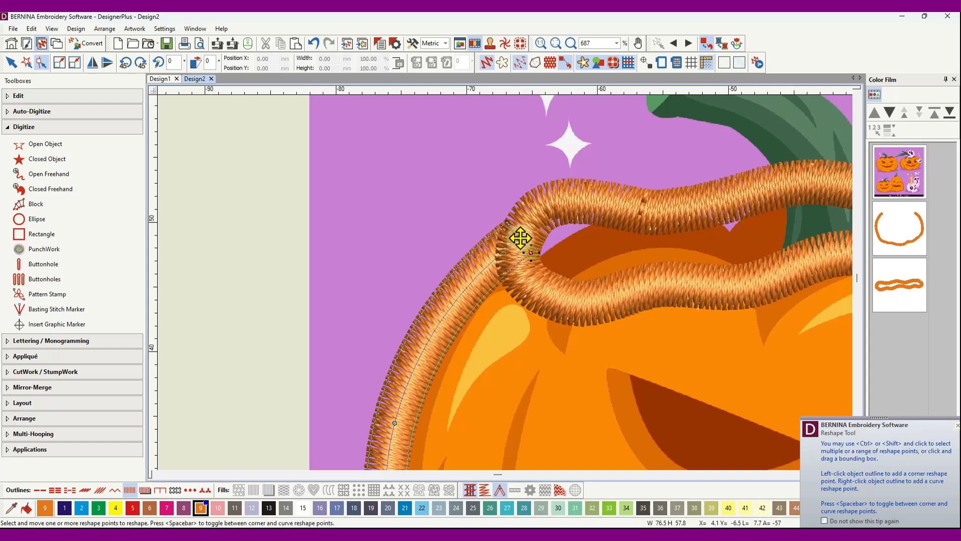
pyautogui.moveTo(523, 237); pyautogui.dragTo(523, 238)
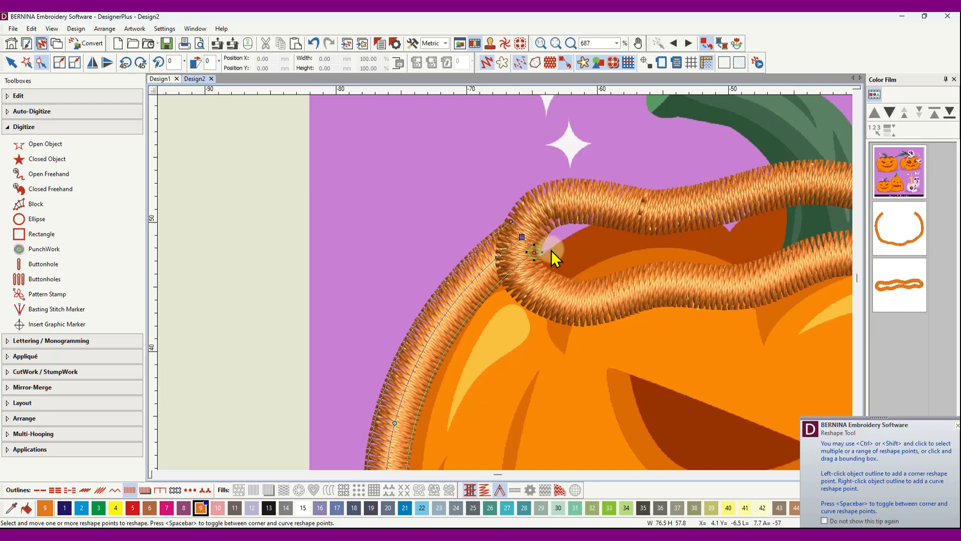
# Step: Try moving the body outline's left end point further inward under the rim, and undo that move
pyautogui.moveTo(523, 239); pyautogui.dragTo(535, 239)
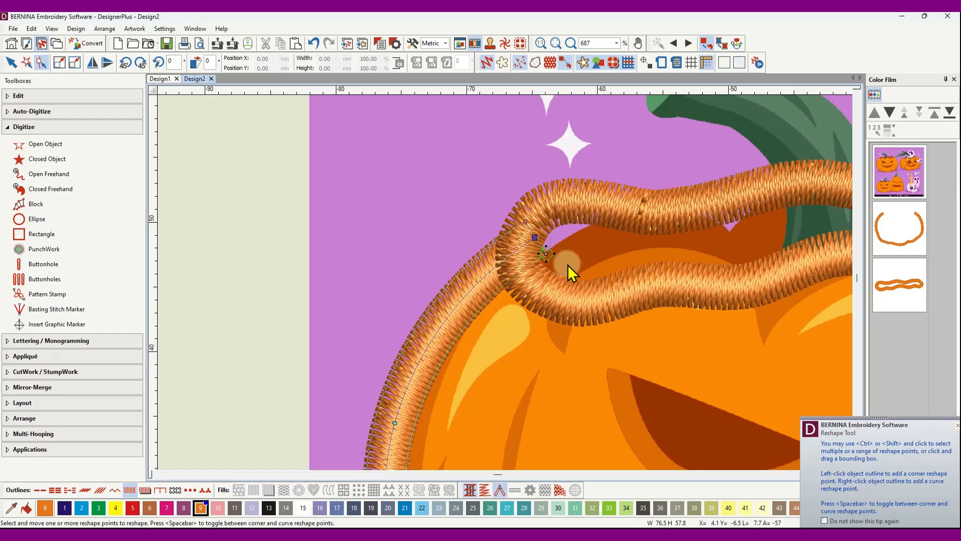
pyautogui.click(10, 62)
pyautogui.click(439, 229)
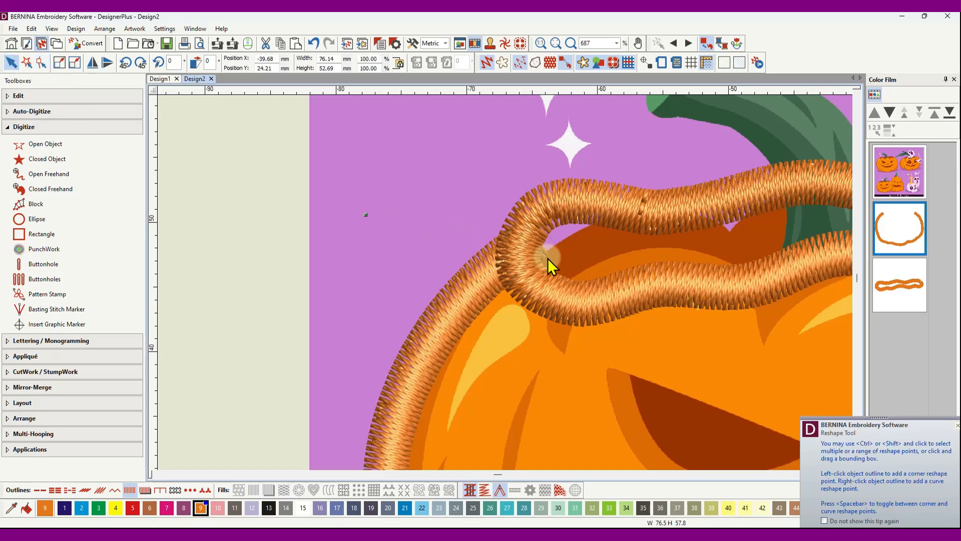
pyautogui.scroll(5, 547, 259)
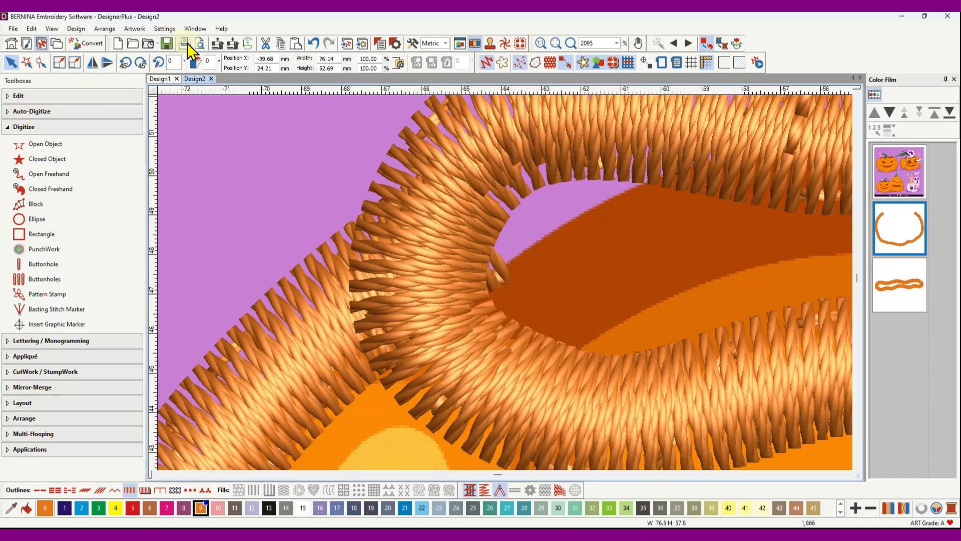
pyautogui.click(311, 44)
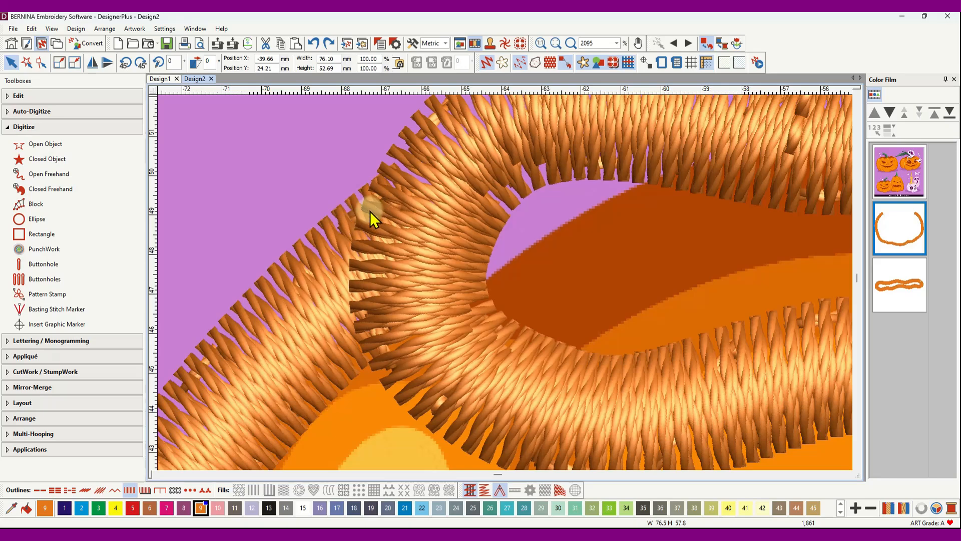
# Step: Add a curve point near the left end of the body outline and move its end point slightly down and inward
pyautogui.click(278, 350)
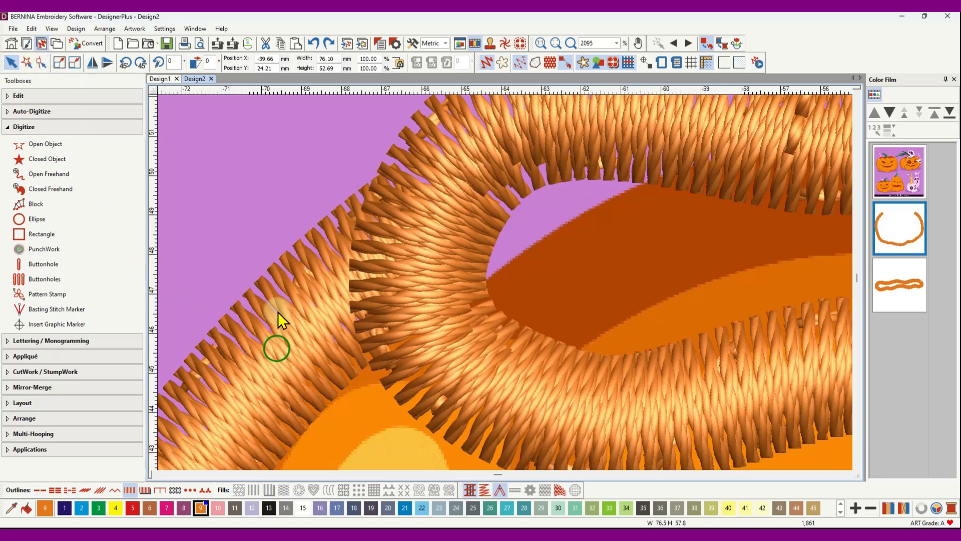
pyautogui.click(41, 64)
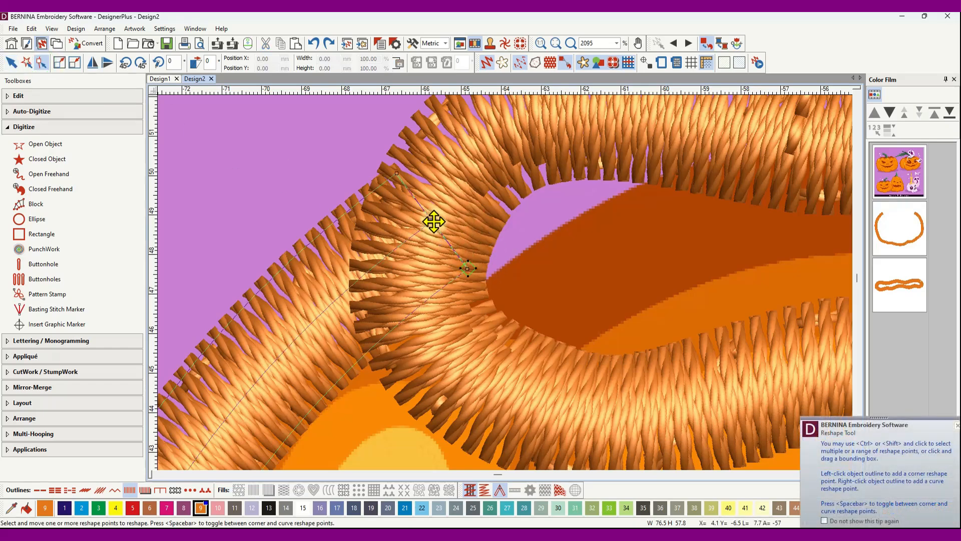
pyautogui.click(314, 320)
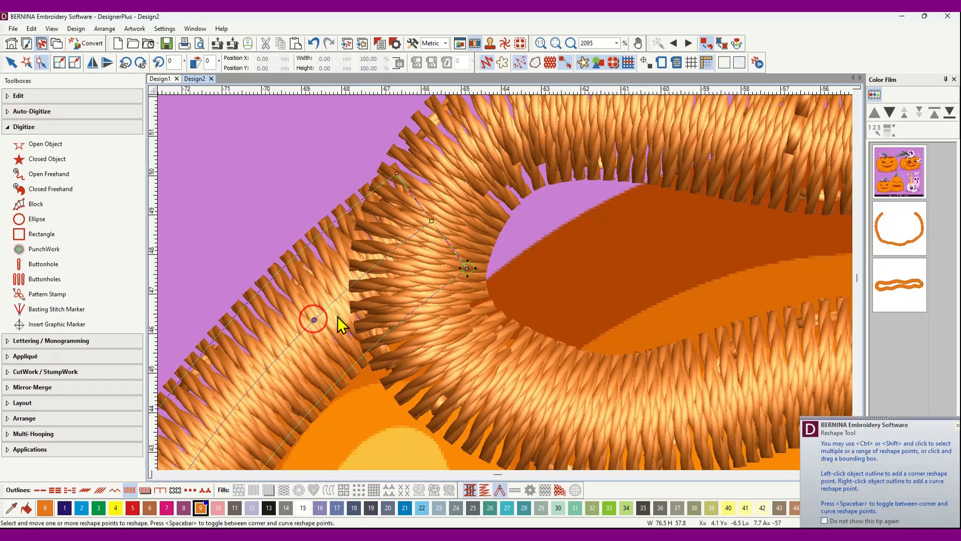
pyautogui.moveTo(433, 221); pyautogui.dragTo(438, 235)
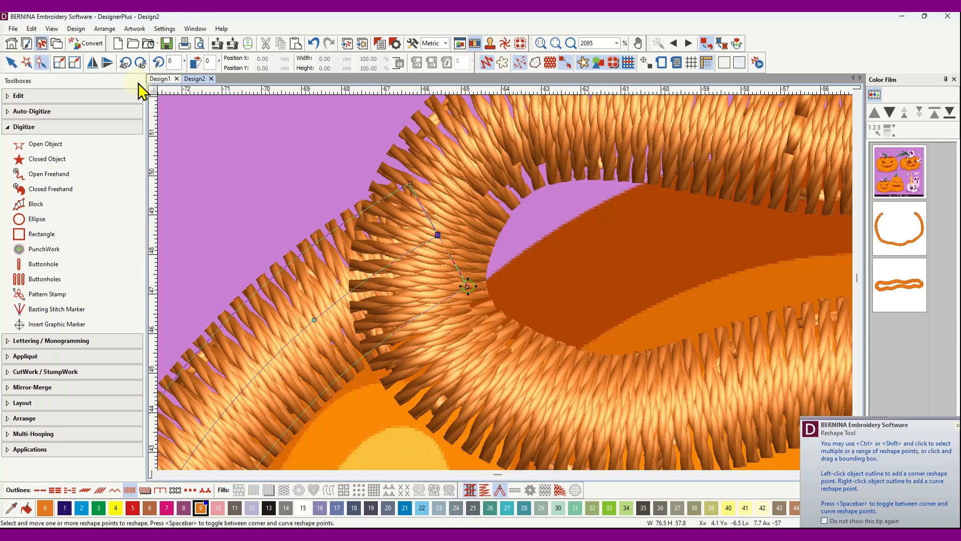
pyautogui.click(10, 62)
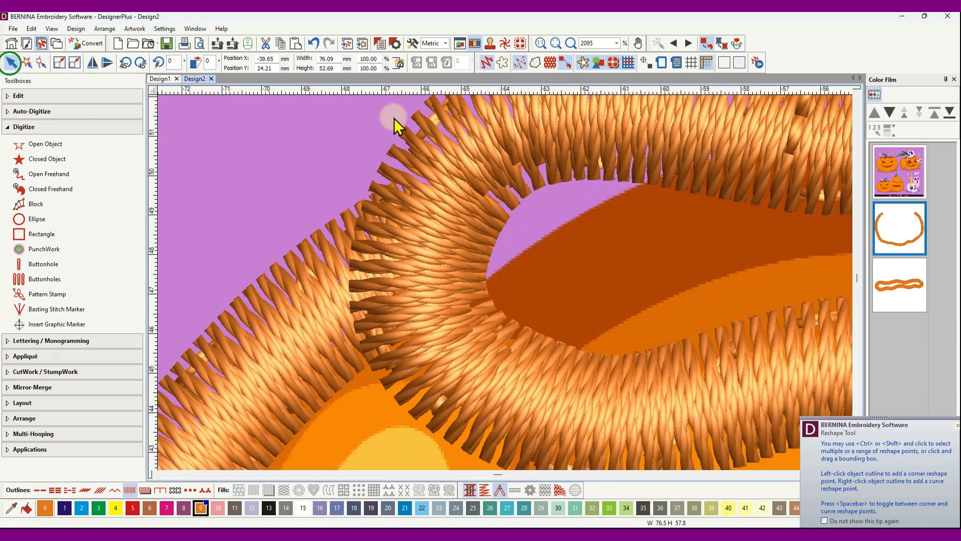
# Step: Reshape the left end of the rim outline by moving its upper curve point inward, its leftmost point up and its start point up
pyautogui.click(503, 125)
pyautogui.click(41, 62)
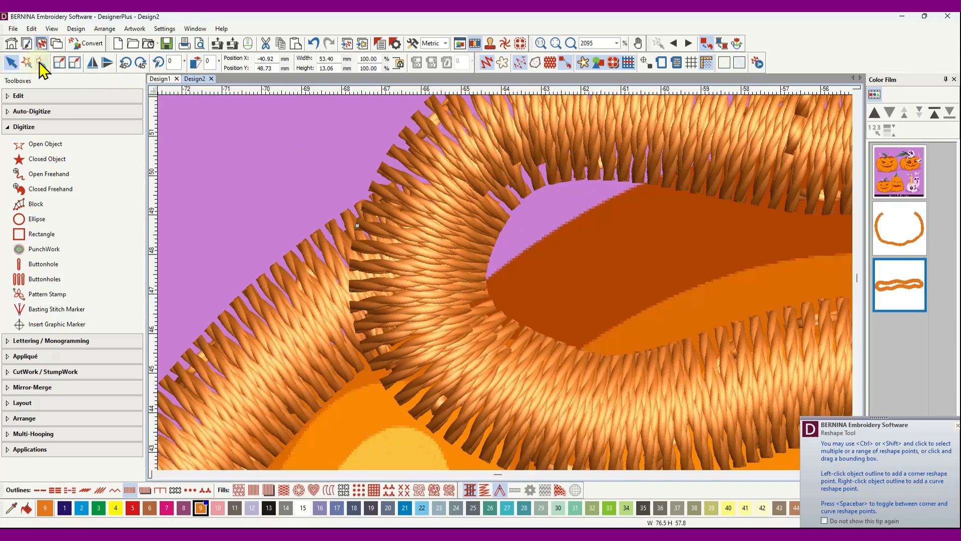
pyautogui.scroll(-3, 448, 190)
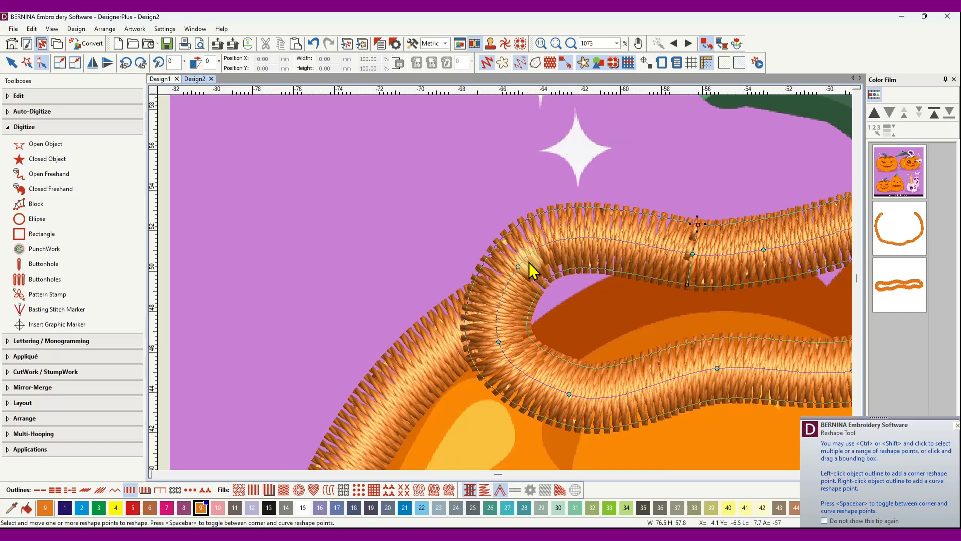
pyautogui.click(519, 265)
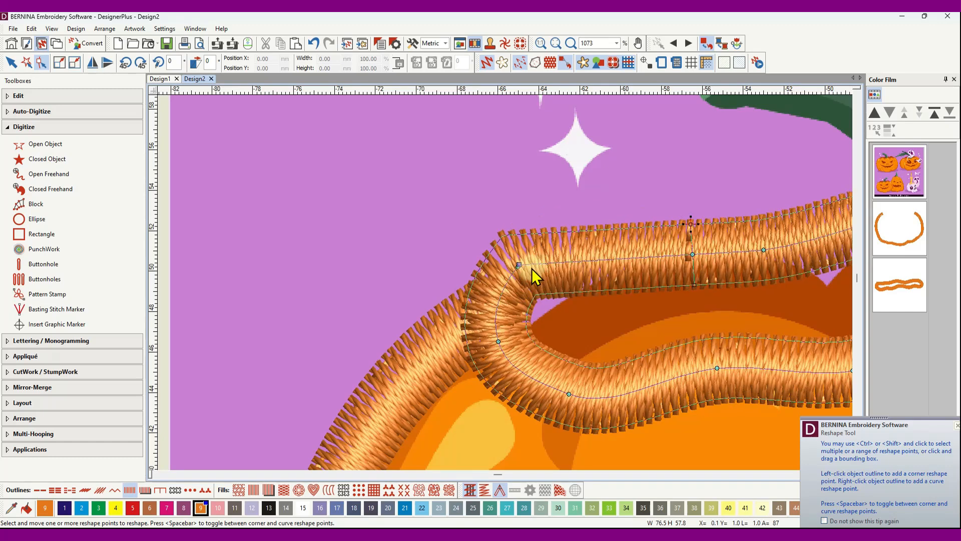
pyautogui.press('space')
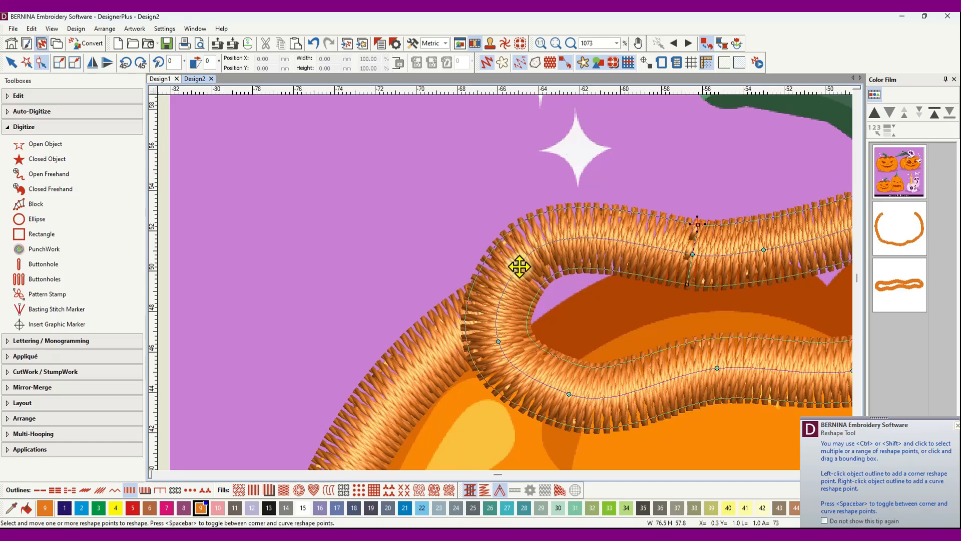
pyautogui.moveTo(517, 266); pyautogui.dragTo(533, 271)
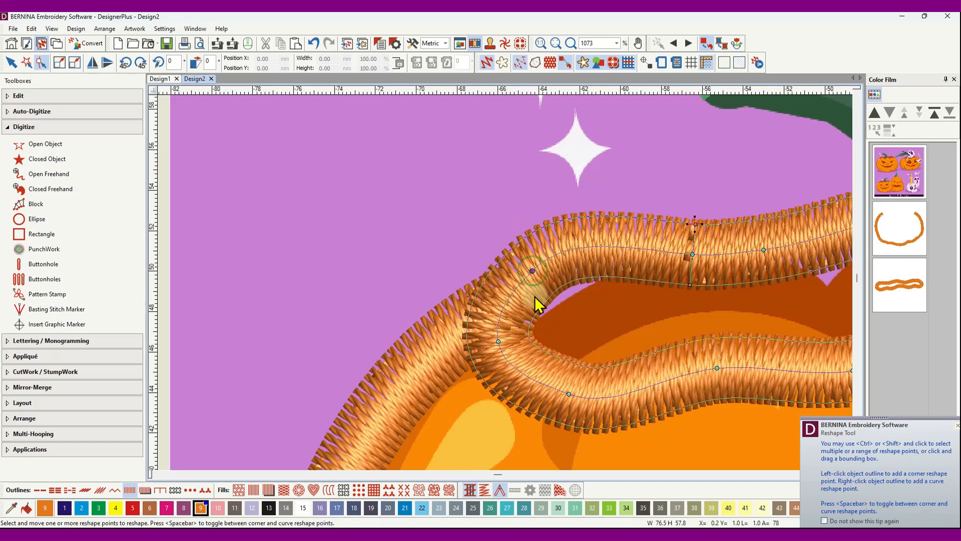
pyautogui.moveTo(500, 340); pyautogui.dragTo(496, 331)
pyautogui.moveTo(534, 272); pyautogui.dragTo(543, 266)
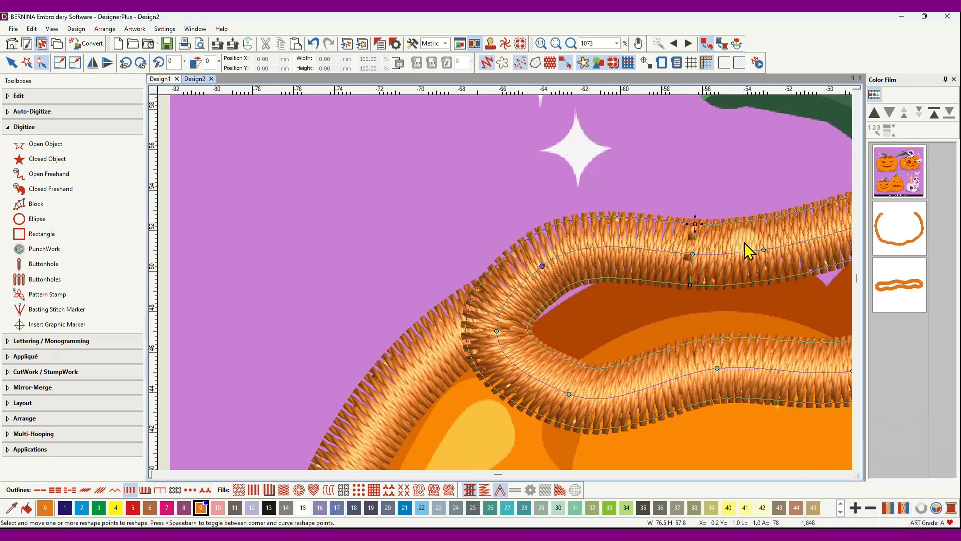
pyautogui.moveTo(691, 253)
pyautogui.mouseDown()
pyautogui.moveTo(699, 241)
pyautogui.moveTo(684, 239)
pyautogui.mouseUp()
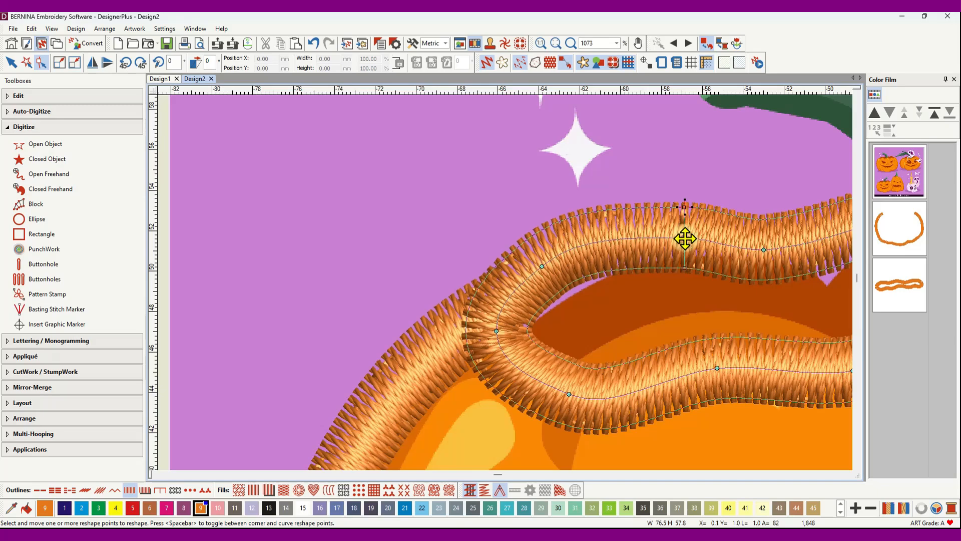
# Step: Reshape the right end of the pumpkin's body outline by moving its end point slightly up beneath the rim outline
pyautogui.scroll(-7, 505, 283)
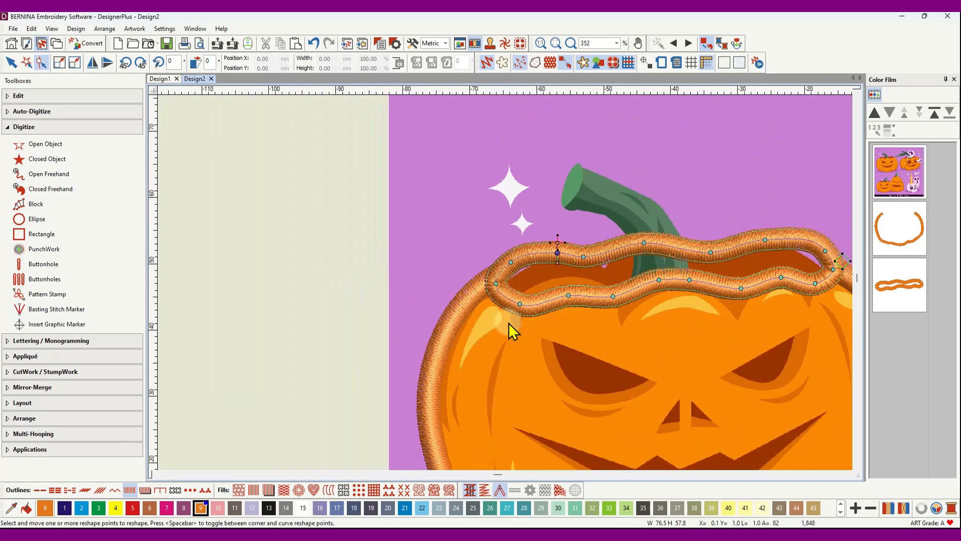
pyautogui.scroll(6, 733, 296)
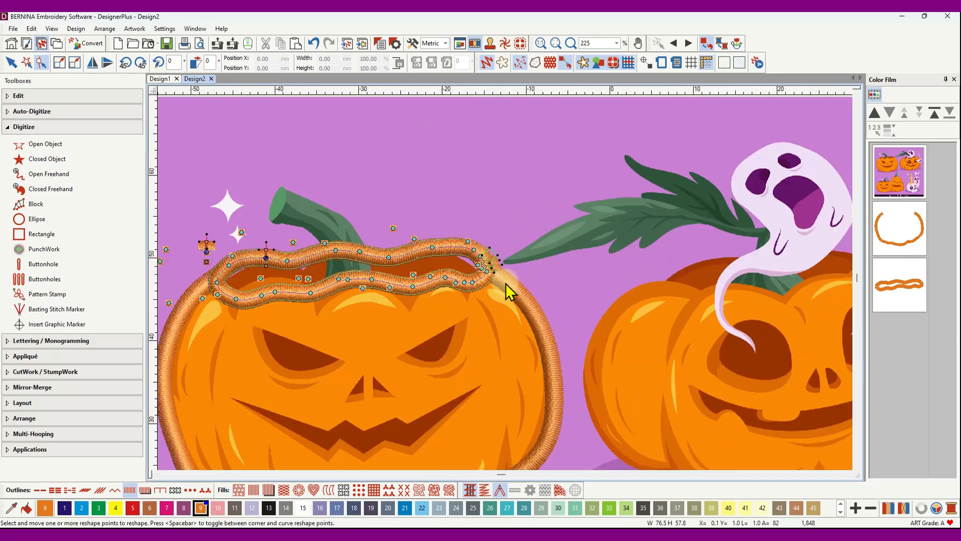
pyautogui.scroll(3, 504, 282)
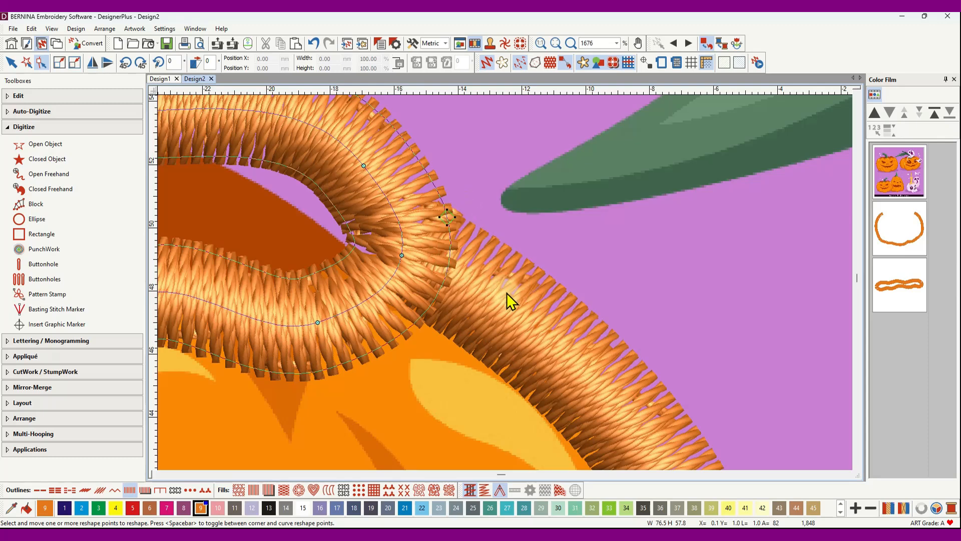
pyautogui.click(11, 62)
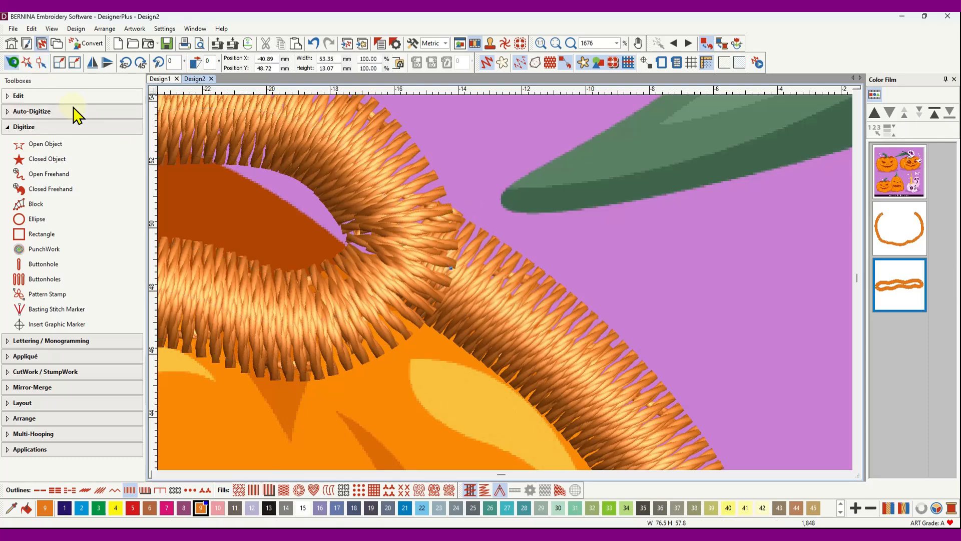
pyautogui.click(514, 325)
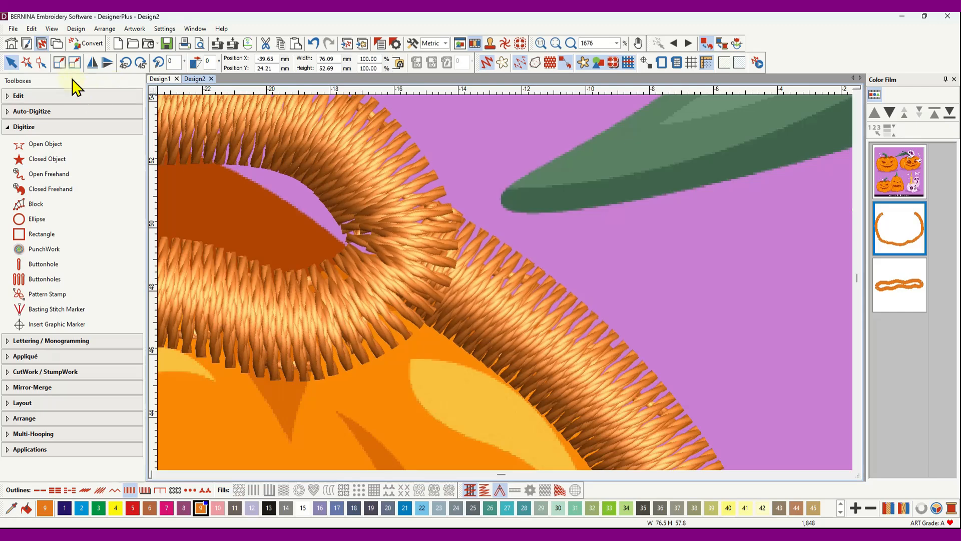
pyautogui.click(42, 63)
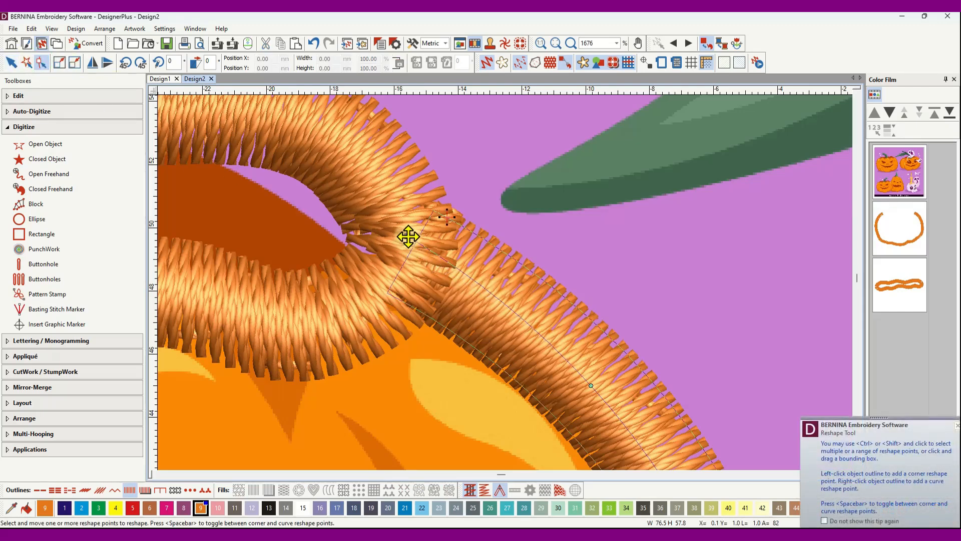
pyautogui.moveTo(407, 237); pyautogui.dragTo(410, 230)
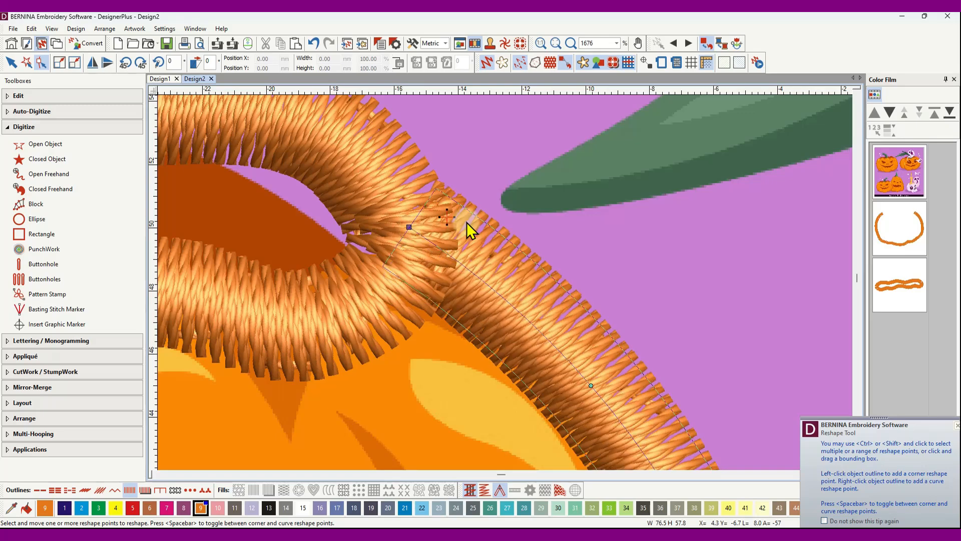
pyautogui.scroll(-5, 525, 300)
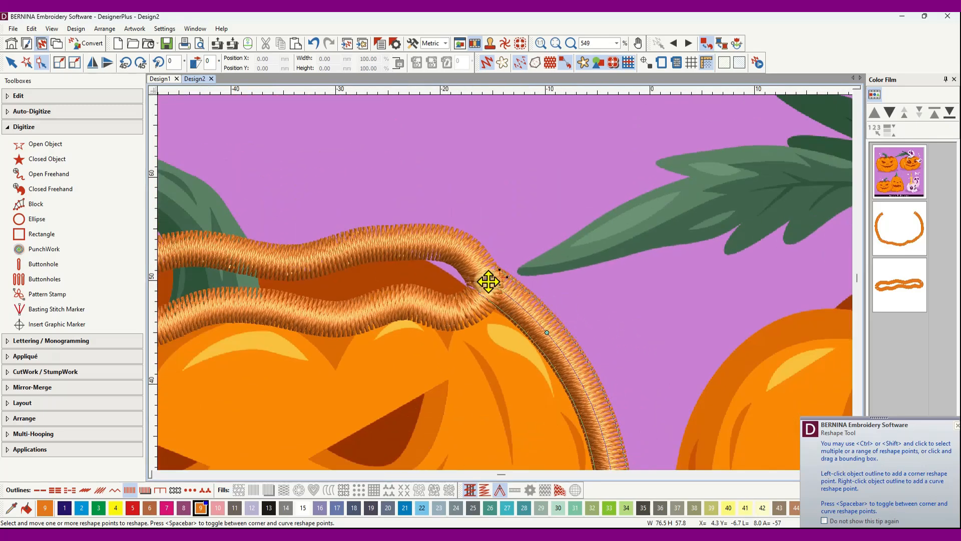
# Step: Fine-tune the right end point of the pumpkin's body outline beneath the rim outline and finish reshaping it
pyautogui.moveTo(487, 279); pyautogui.dragTo(488, 277)
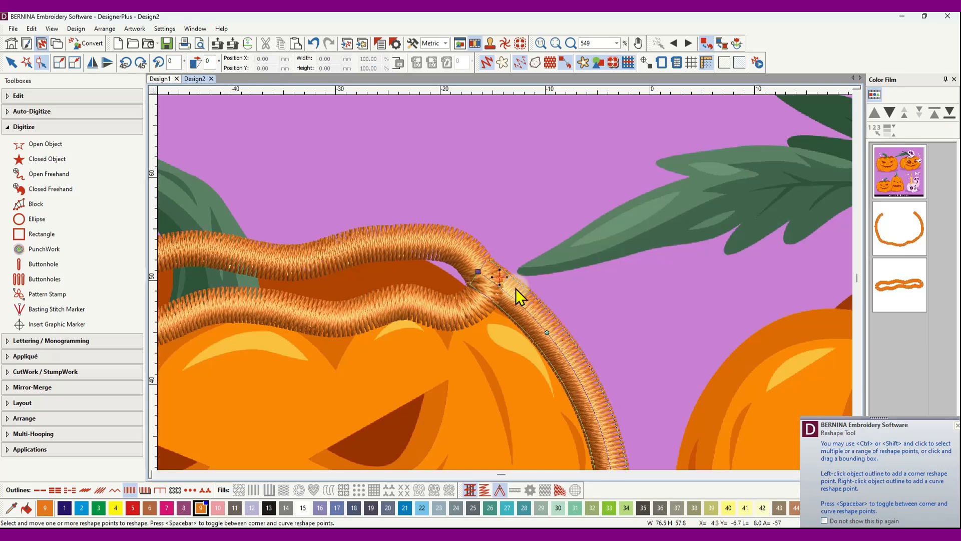
pyautogui.moveTo(492, 274); pyautogui.dragTo(504, 282)
pyautogui.scroll(-4, 497, 292)
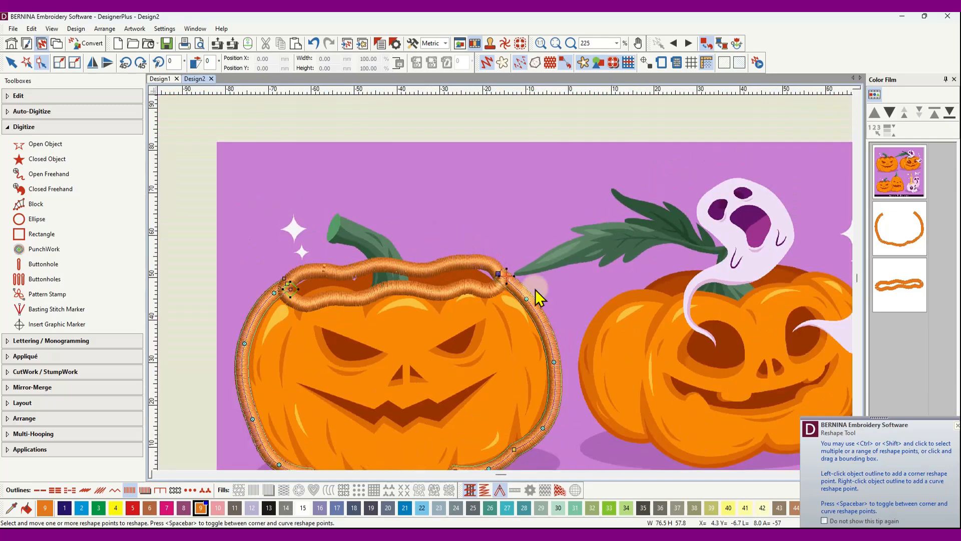
pyautogui.click(11, 62)
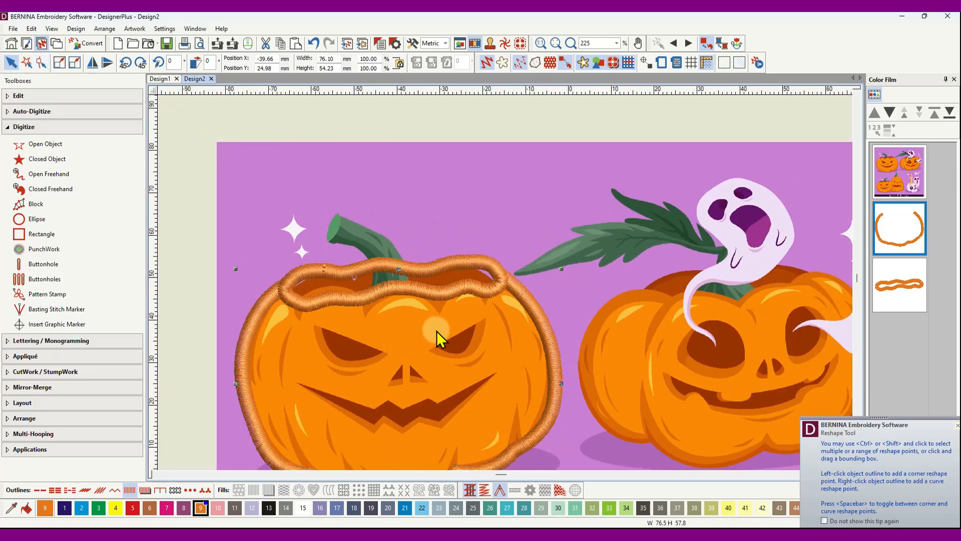
pyautogui.scroll(-3, 505, 283)
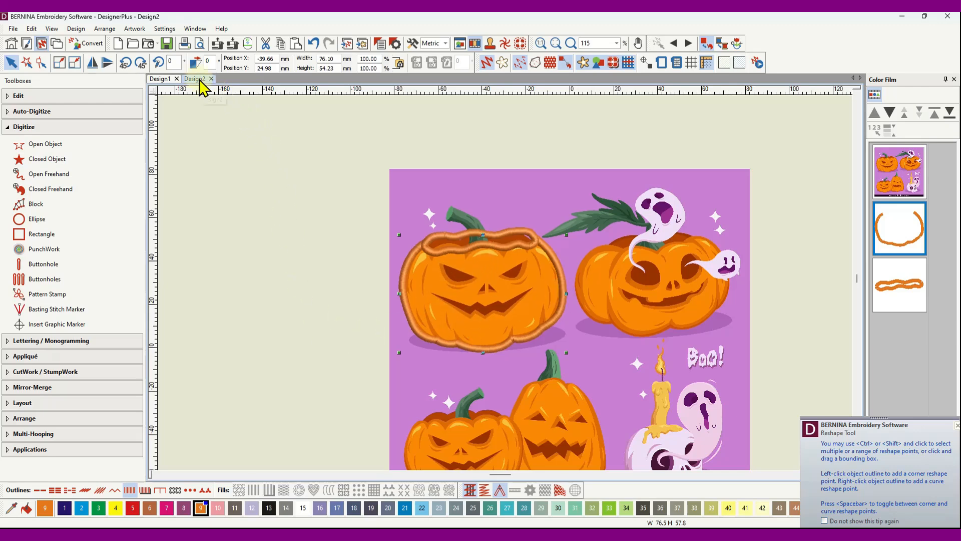
# Step: Switch to Design1, turn off its realistic stitch view, and examine the fill stitch properties of the shading object at the pumpkin's bottom
pyautogui.click(165, 79)
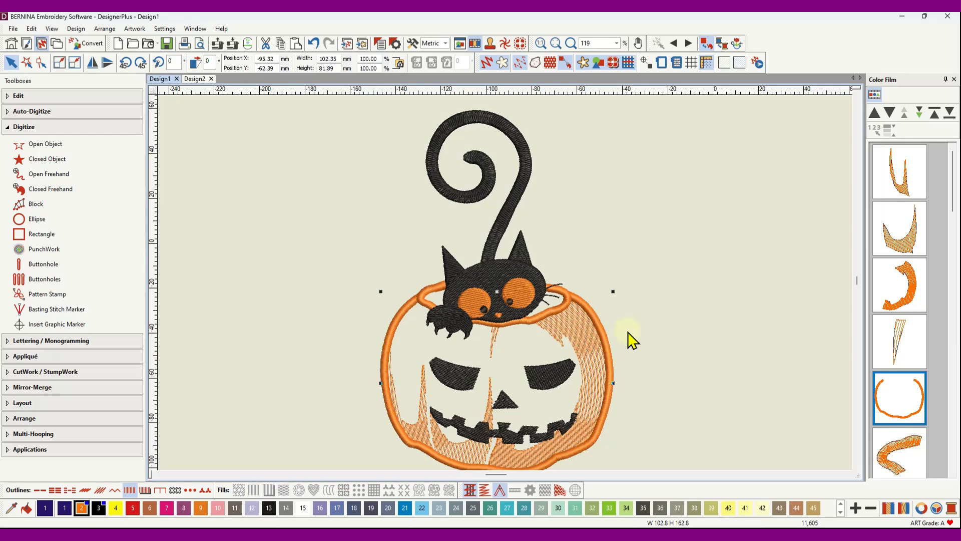
pyautogui.click(699, 330)
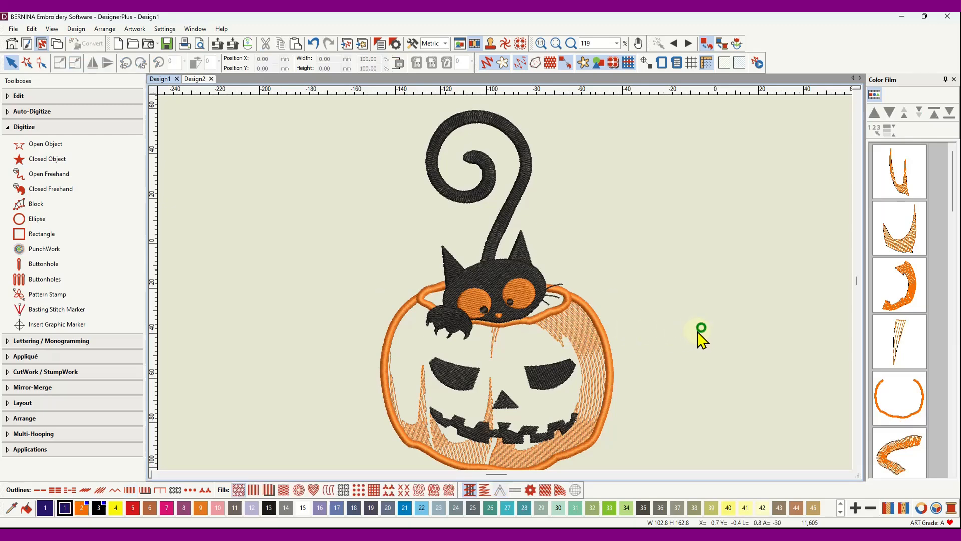
pyautogui.click(893, 240)
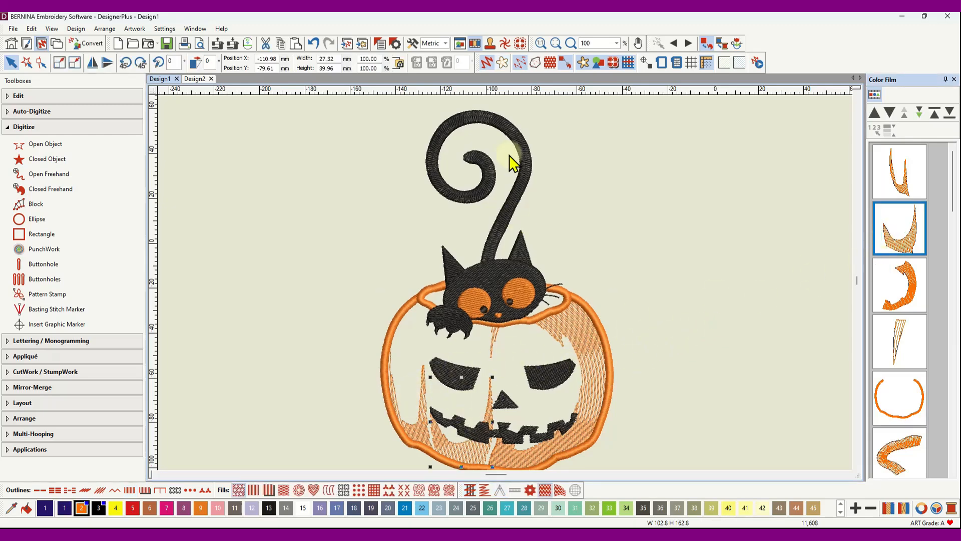
pyautogui.click(488, 63)
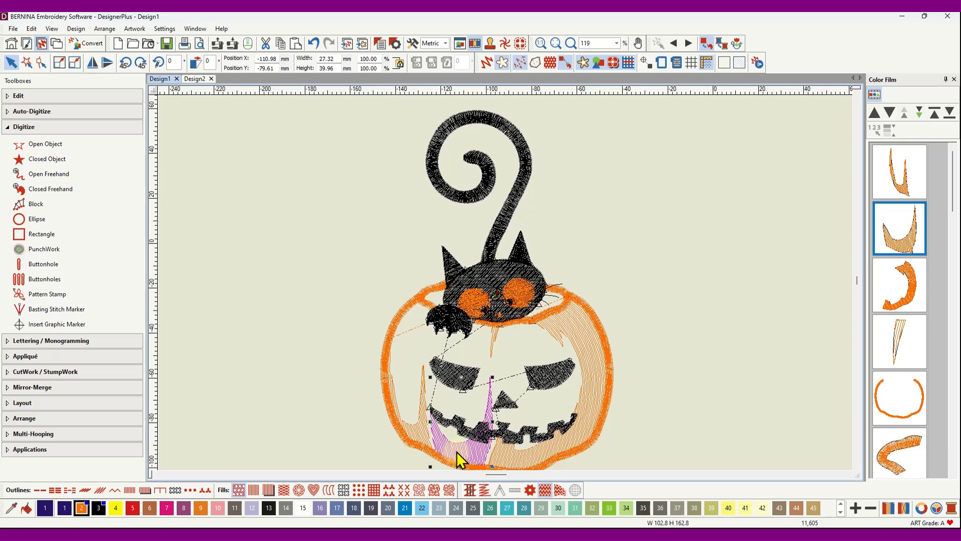
pyautogui.rightClick(461, 447)
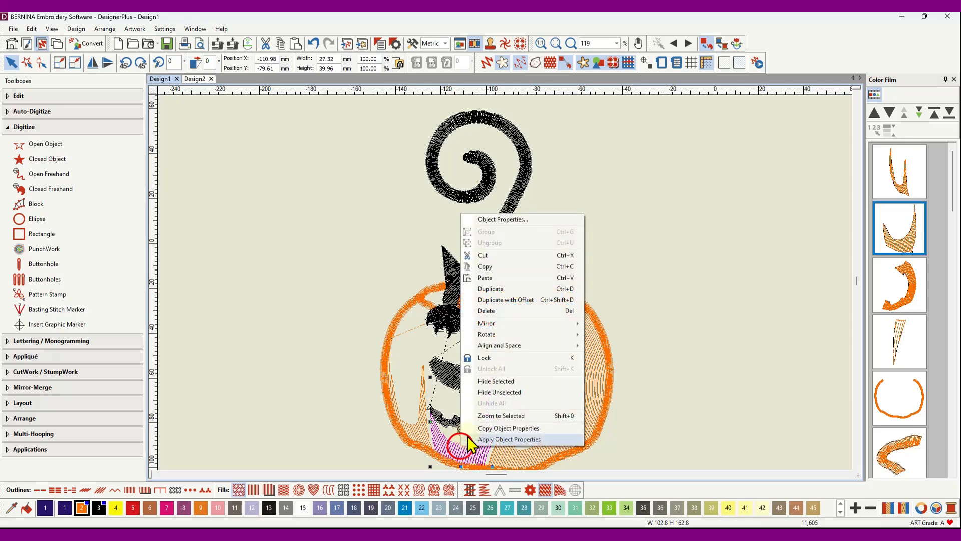
pyautogui.click(505, 219)
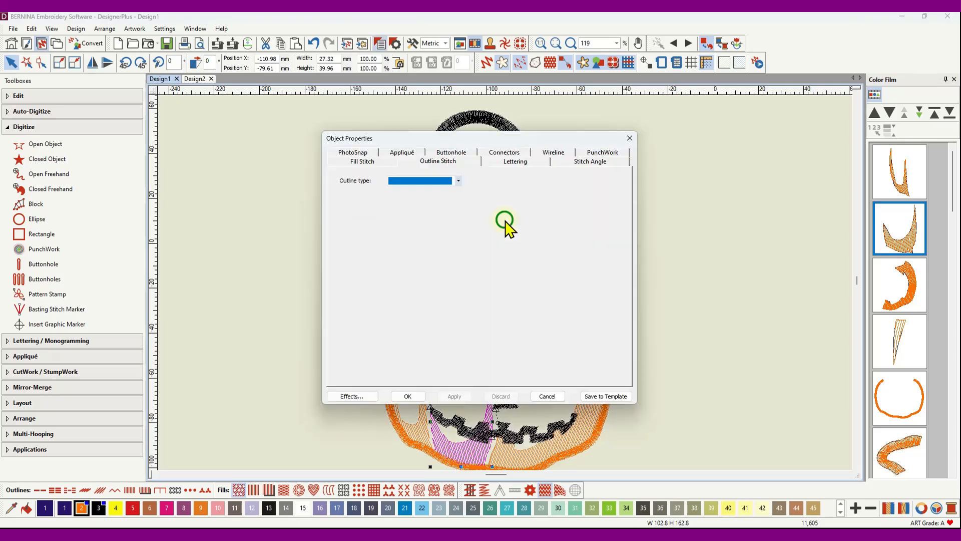
pyautogui.click(366, 160)
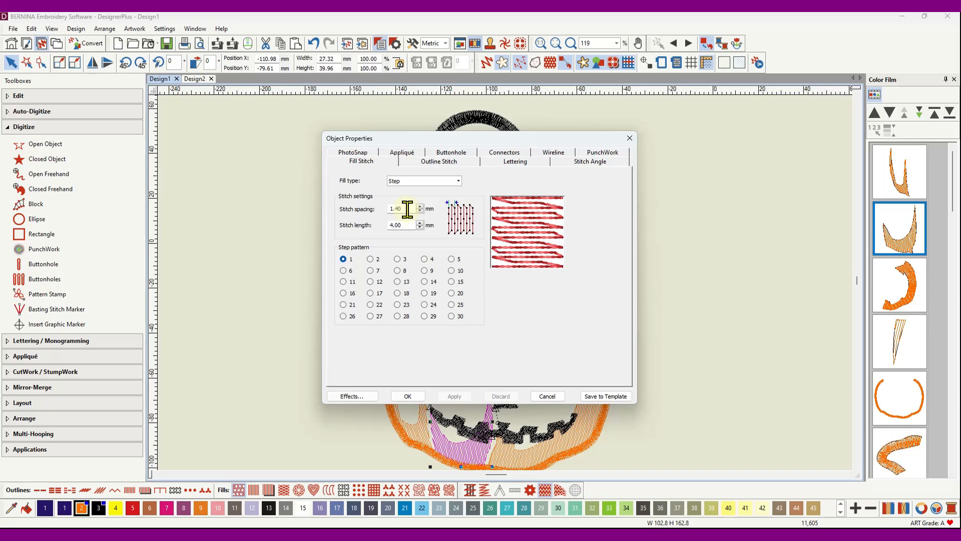
pyautogui.click(631, 138)
pyautogui.scroll(-3, 466, 401)
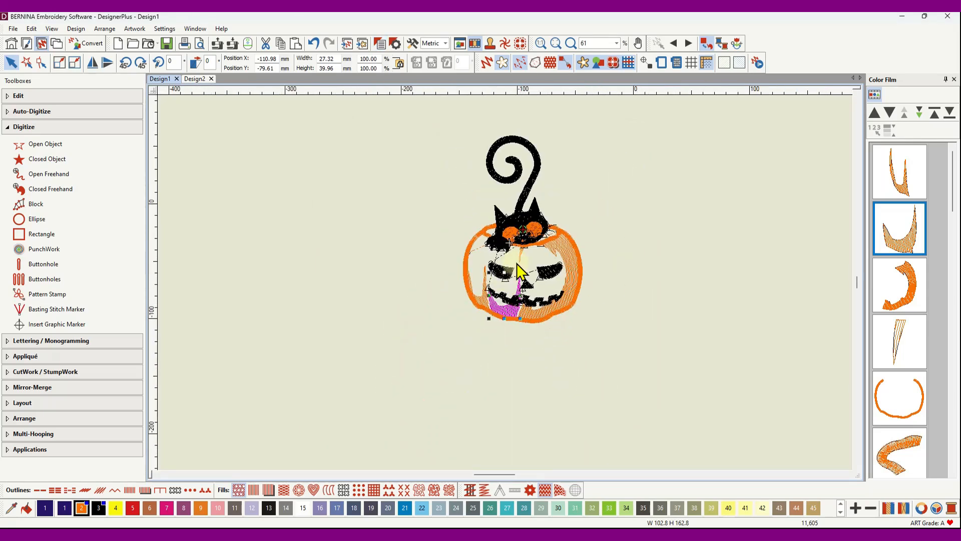
pyautogui.scroll(1, 516, 273)
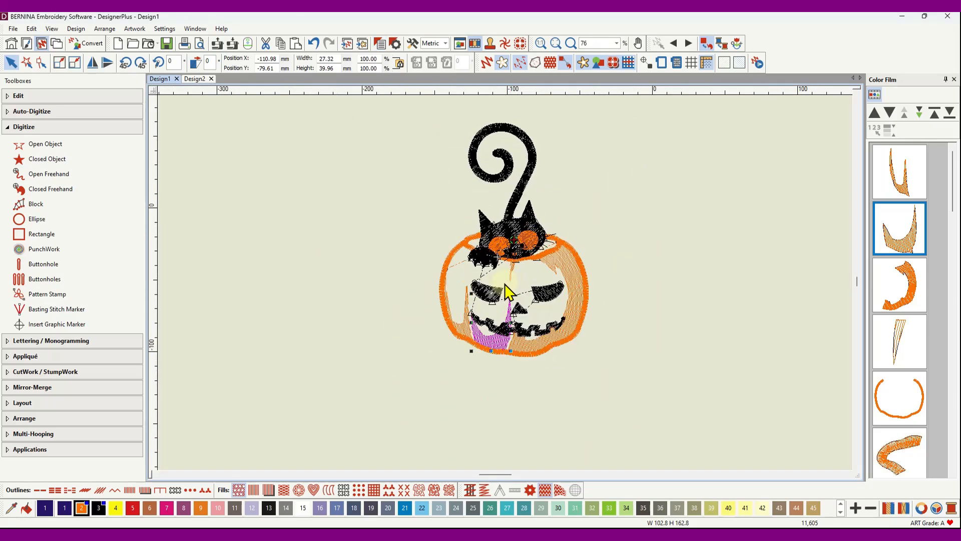
# Step: Return to Design2, start a closed object, and set its step fill to a stitch spacing of 1.40 mm
pyautogui.click(190, 79)
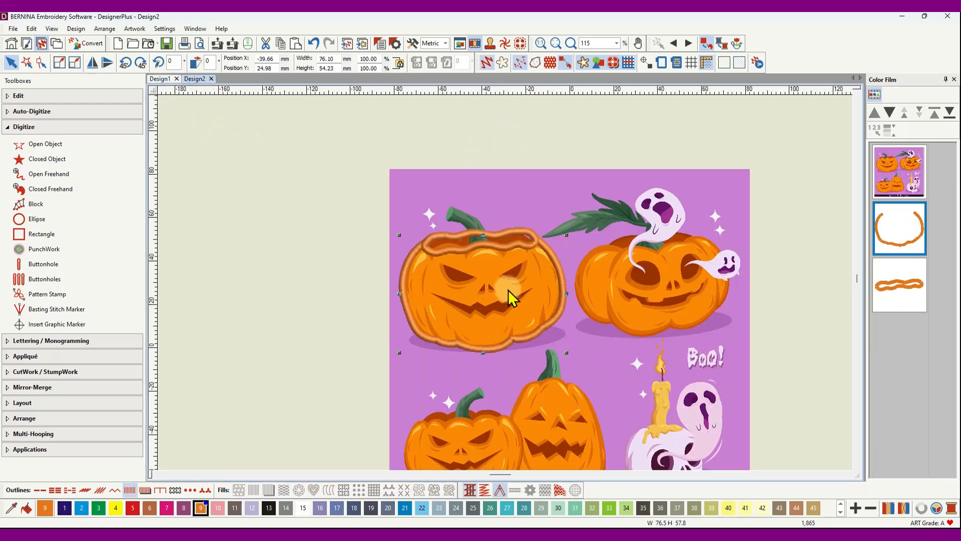
pyautogui.scroll(3, 509, 290)
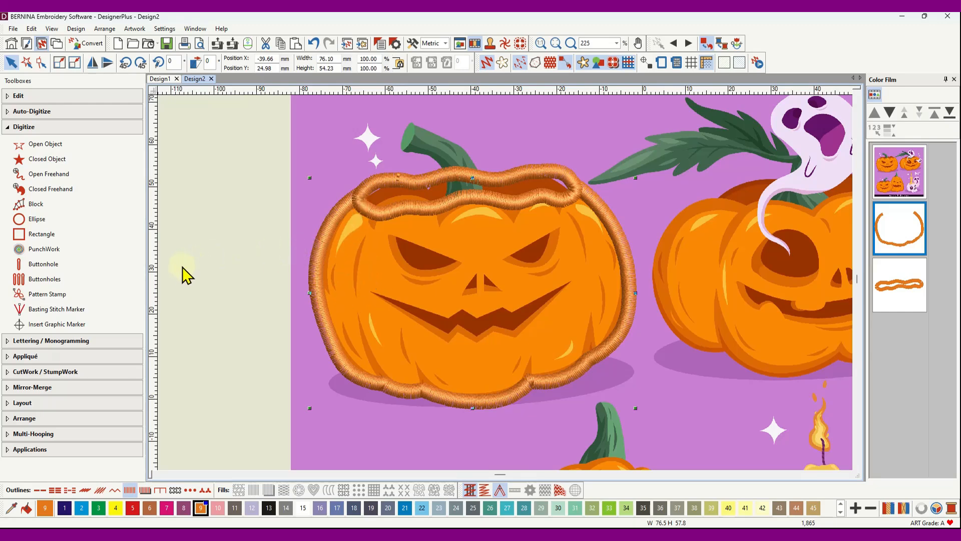
pyautogui.click(44, 159)
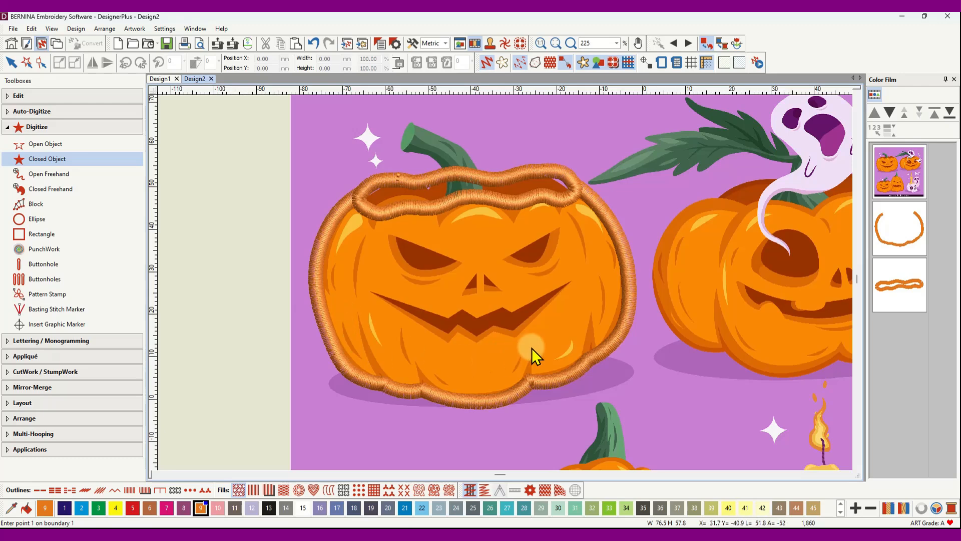
pyautogui.rightClick(238, 491)
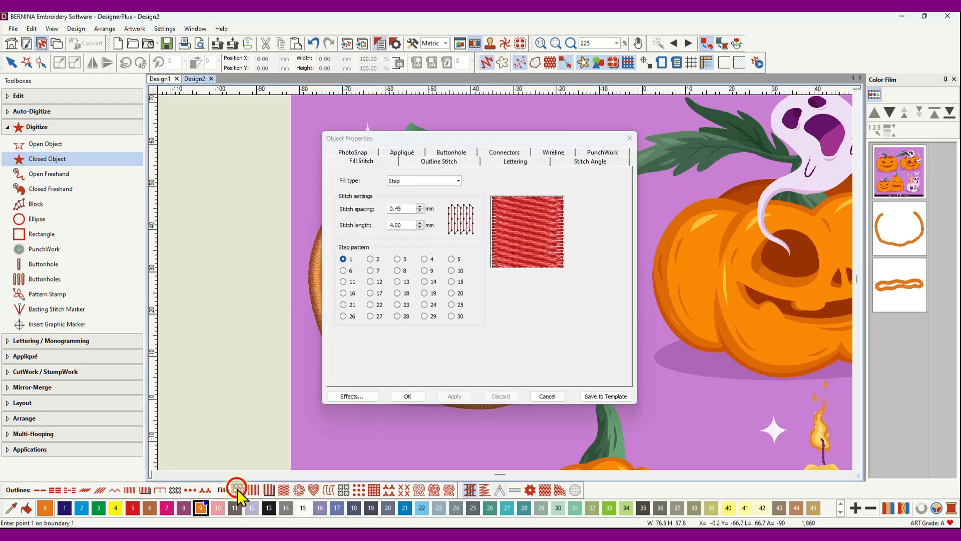
pyautogui.doubleClick(409, 209)
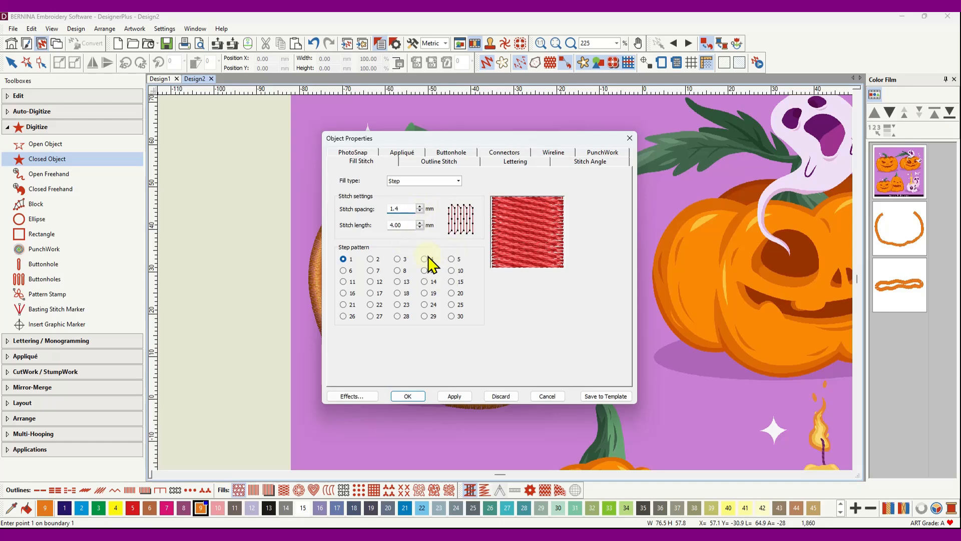
pyautogui.click(449, 397)
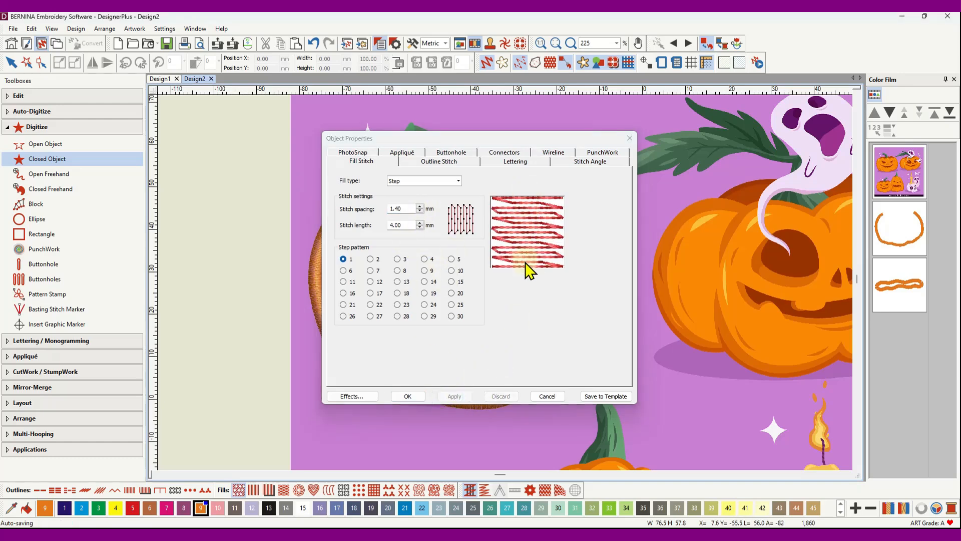
# Step: Turn off Underlay 1 in the fill effects for the new closed object
pyautogui.click(356, 396)
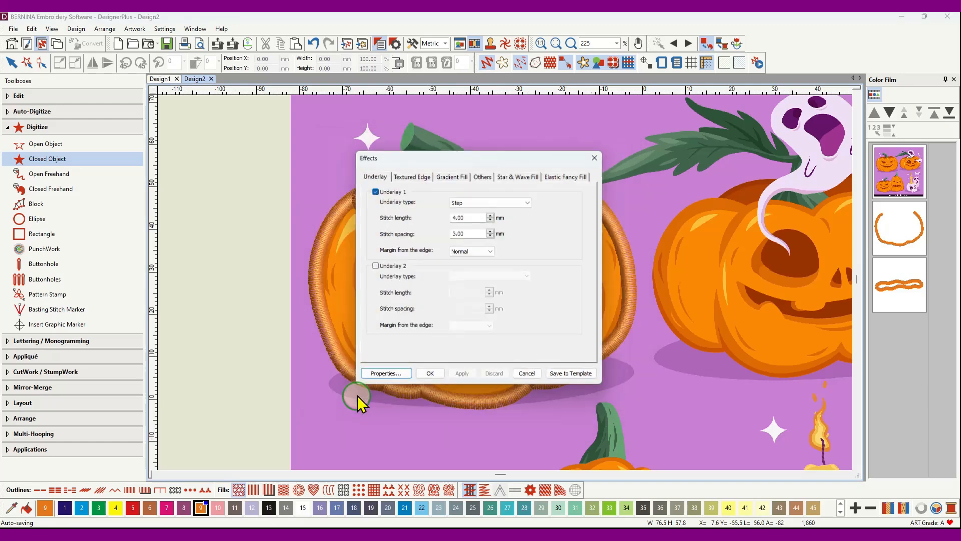
pyautogui.click(376, 194)
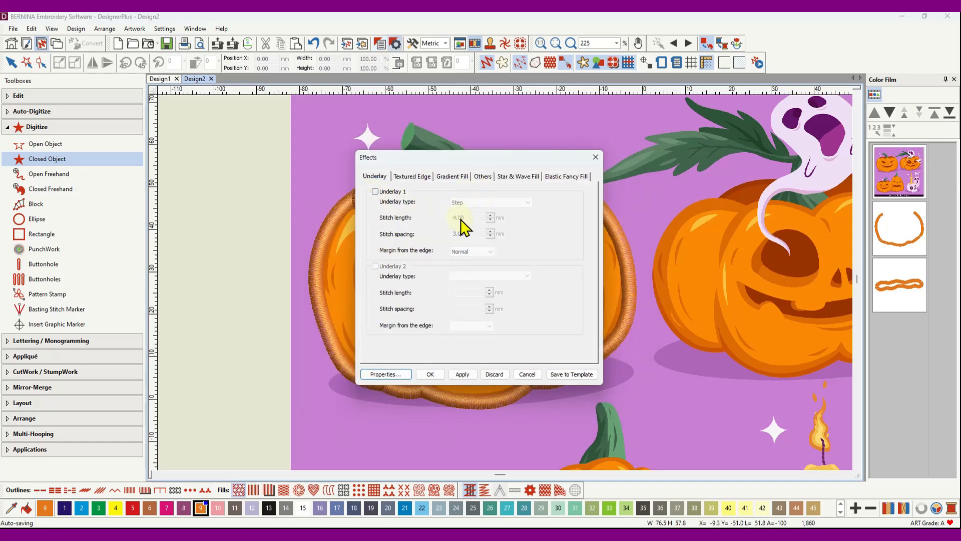
pyautogui.click(430, 374)
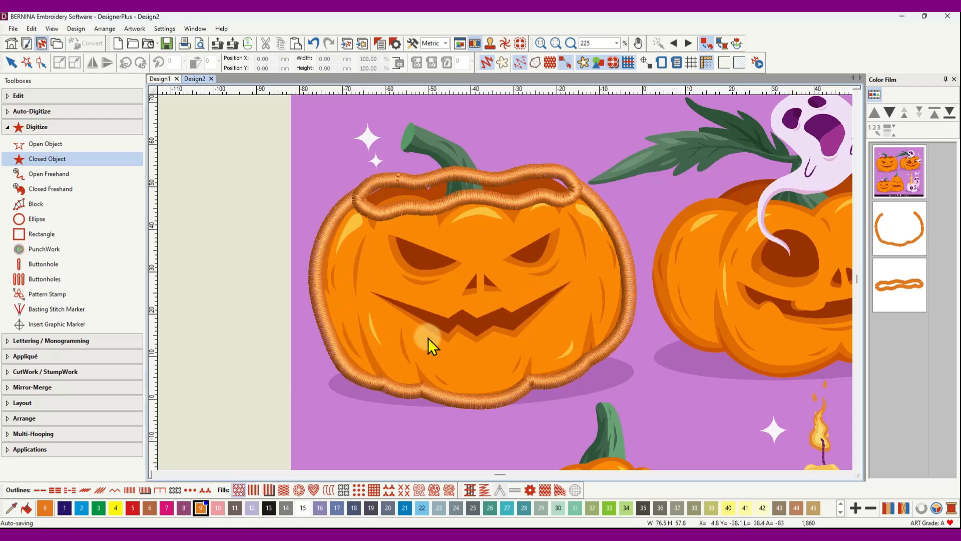
# Step: Begin the closed shading shape at the pumpkin's upper left, placing boundary points down along the left body outline
pyautogui.click(332, 223)
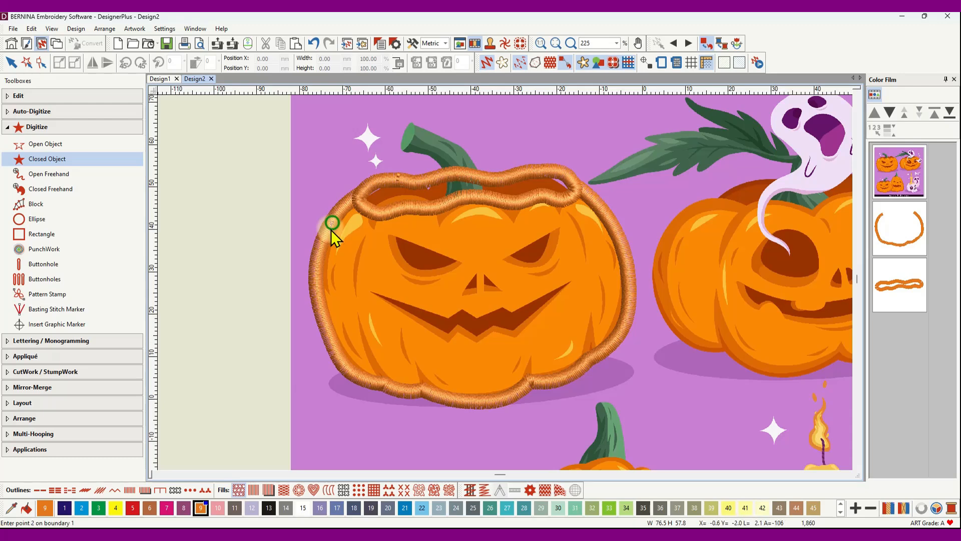
pyautogui.scroll(5, 322, 255)
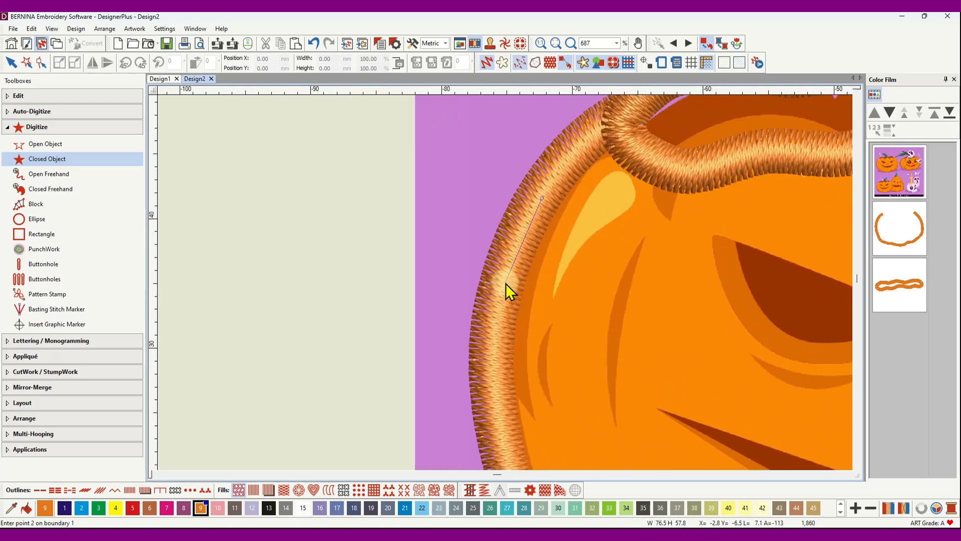
pyautogui.click(518, 277)
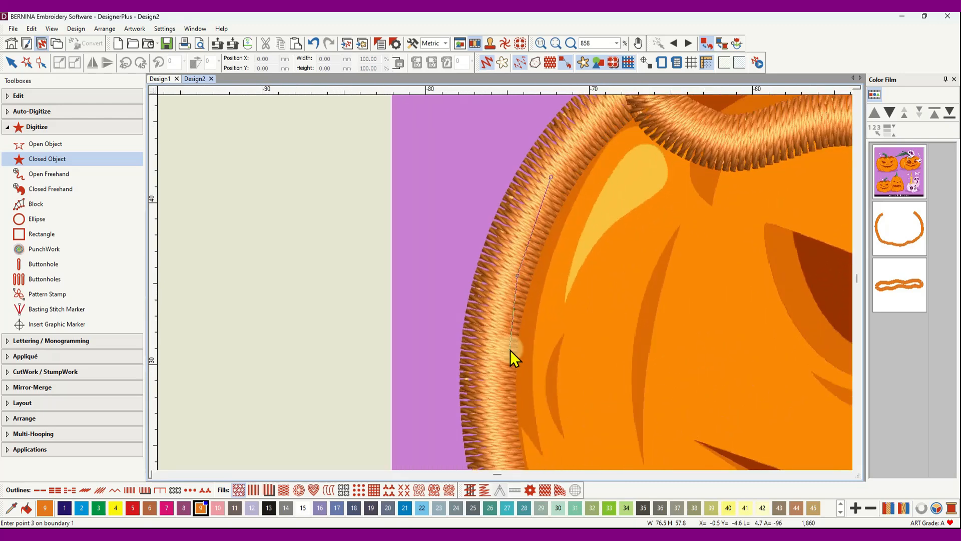
pyautogui.click(501, 400)
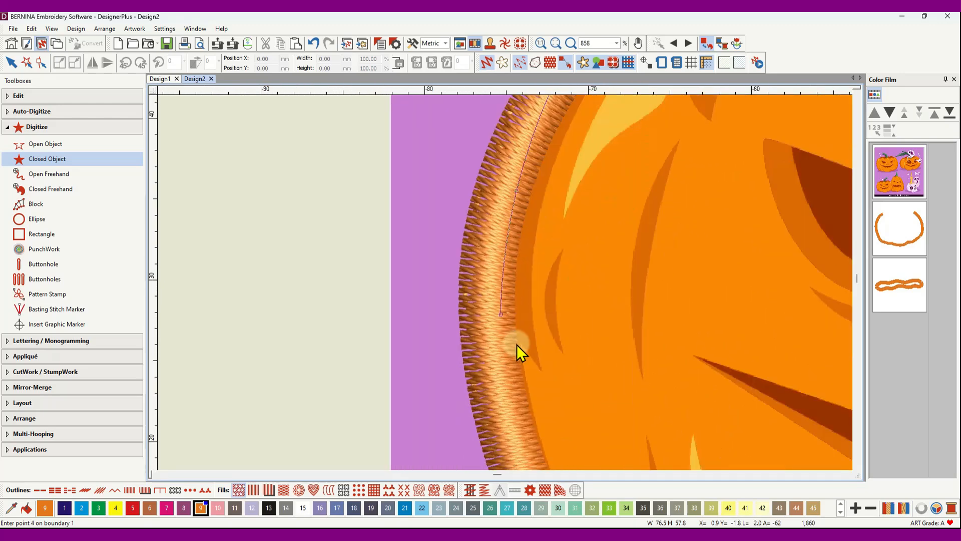
pyautogui.click(511, 395)
pyautogui.click(522, 441)
pyautogui.scroll(-2, 532, 410)
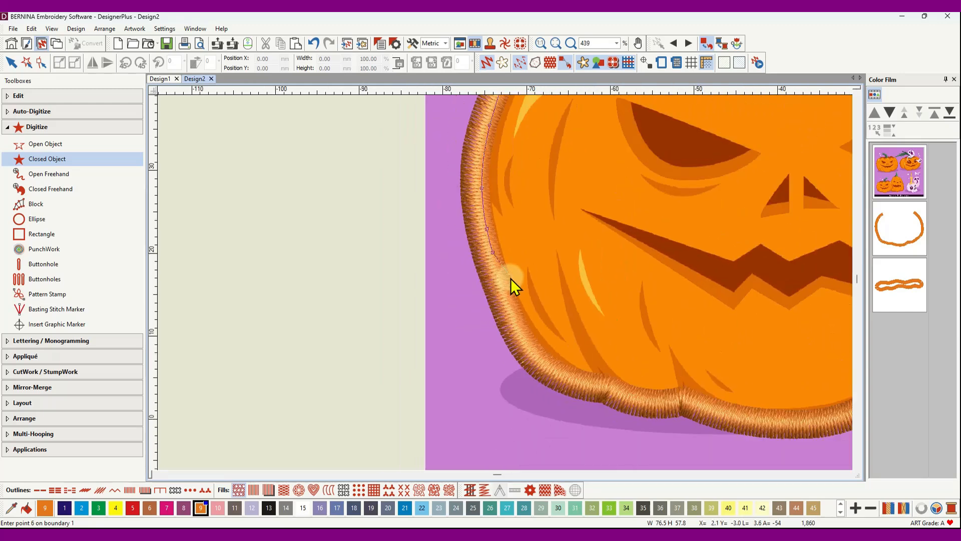
# Step: Continue the shading boundary around the lower-left body outline, turn past the first bottom notch, and follow the inner crease upward
pyautogui.click(521, 324)
pyautogui.click(551, 368)
pyautogui.click(588, 383)
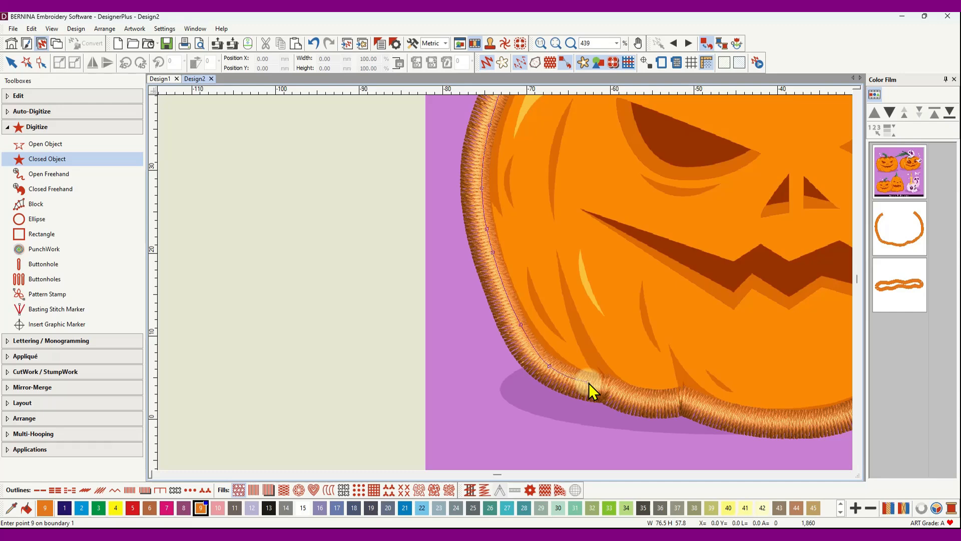
pyautogui.click(635, 392)
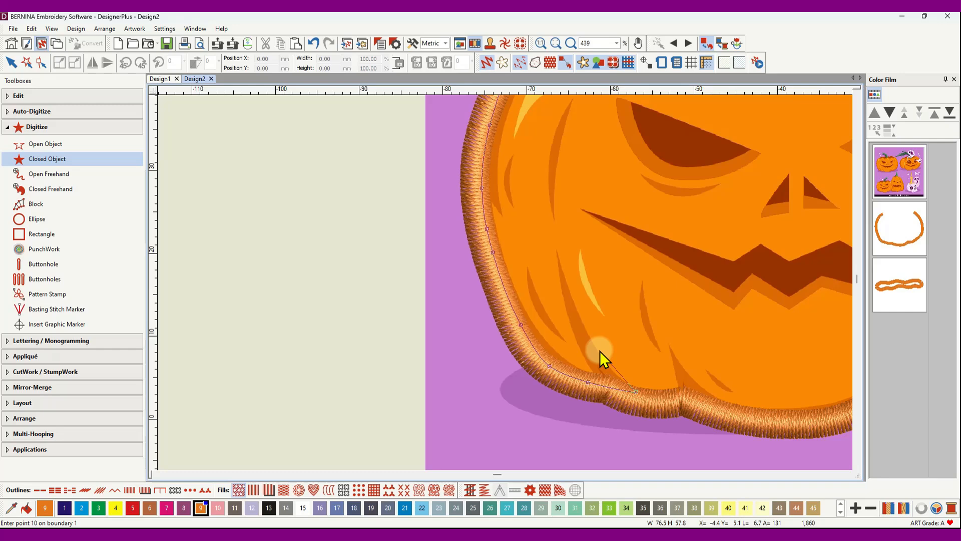
pyautogui.click(576, 291)
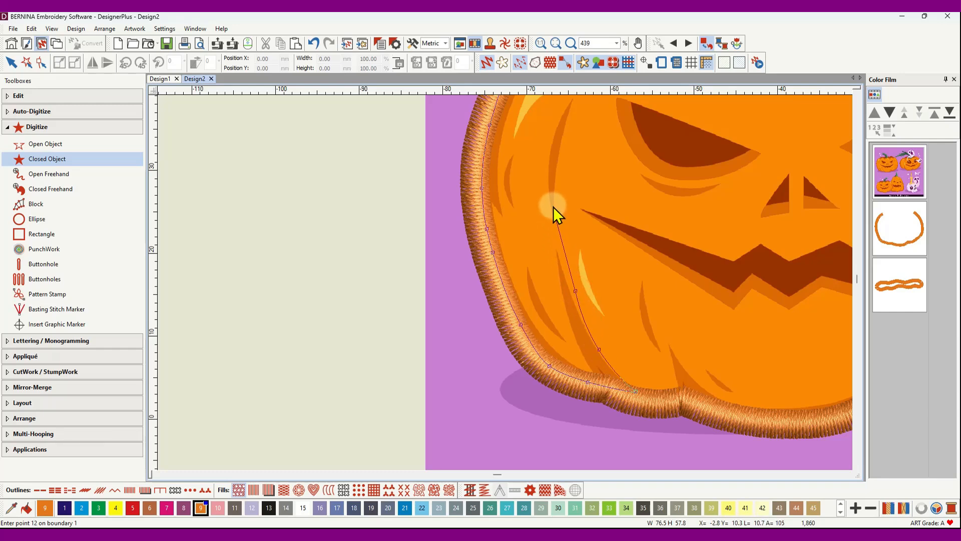
pyautogui.scroll(-2, 554, 206)
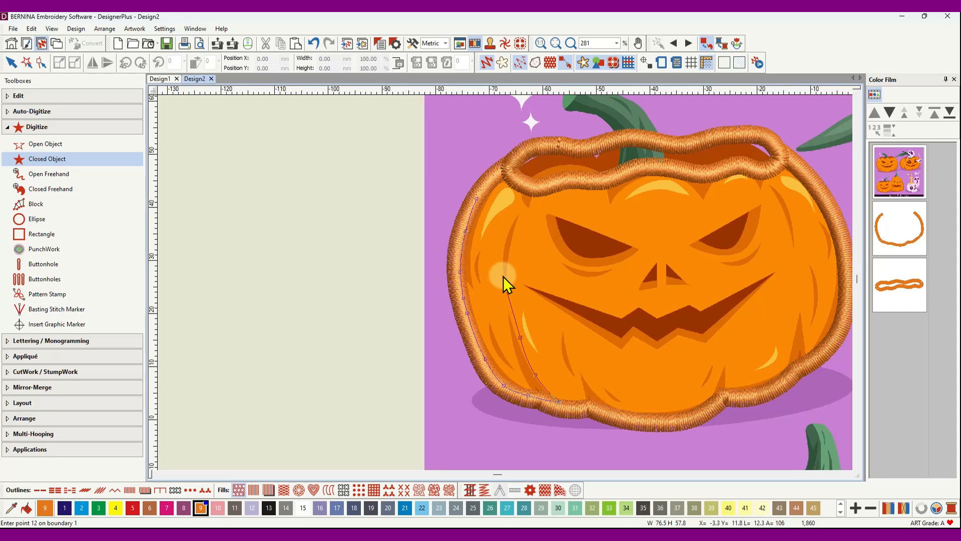
pyautogui.click(506, 271)
pyautogui.click(495, 293)
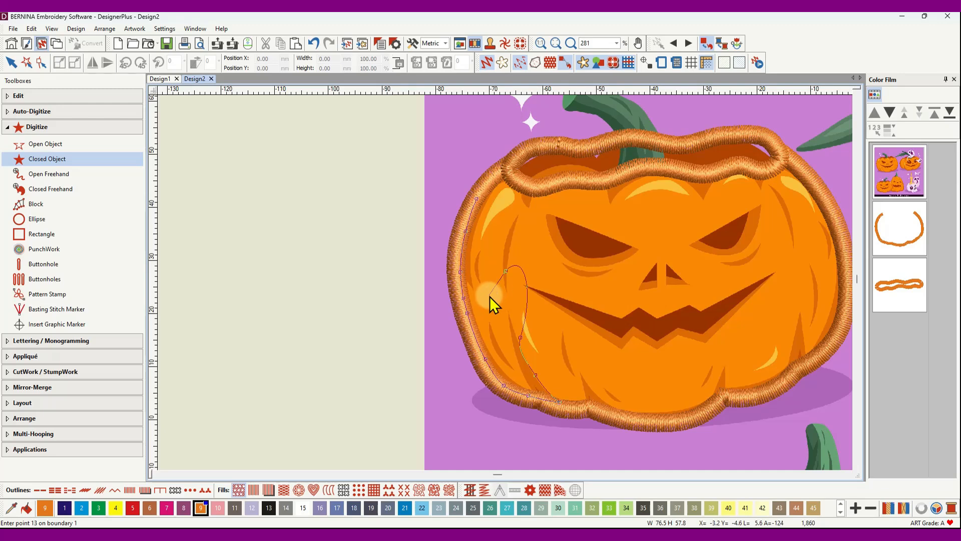
pyautogui.press('BackSpace')
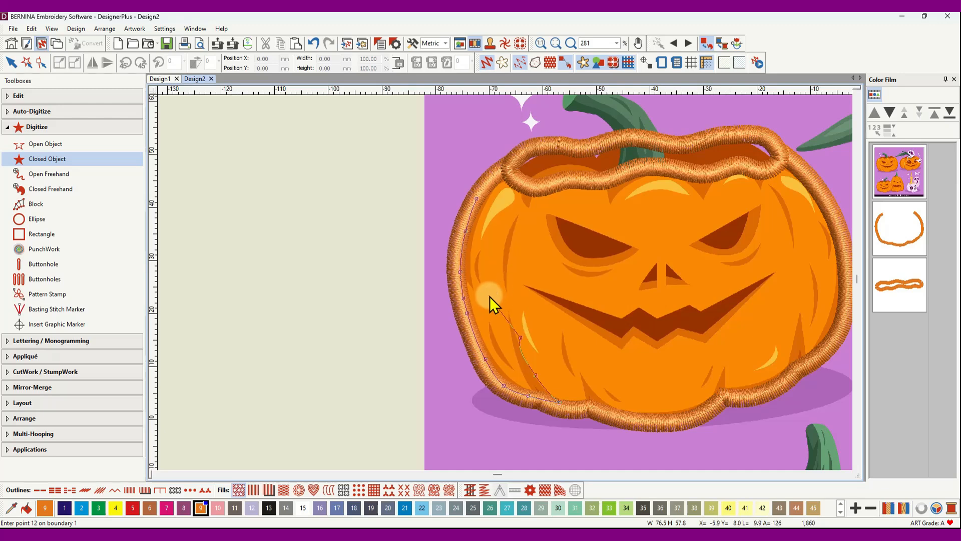
# Step: Place the boundary's corner at the top of the inner crease and remove the misplaced points drawn beyond it
pyautogui.click(508, 261)
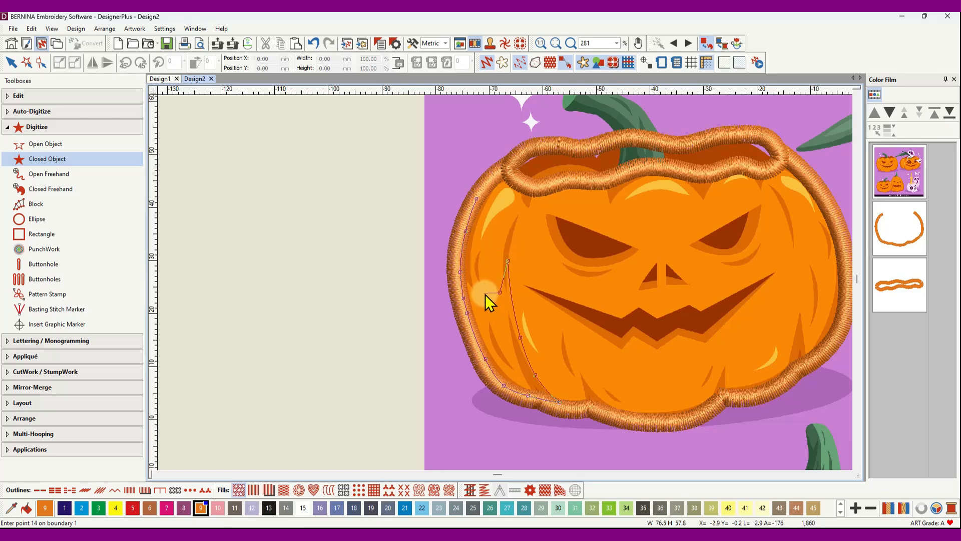
pyautogui.click(474, 247)
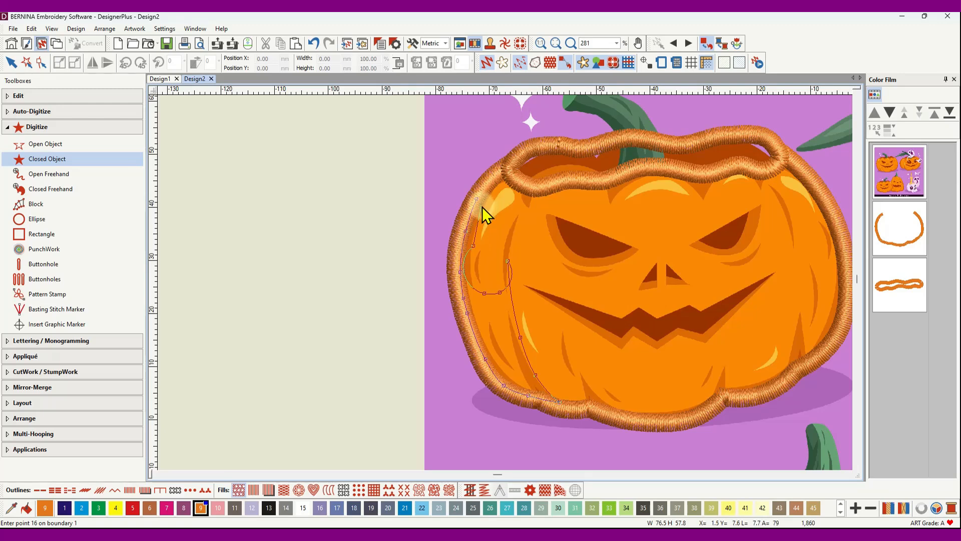
pyautogui.press('BackSpace')
pyautogui.press('BackSpace')
pyautogui.press('BackSpace')
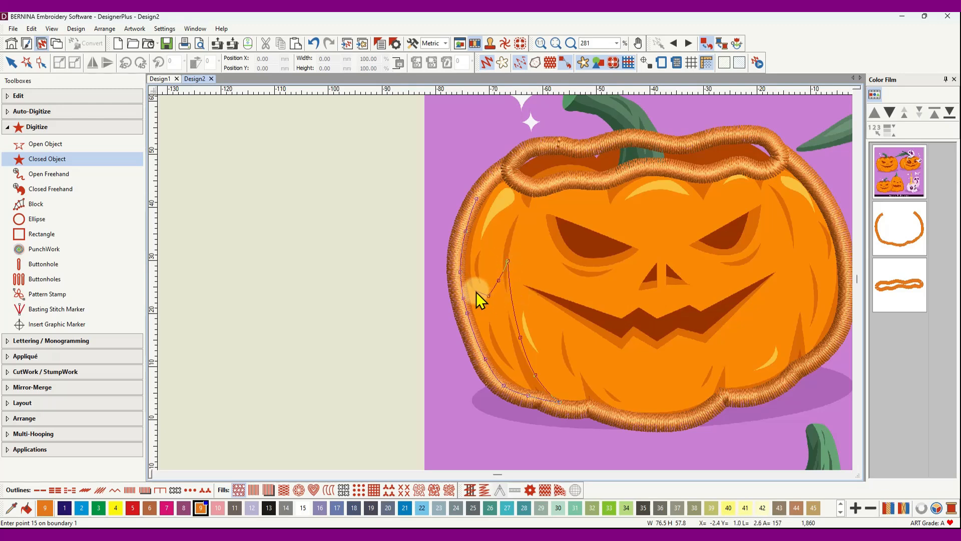
# Step: Curve the shading boundary through the dip beside the crease and up to its upper-left start, then complete the shape
pyautogui.rightClick(476, 267)
pyautogui.press('BackSpace')
pyautogui.click(478, 250)
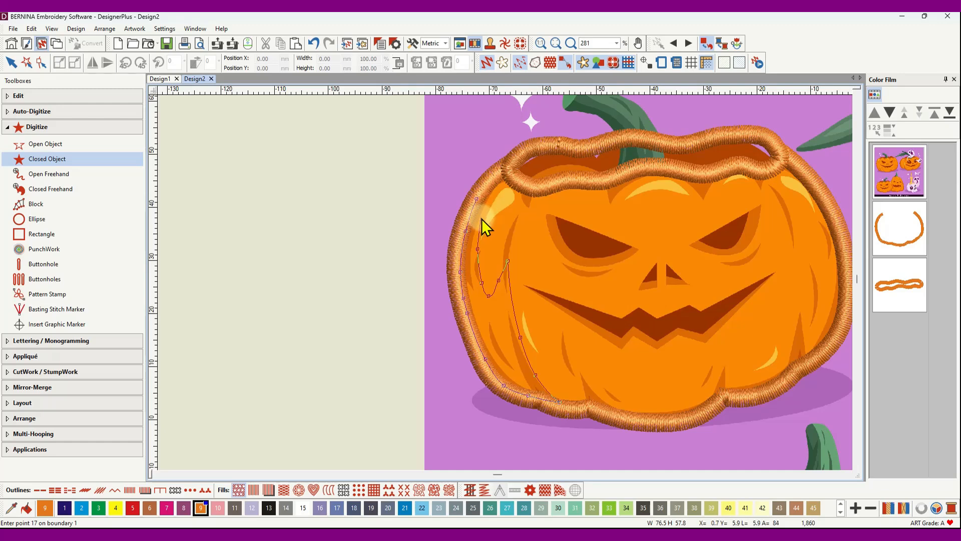
pyautogui.click(478, 204)
pyautogui.press('Return')
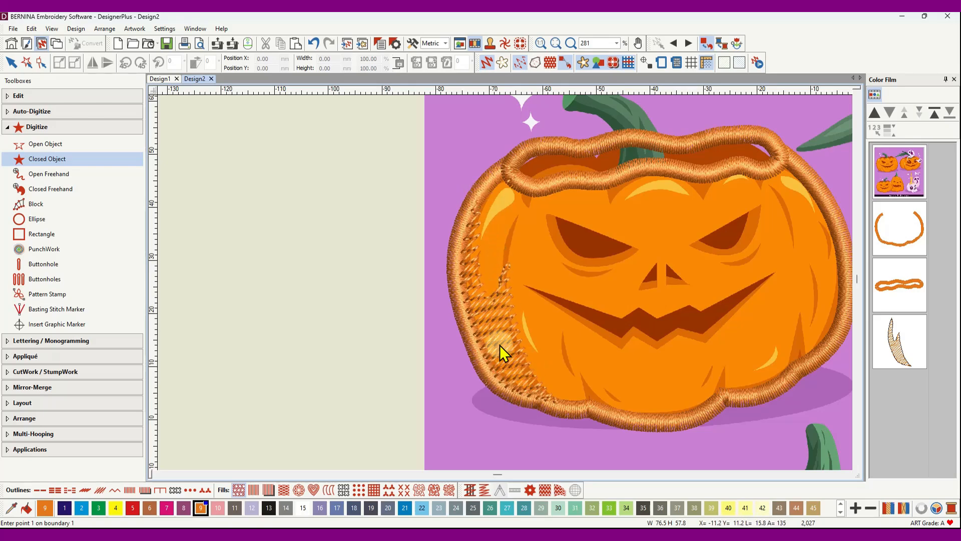
# Step: Reshape the shading object's stitch angle so the rows run steeply down toward its lower-right tip
pyautogui.scroll(-3, 505, 283)
pyautogui.scroll(6, 506, 283)
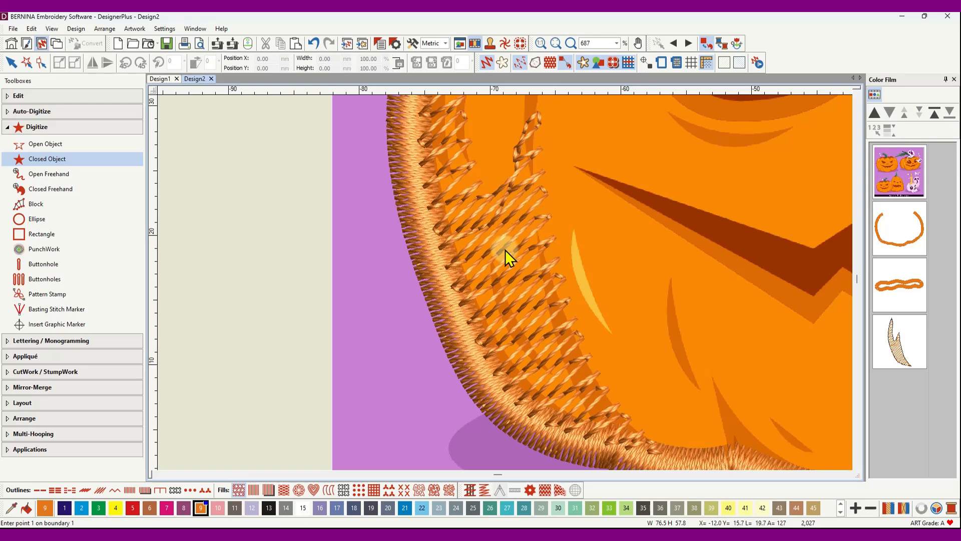
pyautogui.scroll(-3, 506, 250)
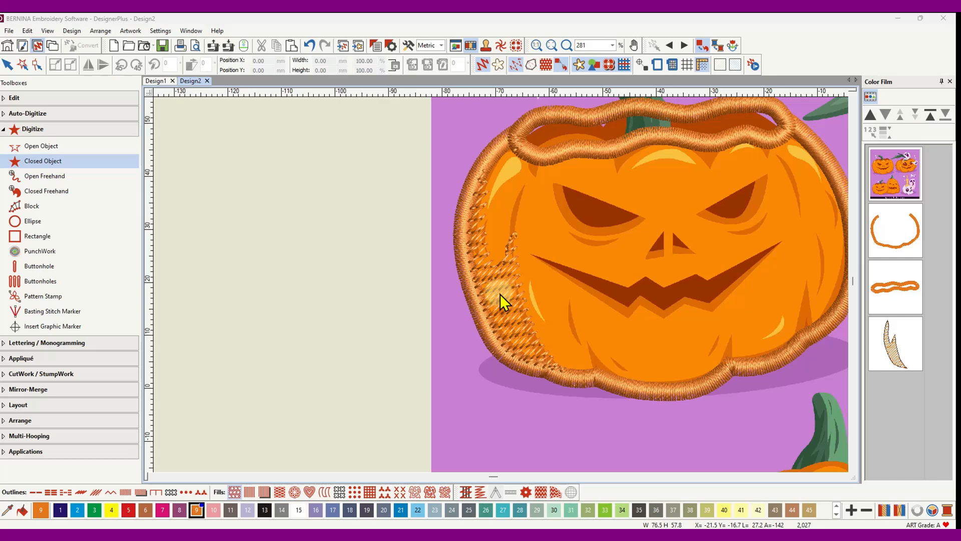
pyautogui.click(894, 343)
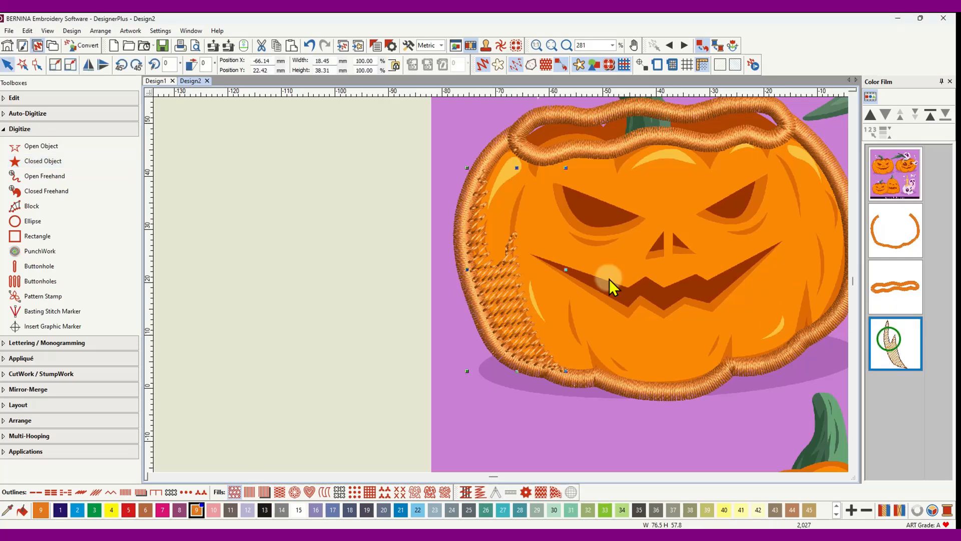
pyautogui.click(37, 64)
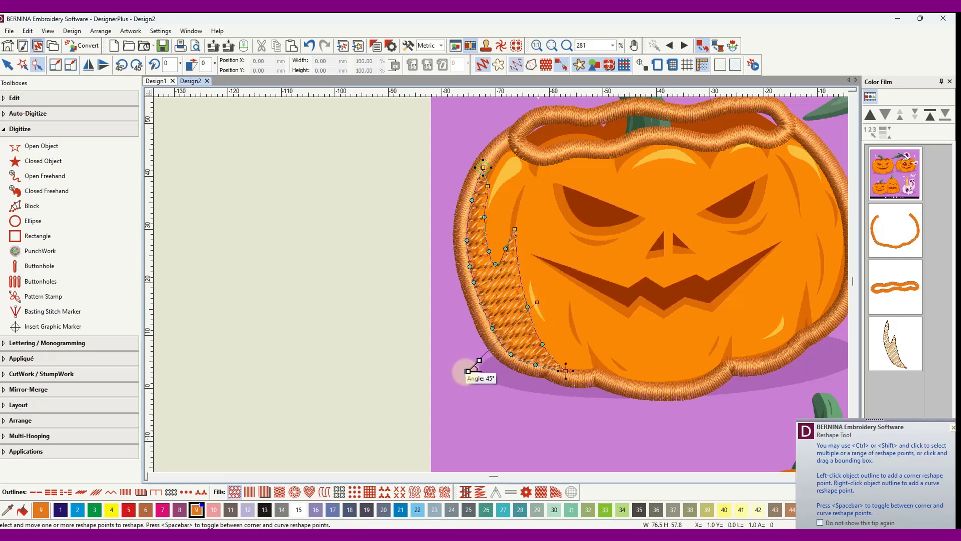
pyautogui.moveTo(595, 436); pyautogui.dragTo(606, 433)
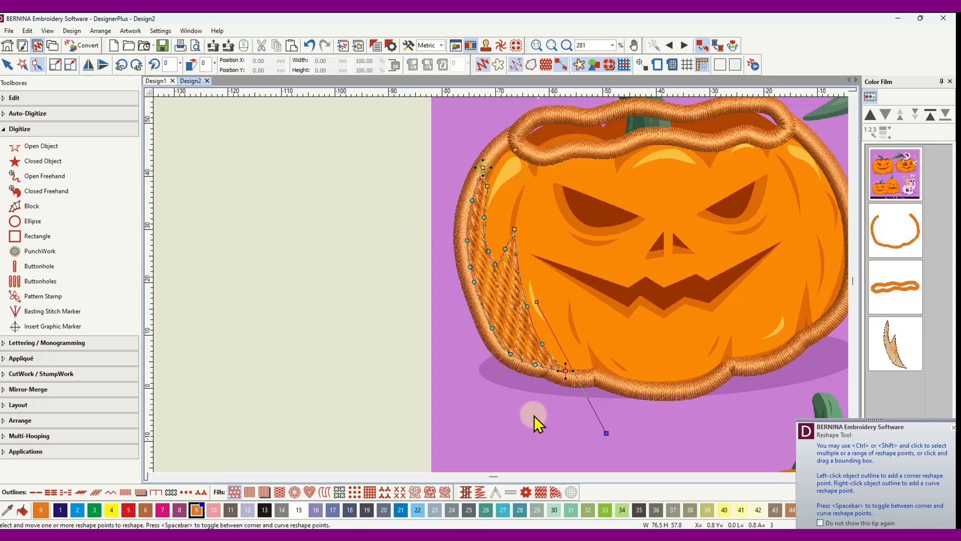
# Step: Hide the background artwork and turn on Travel on edges in the shading object's fill effects
pyautogui.click(581, 65)
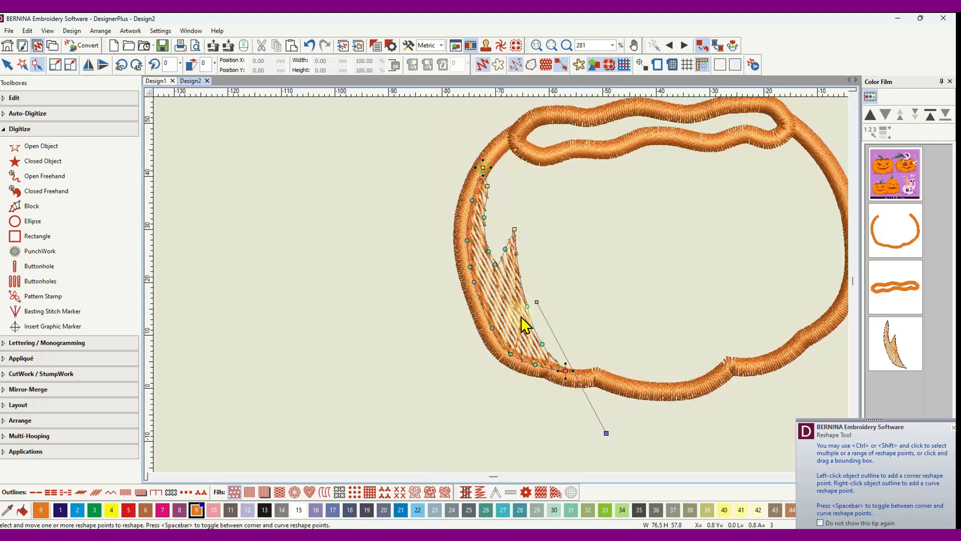
pyautogui.scroll(3, 506, 294)
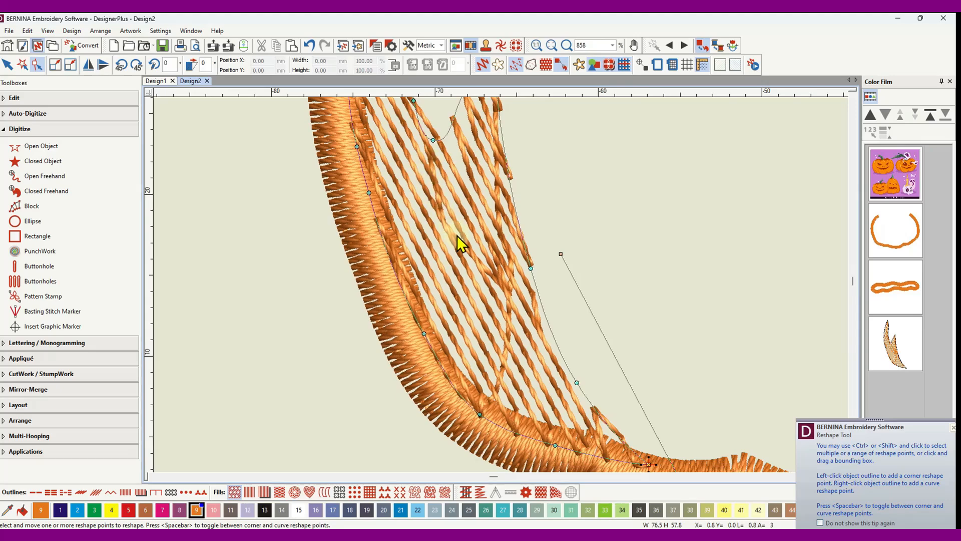
pyautogui.scroll(-4, 501, 286)
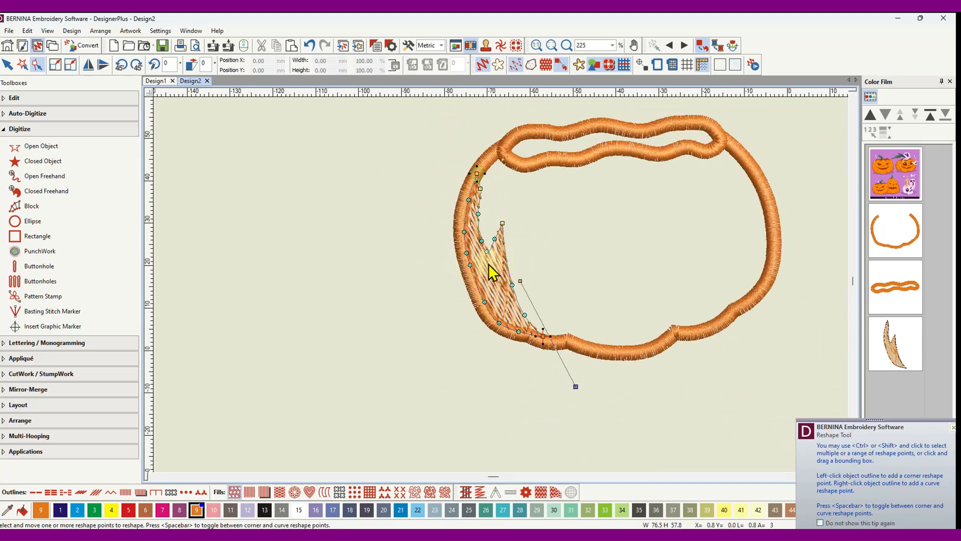
pyautogui.click(7, 65)
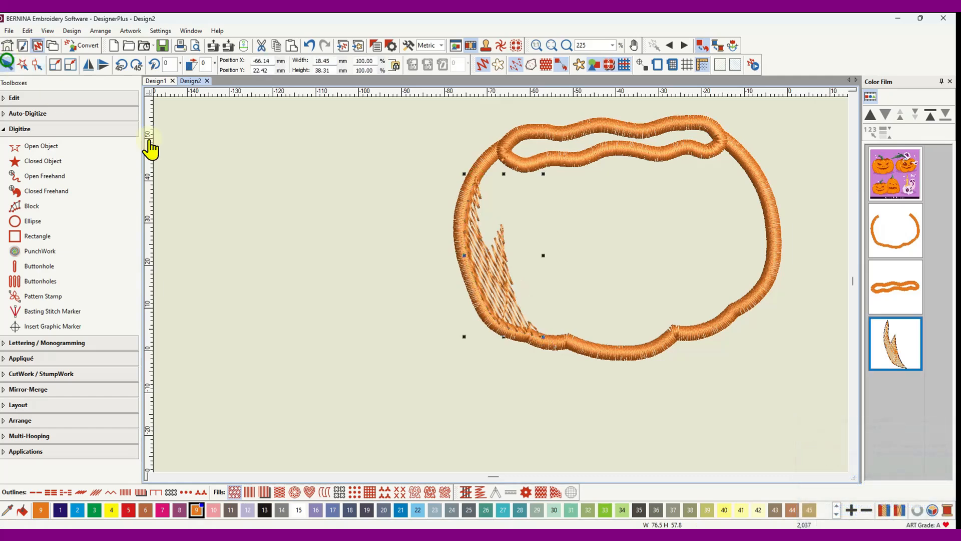
pyautogui.rightClick(490, 276)
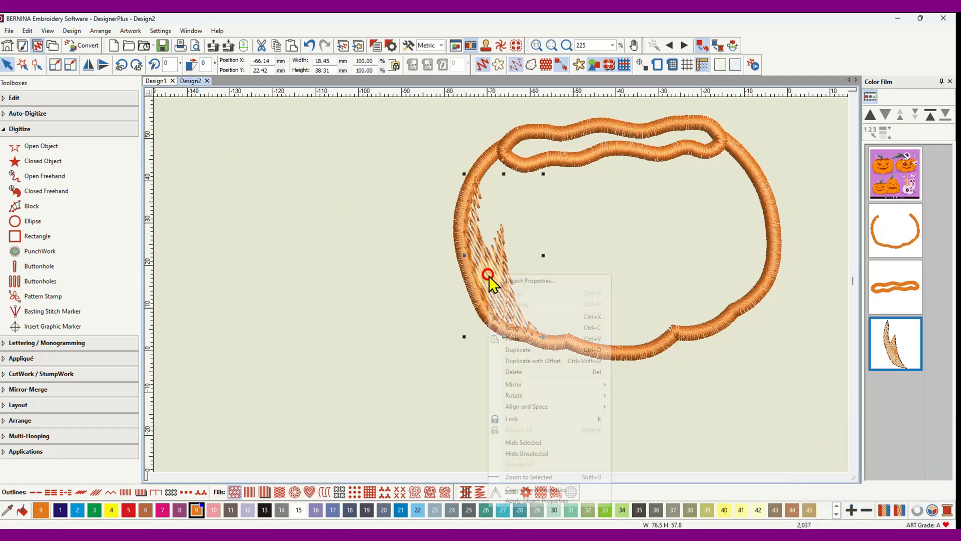
pyautogui.click(515, 279)
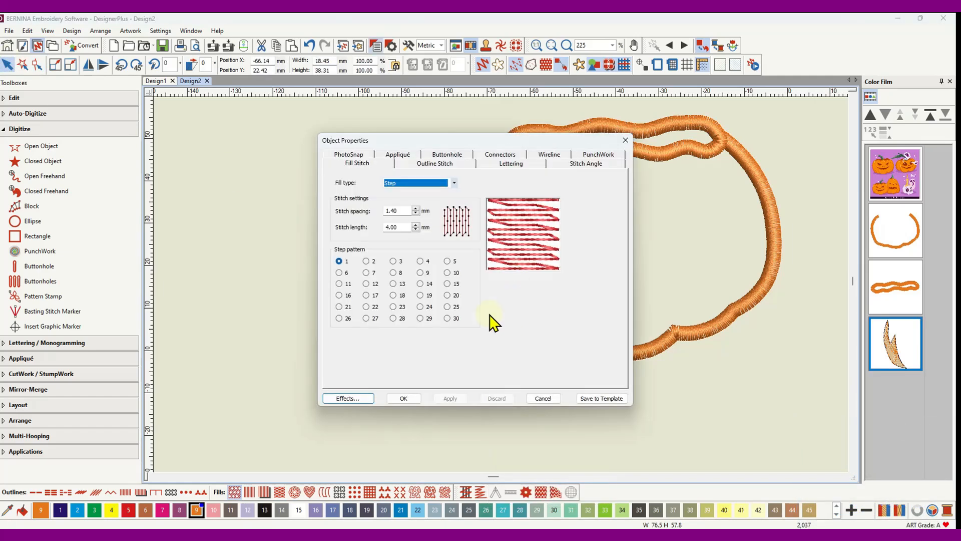
pyautogui.click(360, 399)
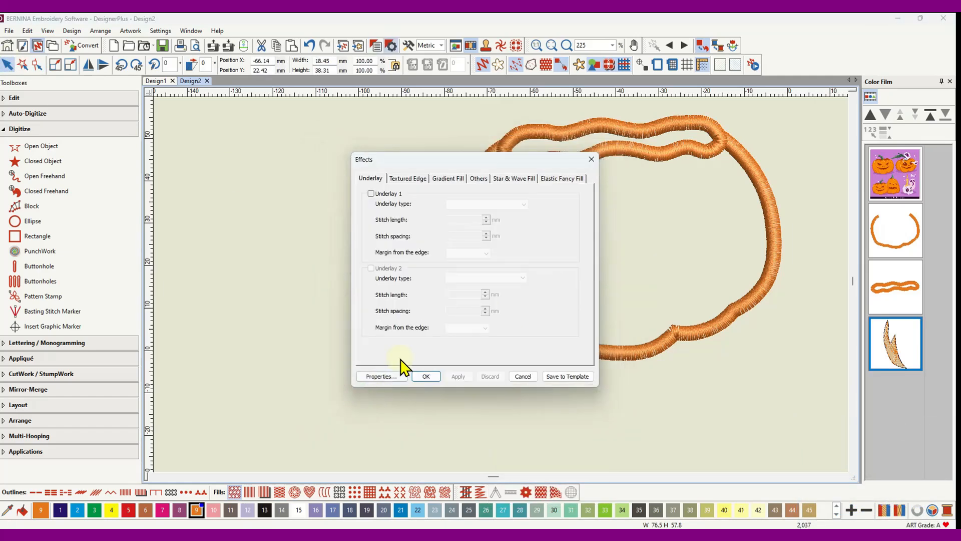
pyautogui.click(472, 179)
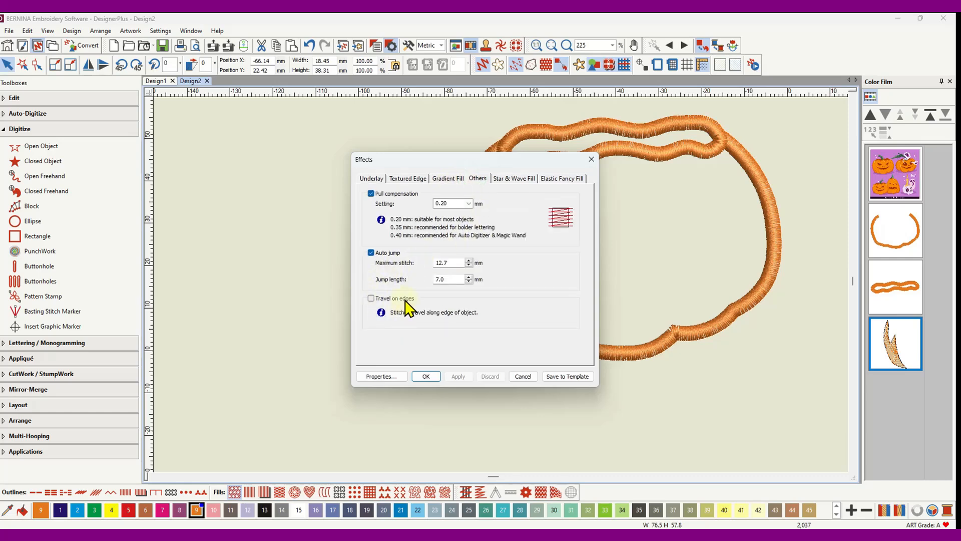
pyautogui.click(371, 298)
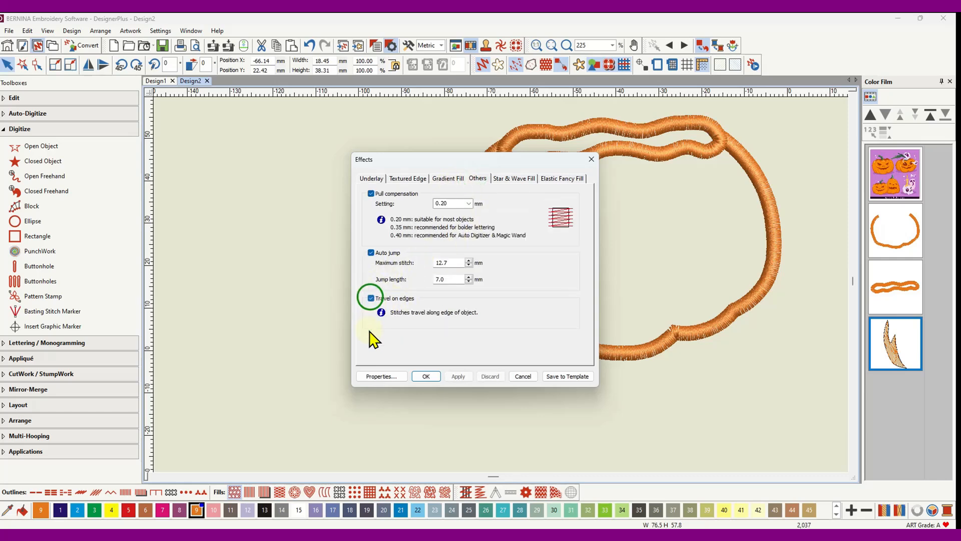
pyautogui.click(457, 377)
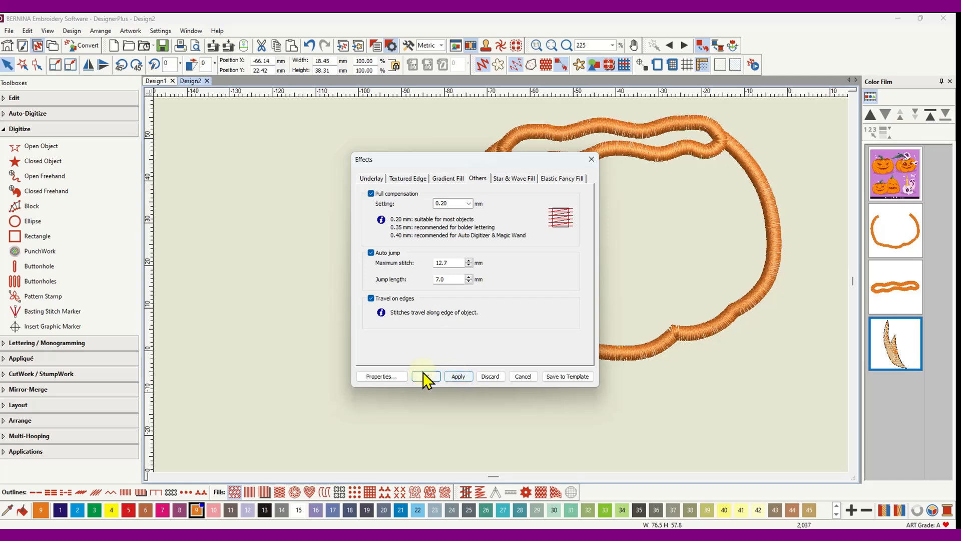
pyautogui.click(425, 376)
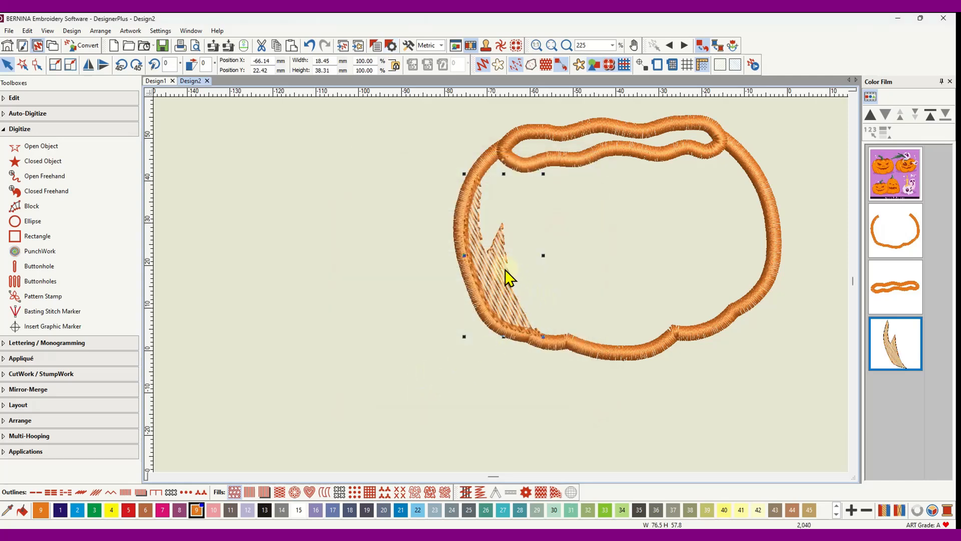
# Step: Apply the wave fill effect to the selected shading object
pyautogui.scroll(5, 505, 280)
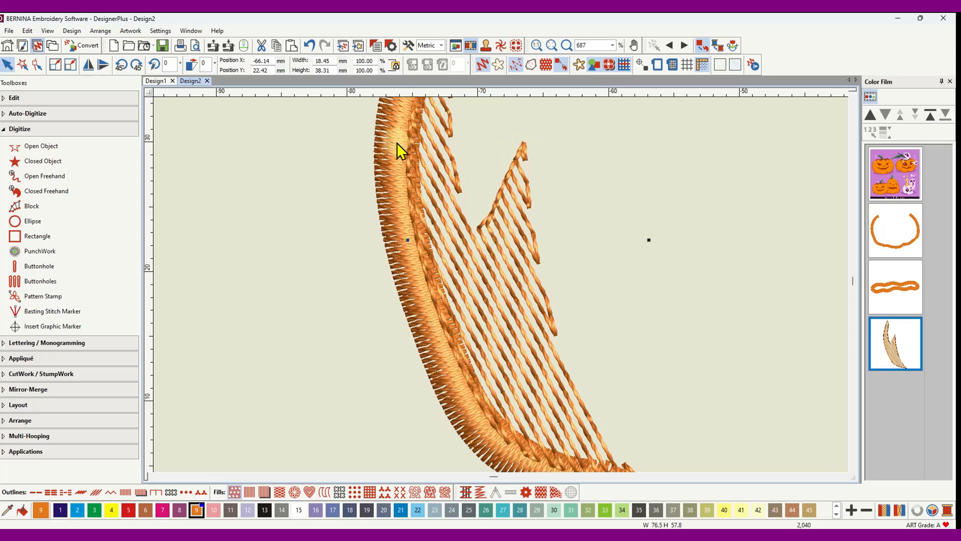
pyautogui.scroll(-1, 414, 127)
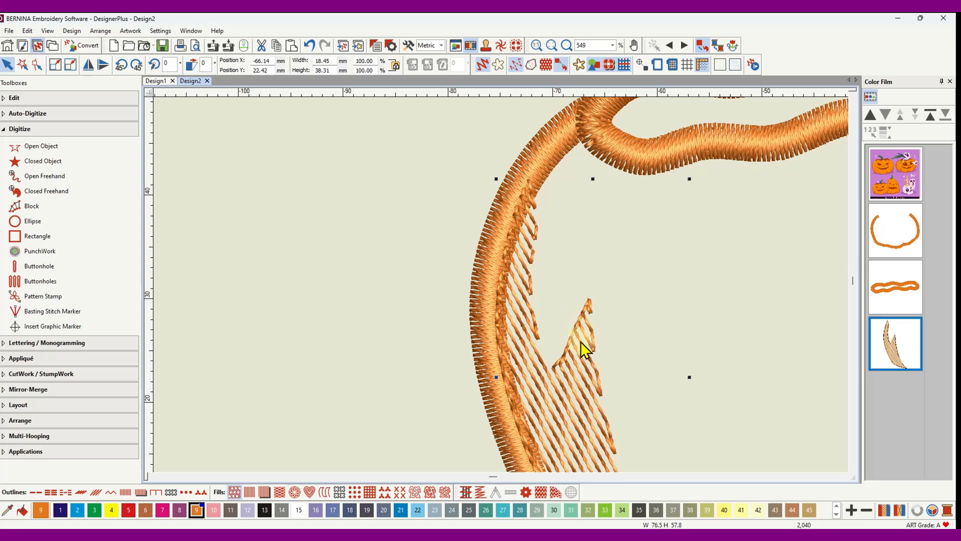
pyautogui.scroll(-1, 580, 342)
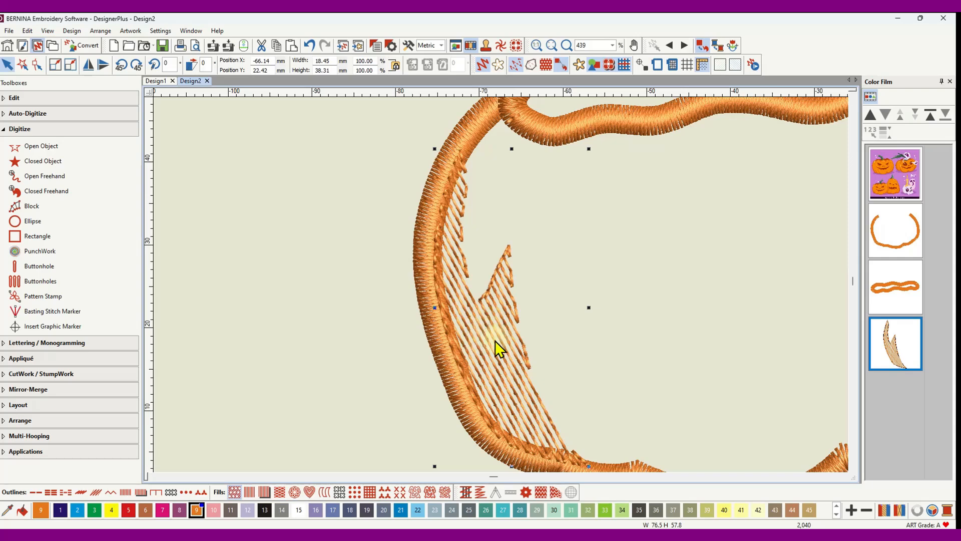
pyautogui.click(541, 493)
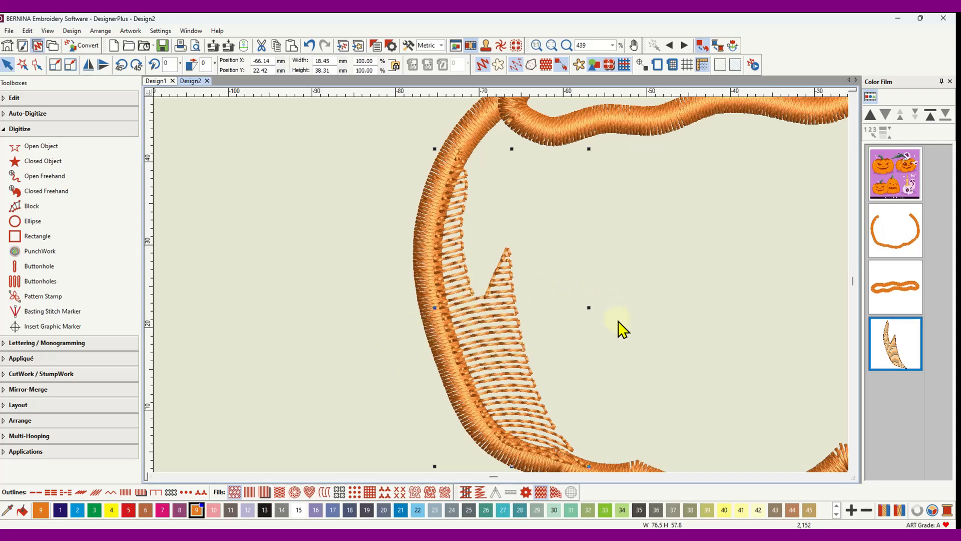
# Step: Reshape the wave guide line from above the crease tip to the shape's lower-right point so stitches curve lengthwise
pyautogui.click(36, 65)
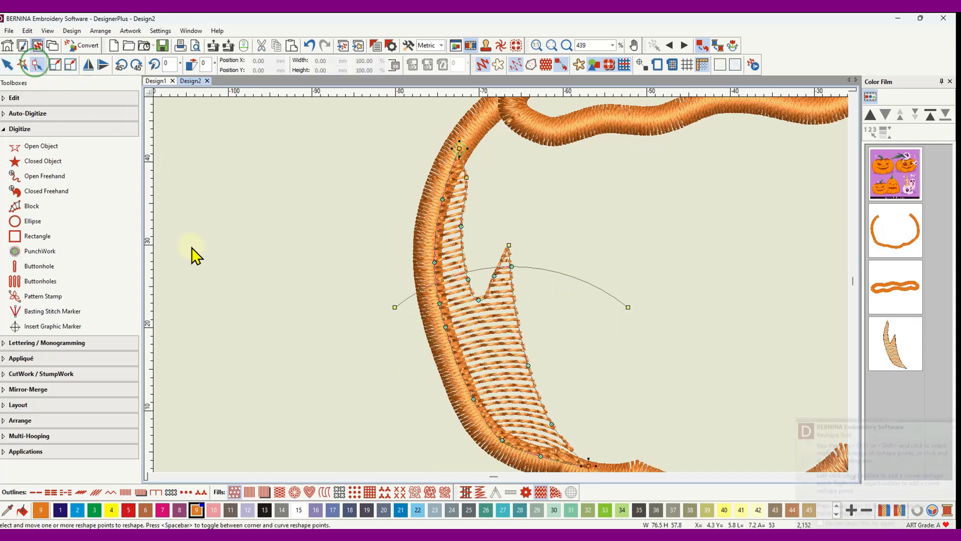
pyautogui.moveTo(399, 307); pyautogui.dragTo(540, 398)
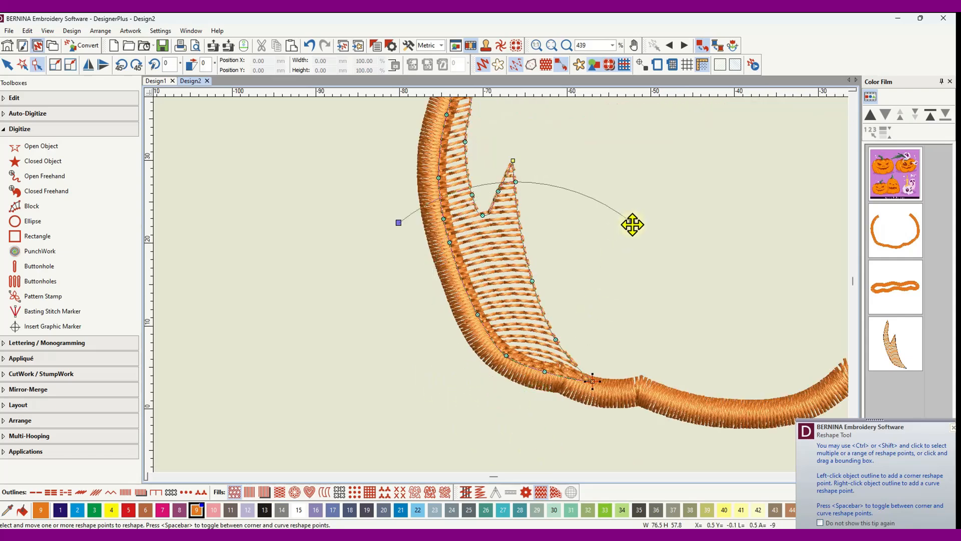
pyautogui.moveTo(633, 222); pyautogui.dragTo(576, 141)
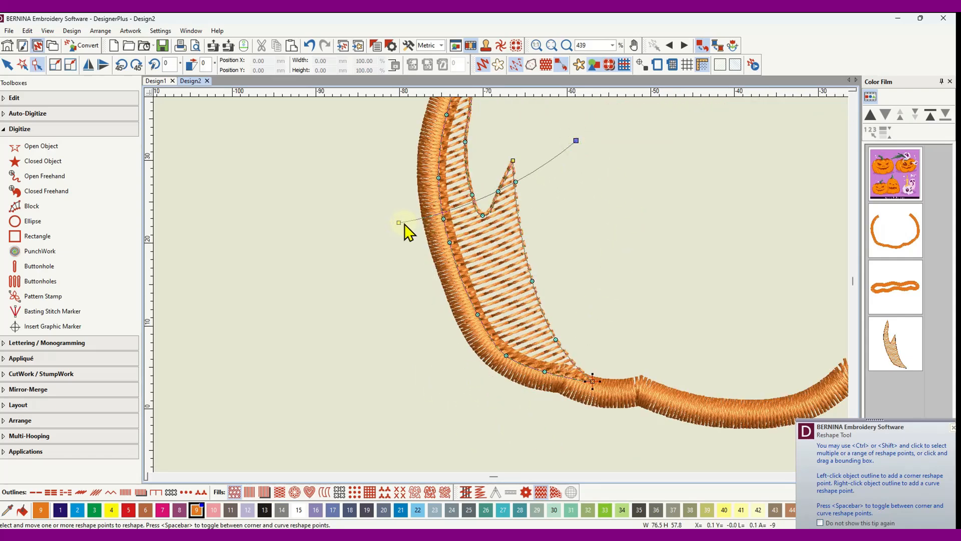
pyautogui.moveTo(397, 218); pyautogui.dragTo(481, 370)
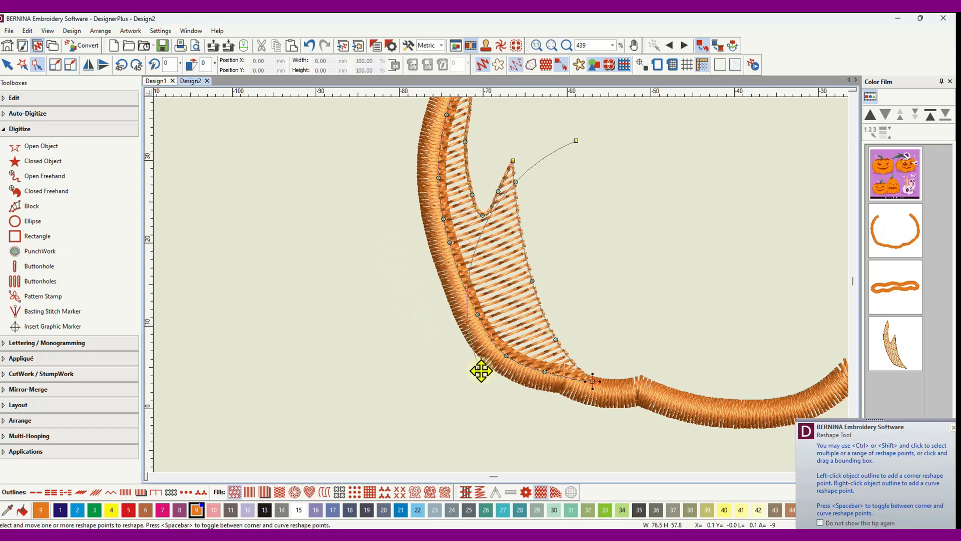
pyautogui.moveTo(576, 140); pyautogui.dragTo(517, 193)
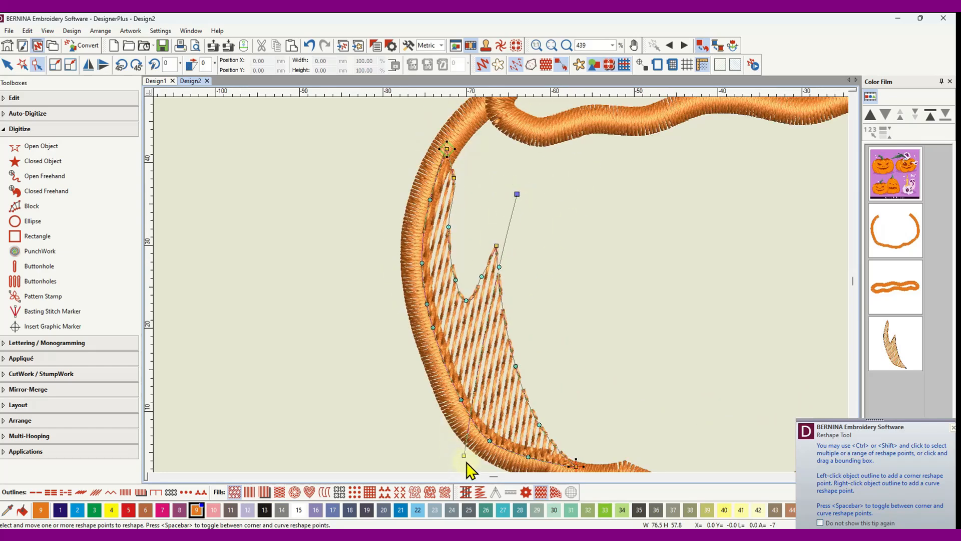
pyautogui.moveTo(465, 454); pyautogui.dragTo(580, 395)
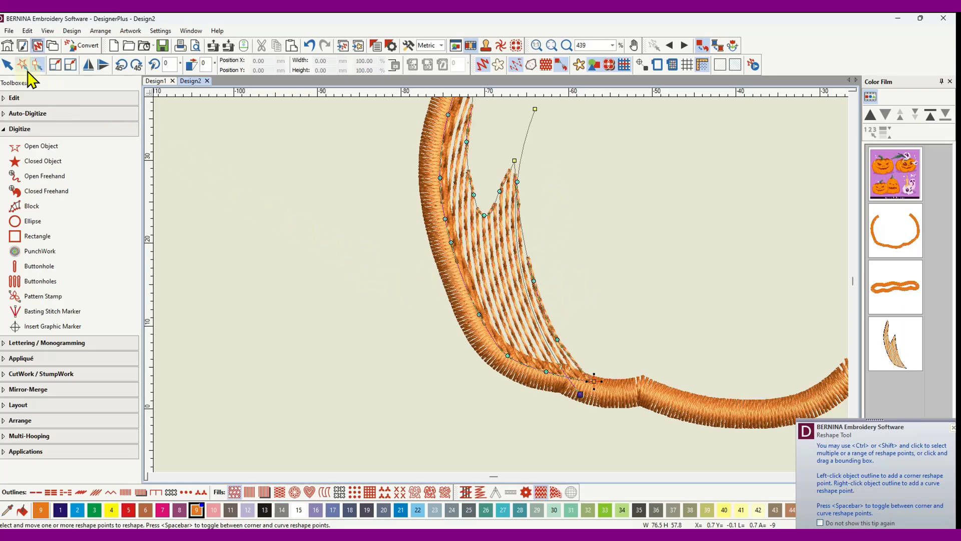
pyautogui.click(6, 65)
pyautogui.scroll(-1, 323, 239)
pyautogui.scroll(-1, 502, 286)
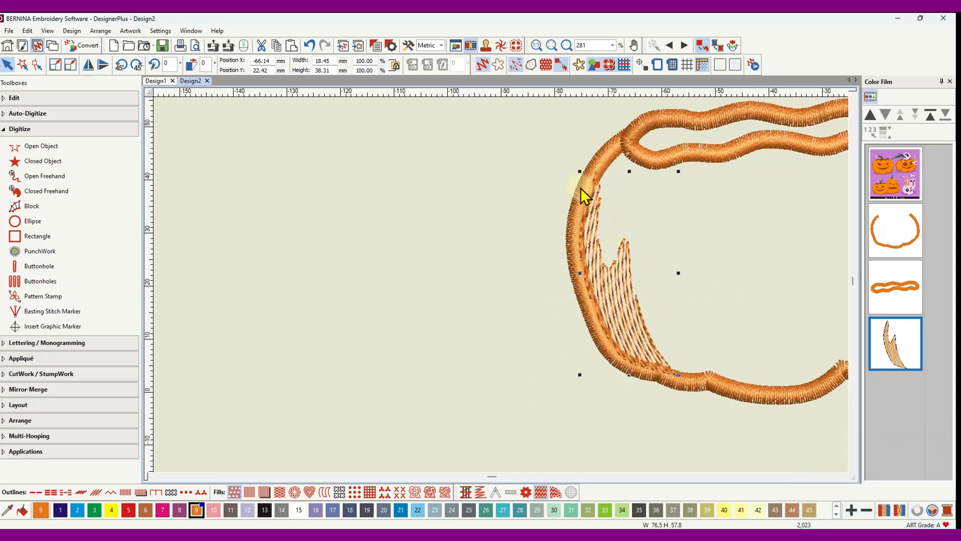
# Step: Show the background artwork again and turn on Travel on edges in the effects for a new closed step-fill object
pyautogui.click(578, 64)
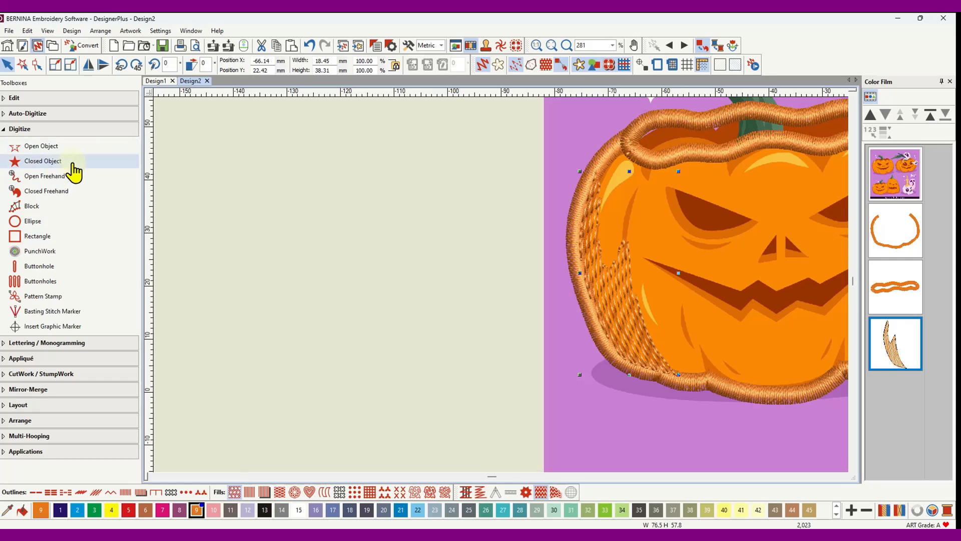
pyautogui.click(40, 163)
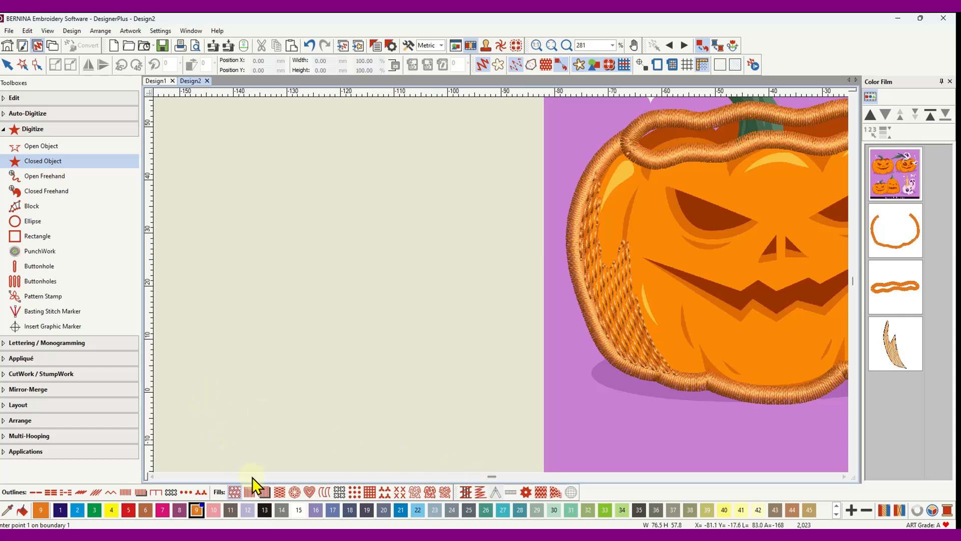
pyautogui.rightClick(233, 492)
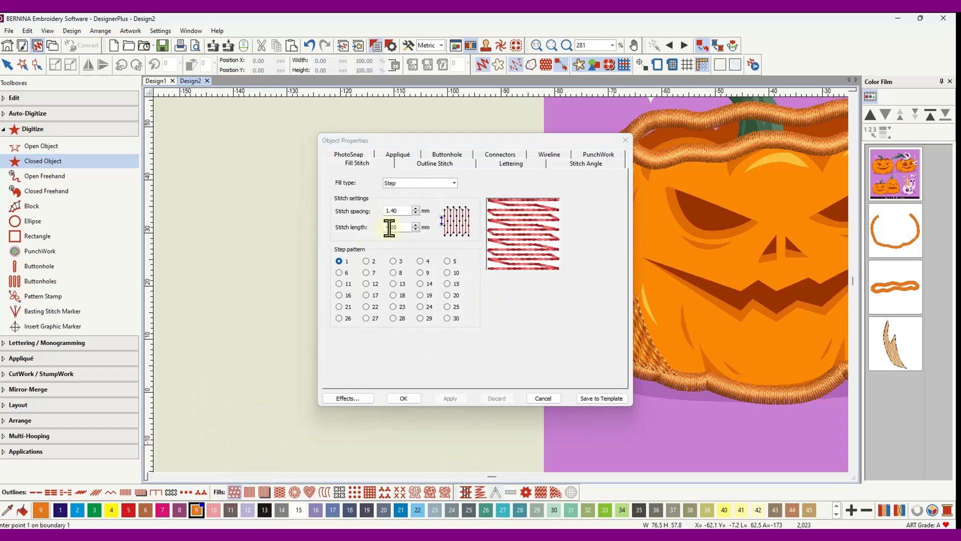
pyautogui.click(350, 397)
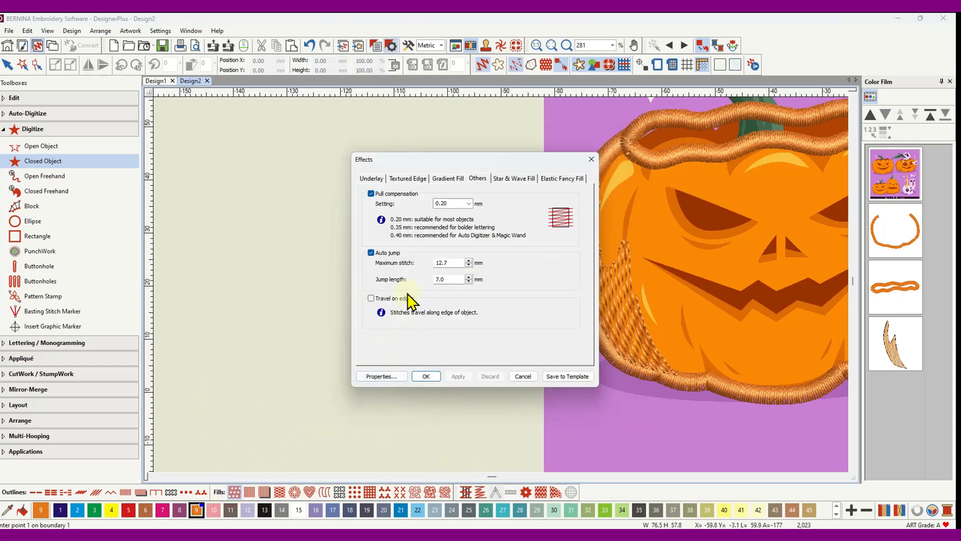
pyautogui.click(371, 298)
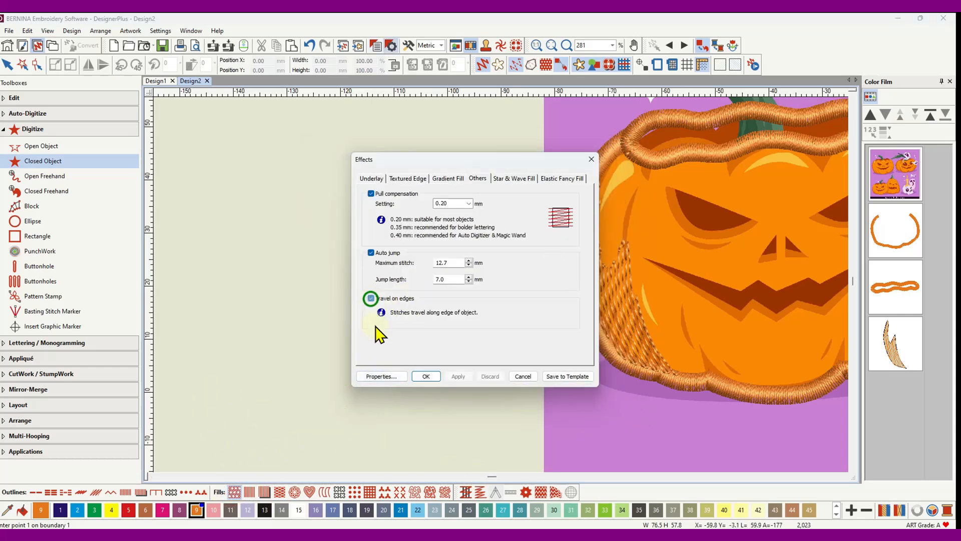
pyautogui.click(436, 376)
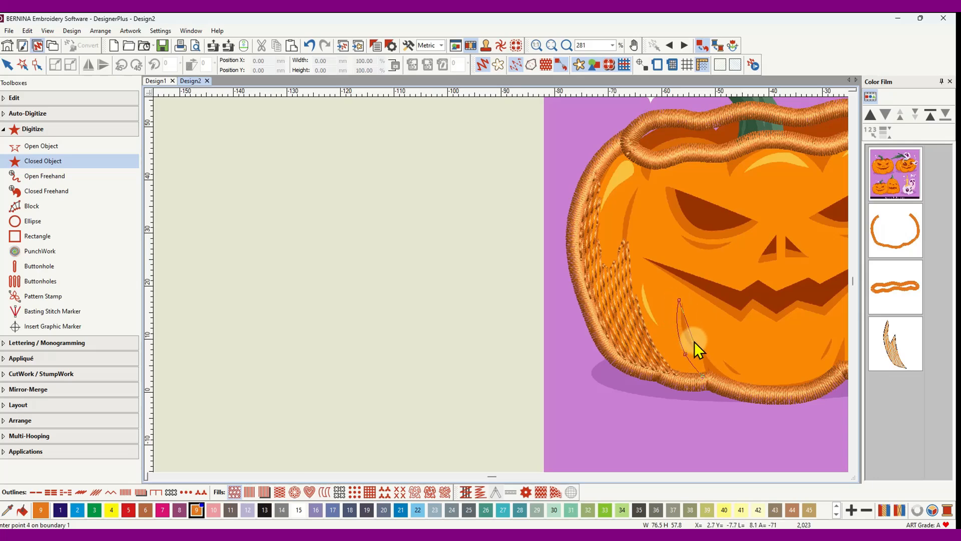
# Step: Digitize a narrow curved shading shape over the short crease at the pumpkin's lower left, ending on the body outline
pyautogui.click(717, 367)
pyautogui.press('Return')
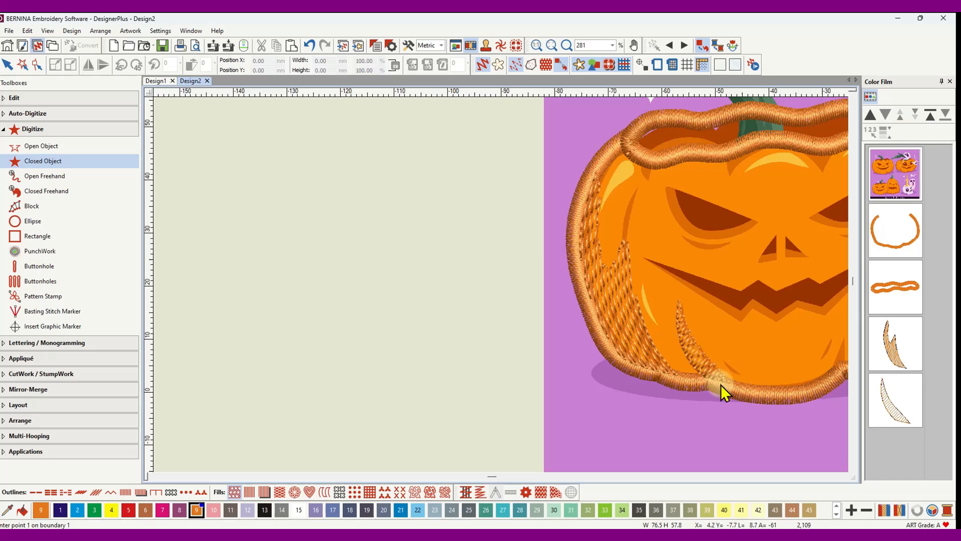
pyautogui.scroll(-3, 722, 360)
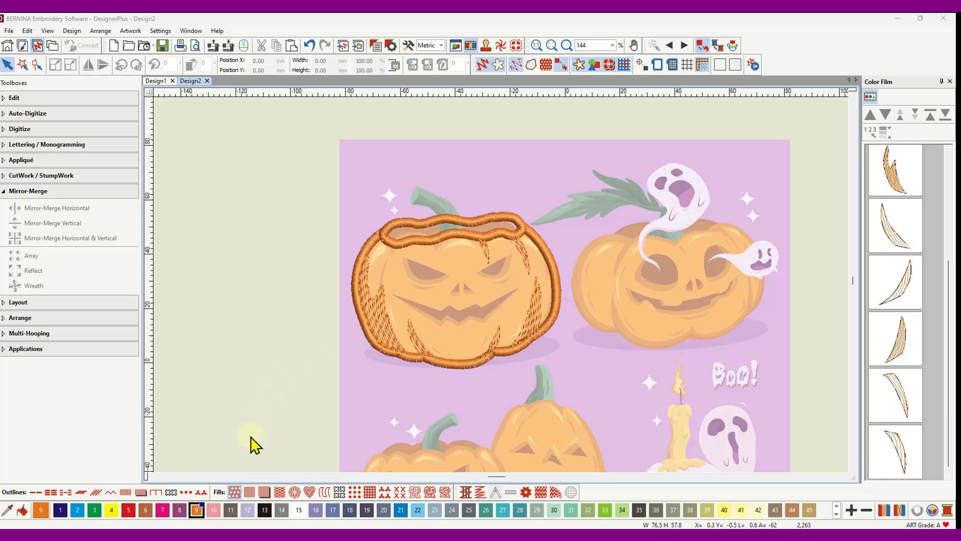
# Step: Set the stitch spacing of the step fill to 0.45 mm with nothing selected
pyautogui.click(193, 511)
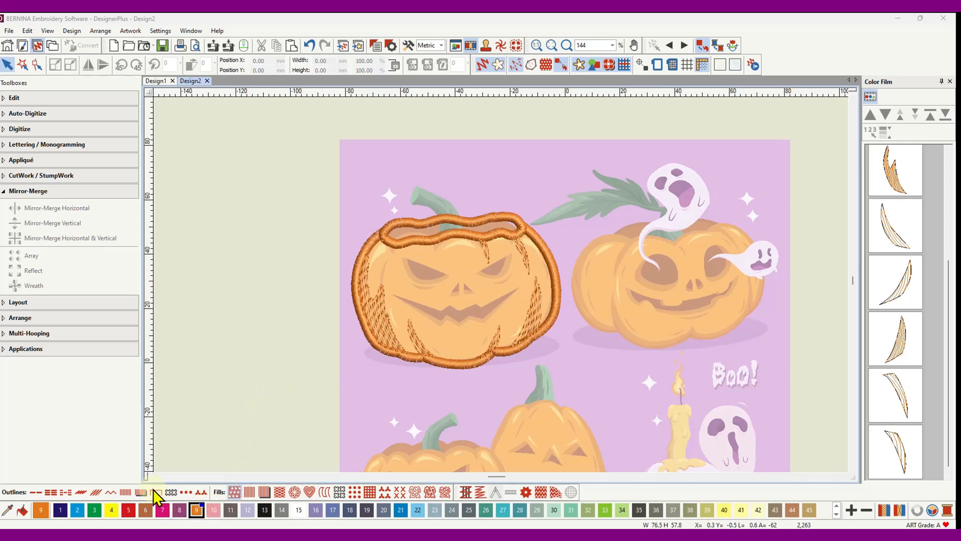
pyautogui.rightClick(235, 491)
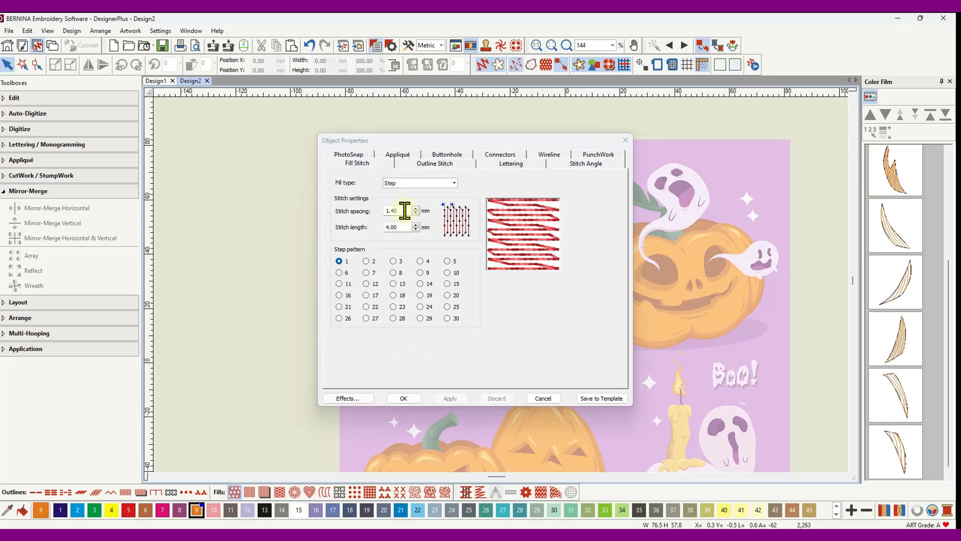
pyautogui.click(386, 211)
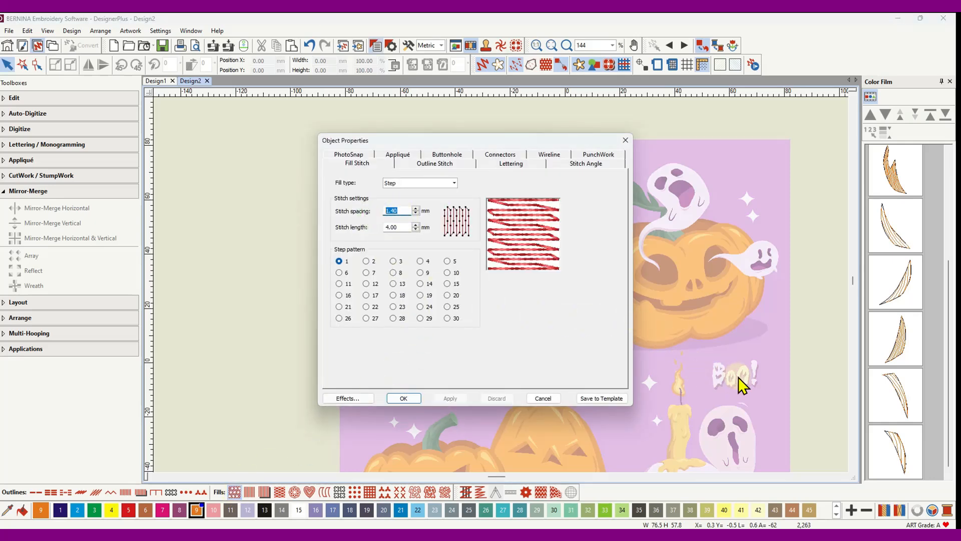
pyautogui.write('0.45')
pyautogui.click(449, 399)
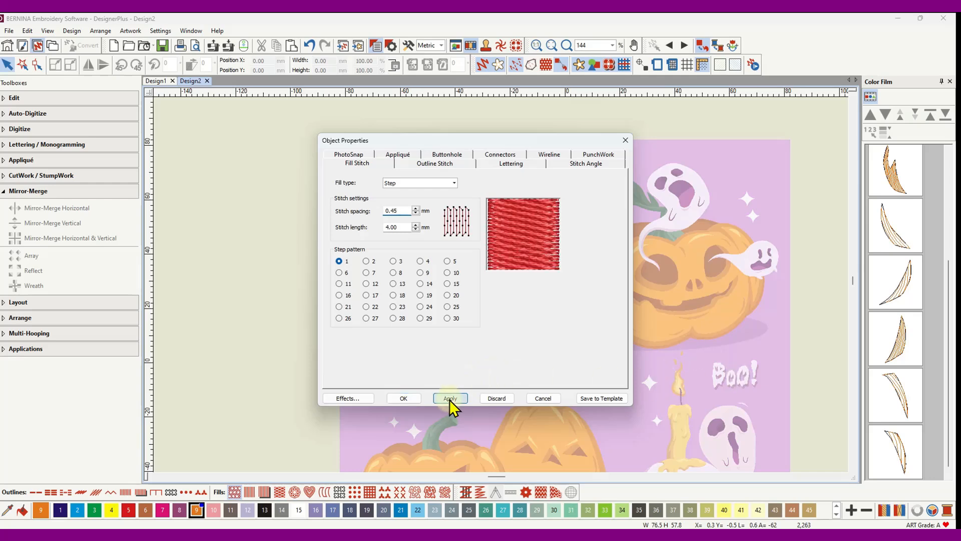
pyautogui.click(406, 397)
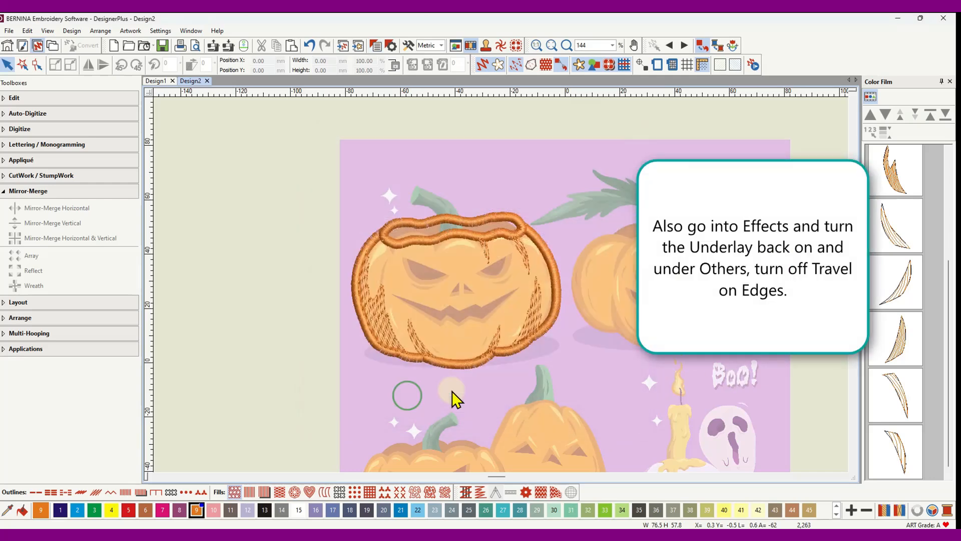
# Step: Digitize the pumpkin's triangular nose as a closed step-fill object in black color 13
pyautogui.click(458, 284)
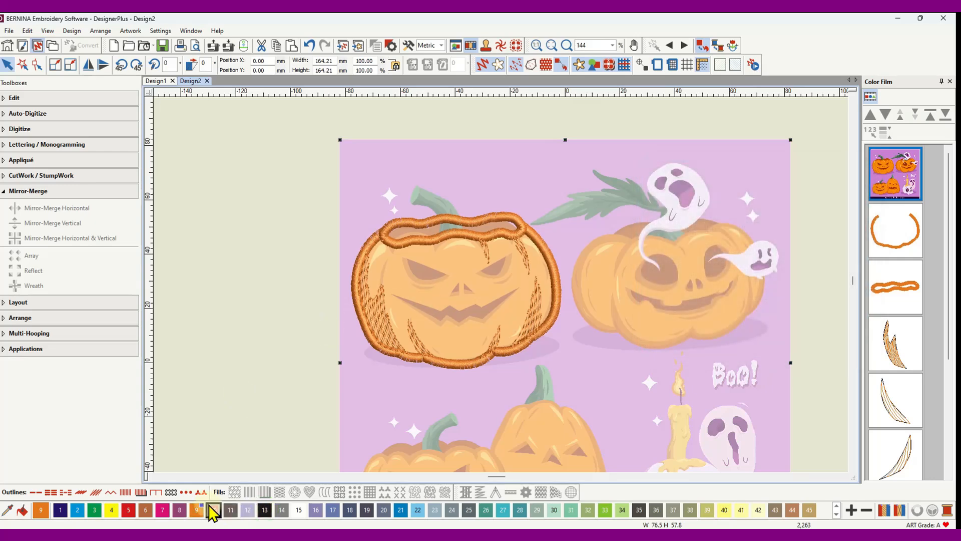
pyautogui.click(24, 129)
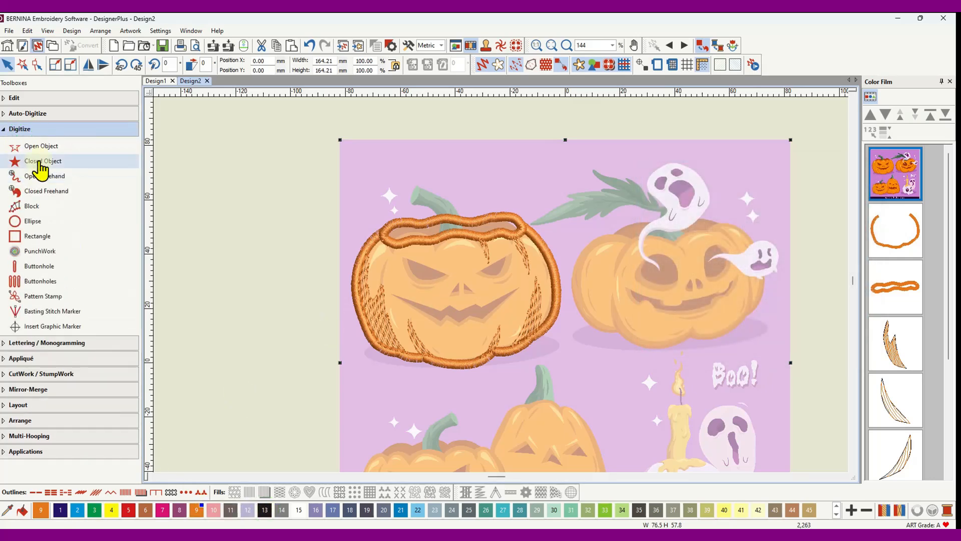
pyautogui.click(36, 165)
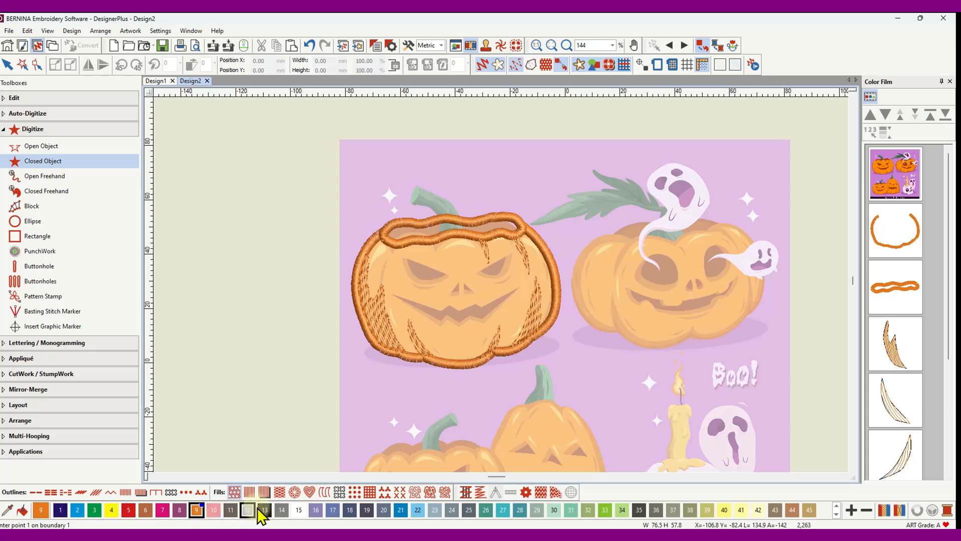
pyautogui.click(263, 509)
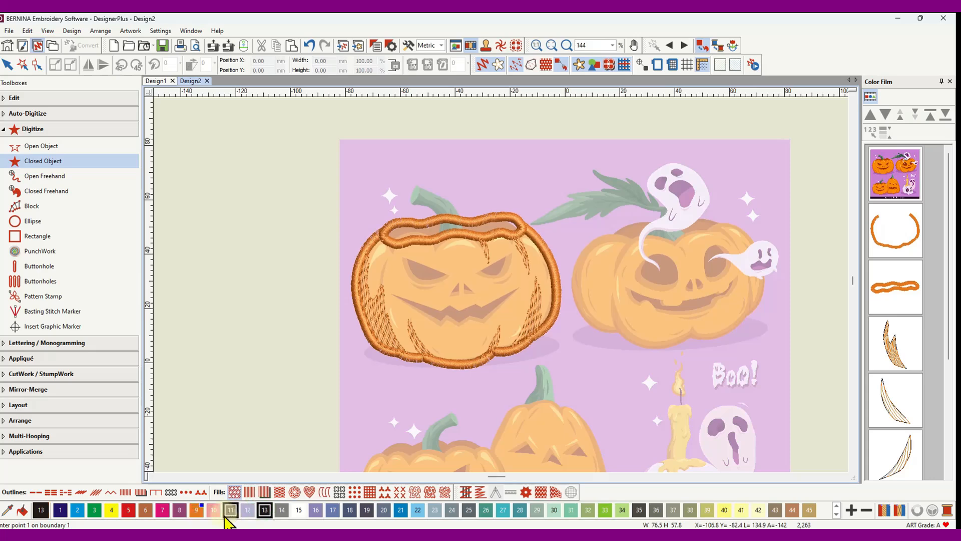
pyautogui.click(235, 489)
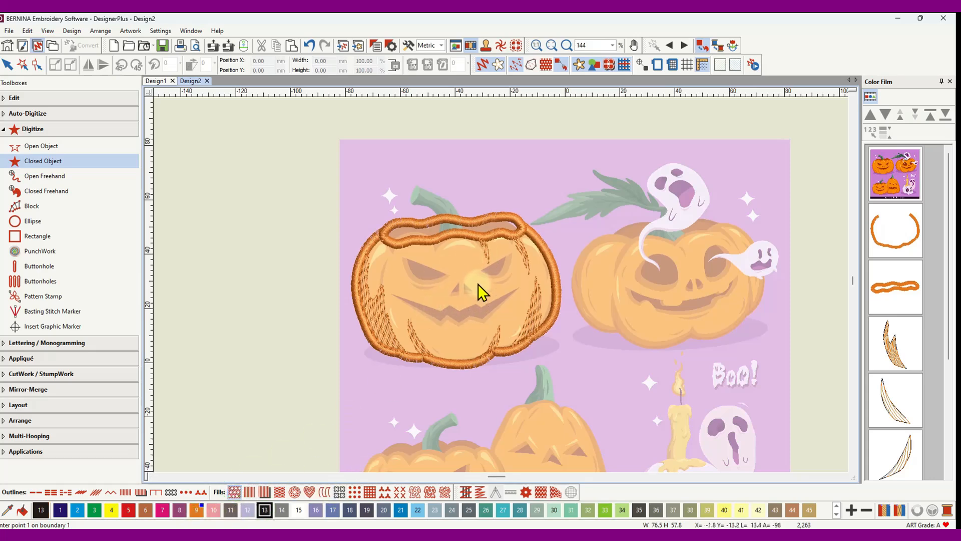
pyautogui.click(460, 282)
pyautogui.click(451, 295)
pyautogui.press('Return')
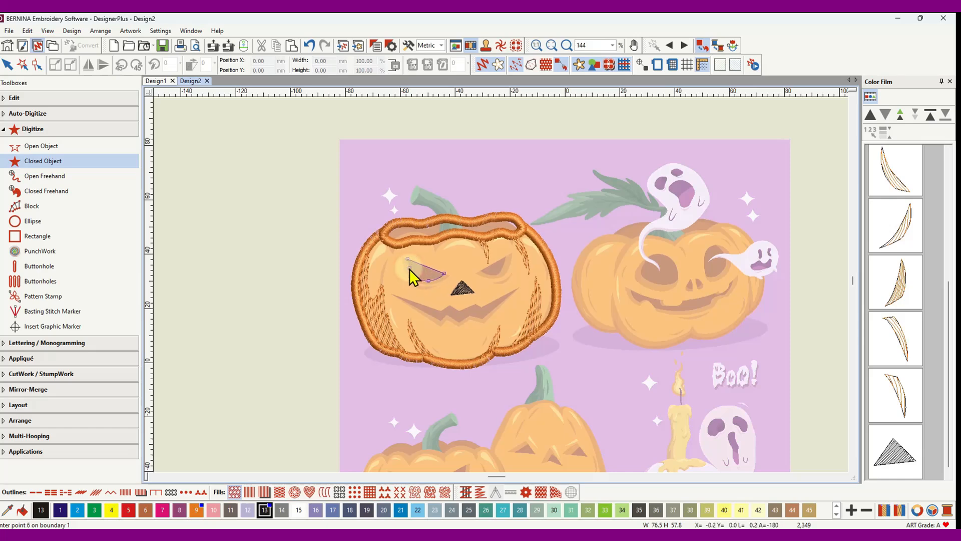
# Step: Digitize both slanted eyes as closed step-fill objects in color 13, following the artwork
pyautogui.press('Return')
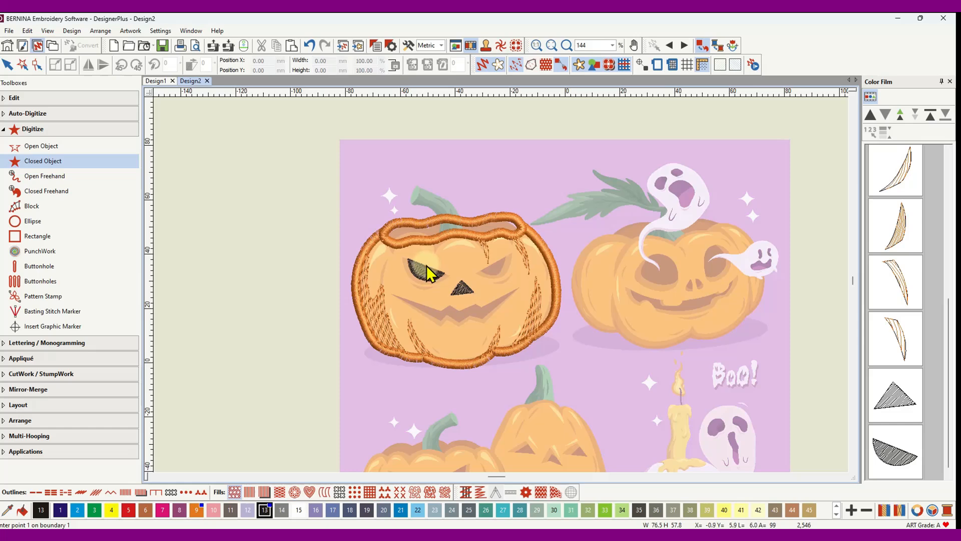
pyautogui.click(482, 272)
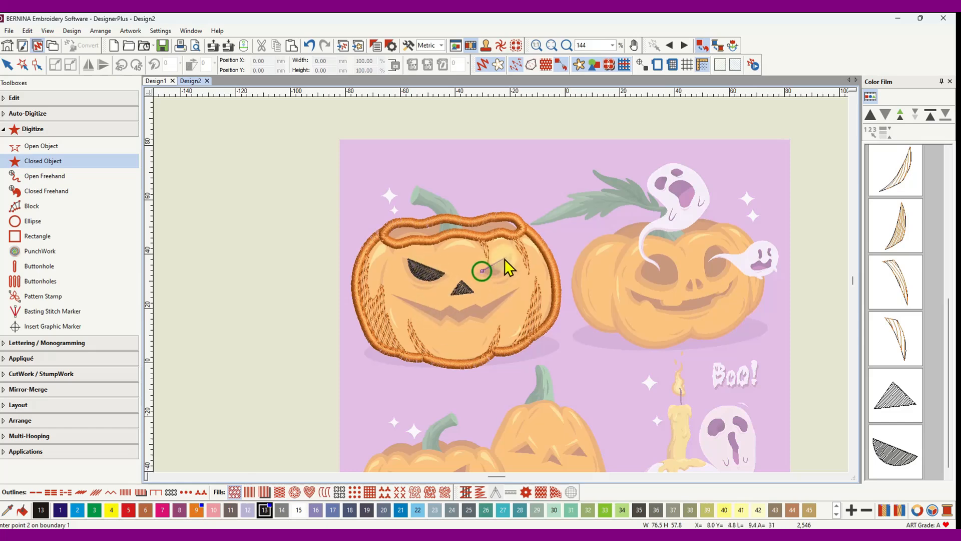
pyautogui.click(506, 258)
pyautogui.click(500, 274)
pyautogui.click(492, 275)
pyautogui.press('Return')
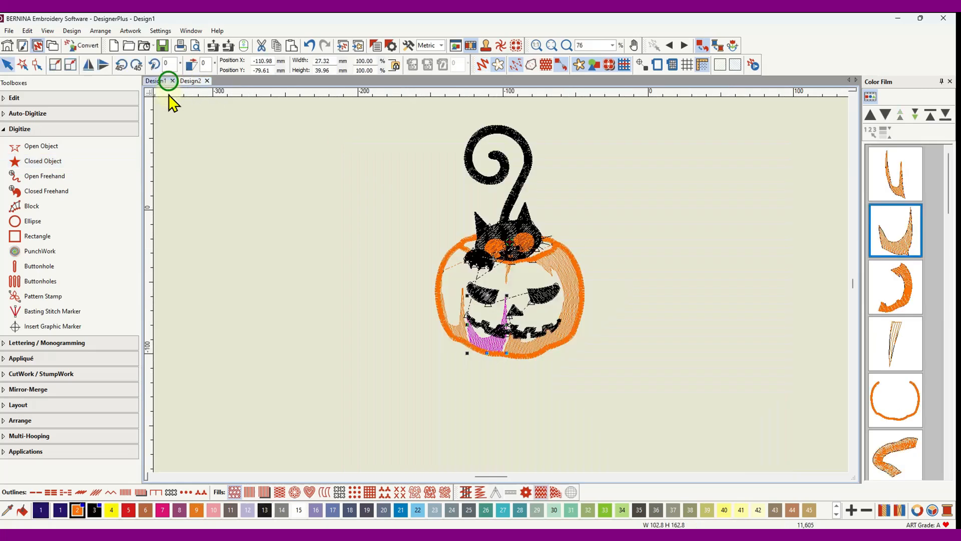
# Step: Copy the black jagged mouth from Design1 and paste it into Design2
pyautogui.click(159, 81)
pyautogui.click(531, 329)
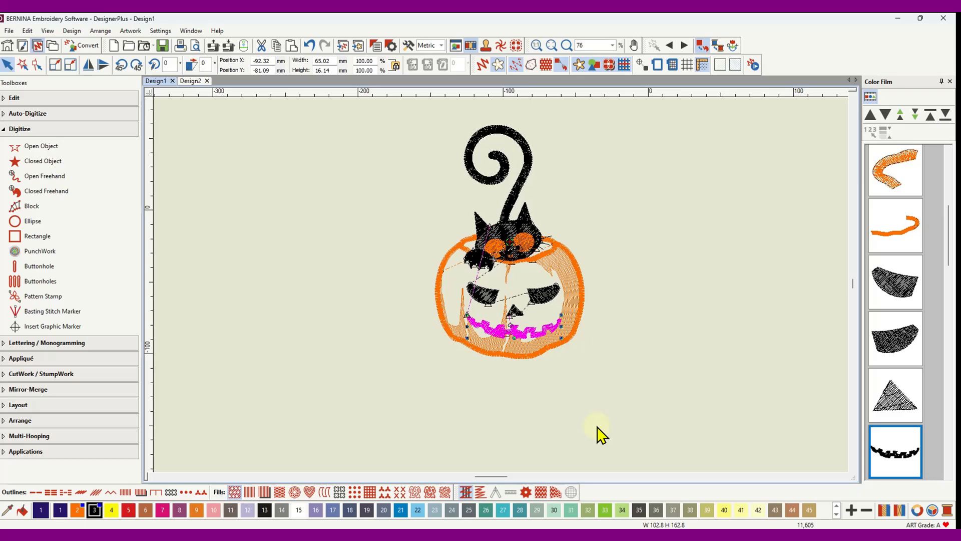
pyautogui.click(189, 81)
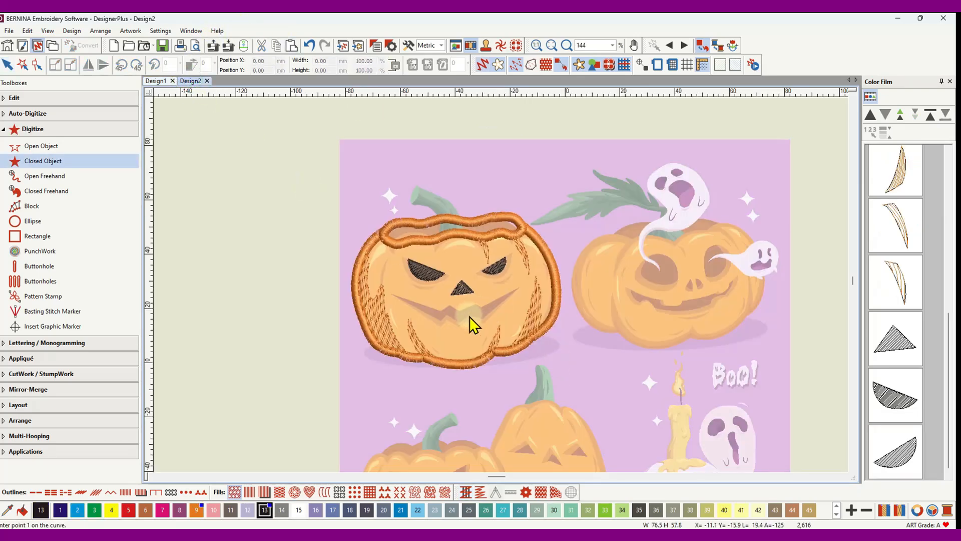
pyautogui.hotkey('ctrl', 'v')
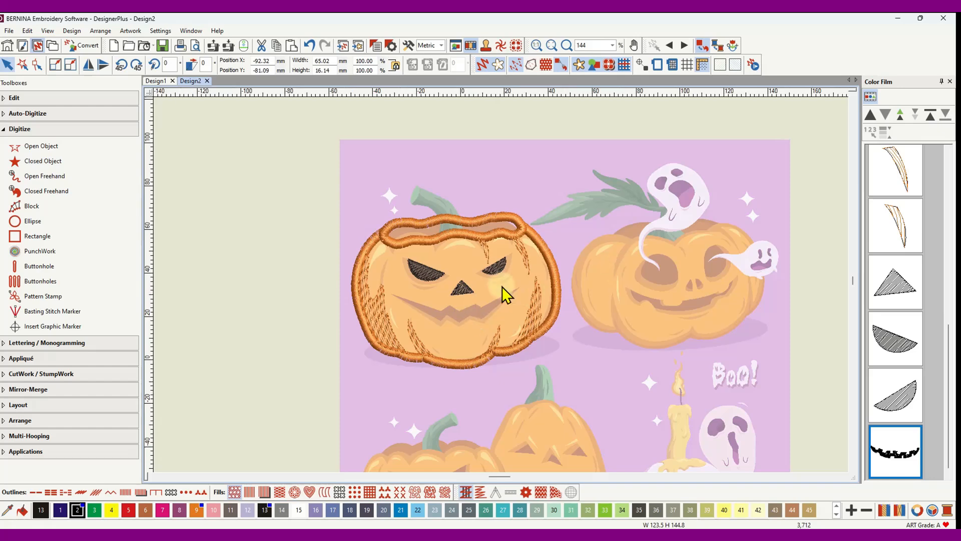
# Step: Move the pasted mouth onto the pumpkin, scale it to 58.50%, and center it below the nose
pyautogui.scroll(-4, 502, 286)
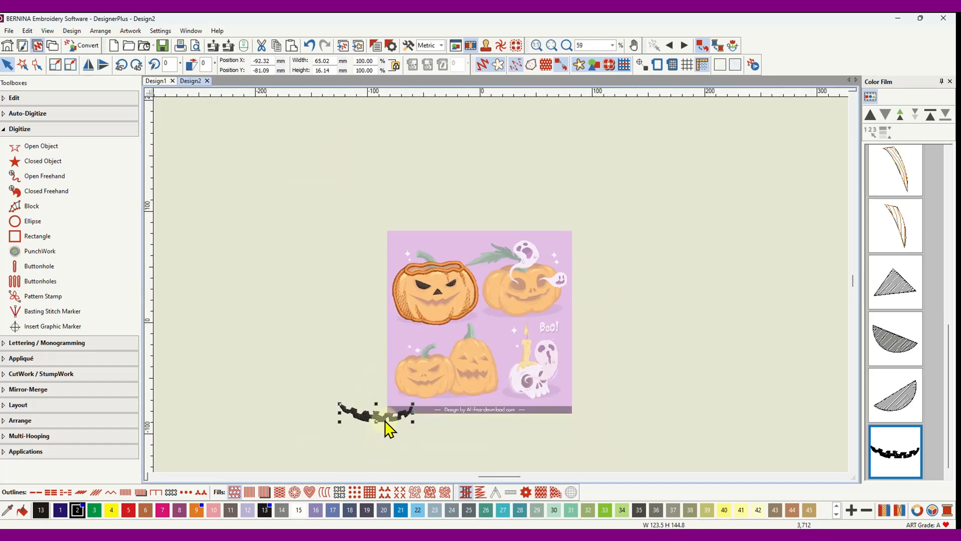
pyautogui.moveTo(385, 421); pyautogui.dragTo(447, 312)
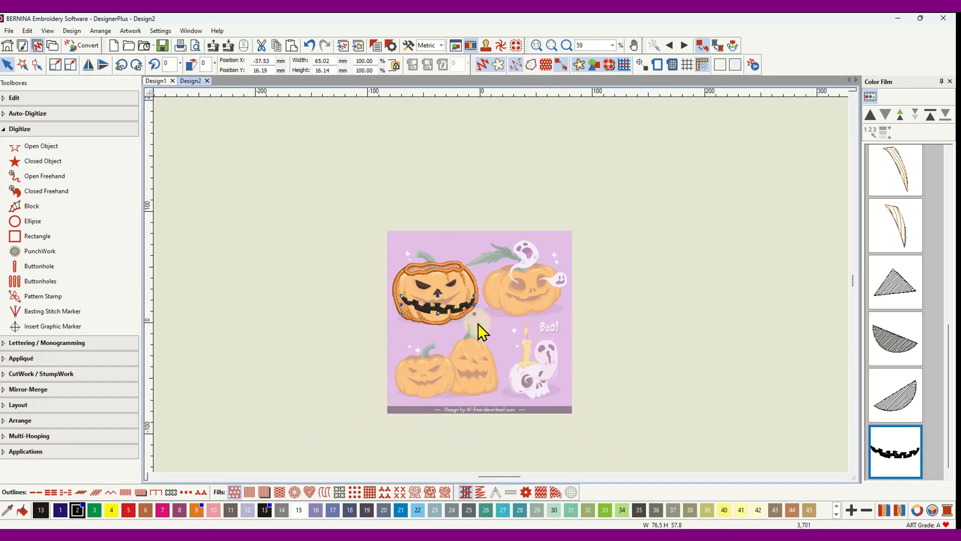
pyautogui.scroll(6, 495, 301)
pyautogui.moveTo(520, 186); pyautogui.dragTo(405, 220)
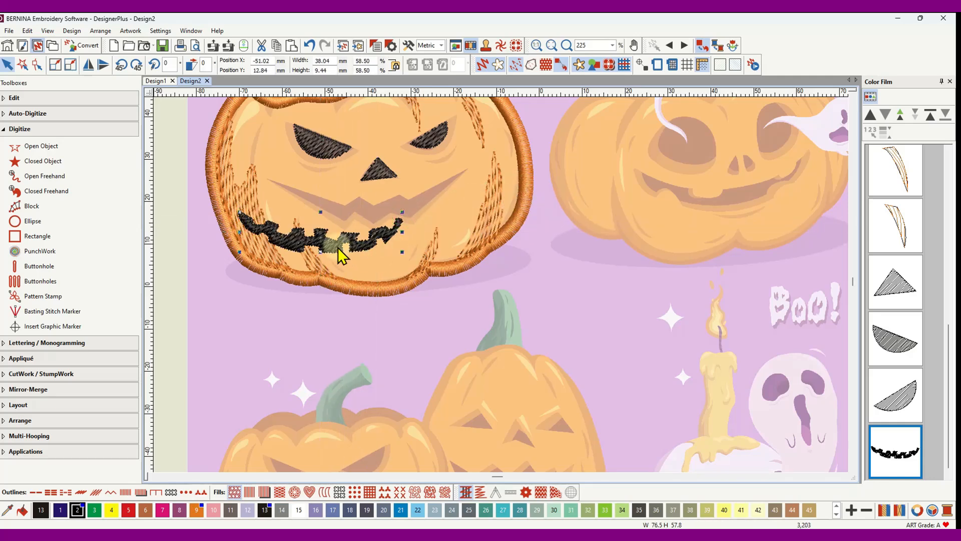
pyautogui.moveTo(336, 247); pyautogui.dragTo(386, 221)
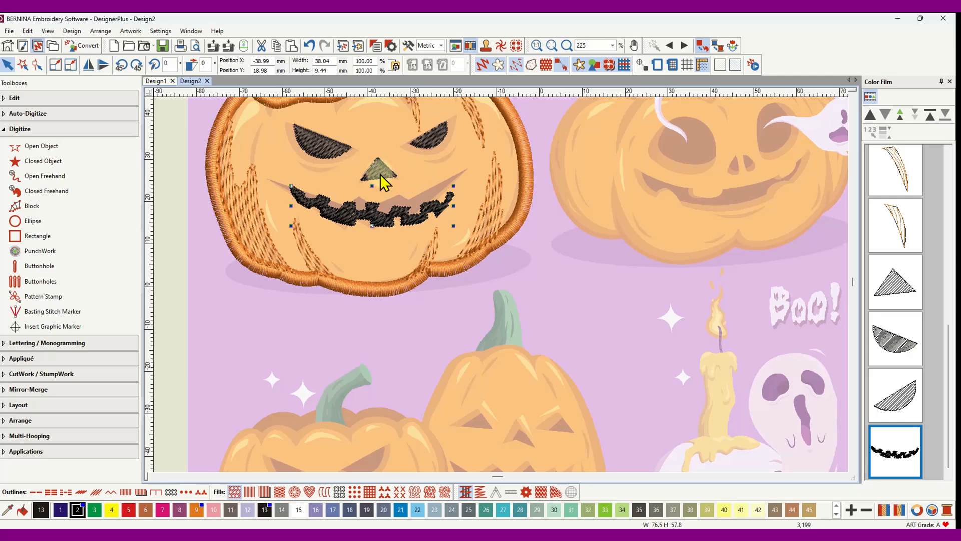
# Step: Select the nose, both eyes and the mouth together and move them slightly down on the pumpkin
pyautogui.click(317, 148)
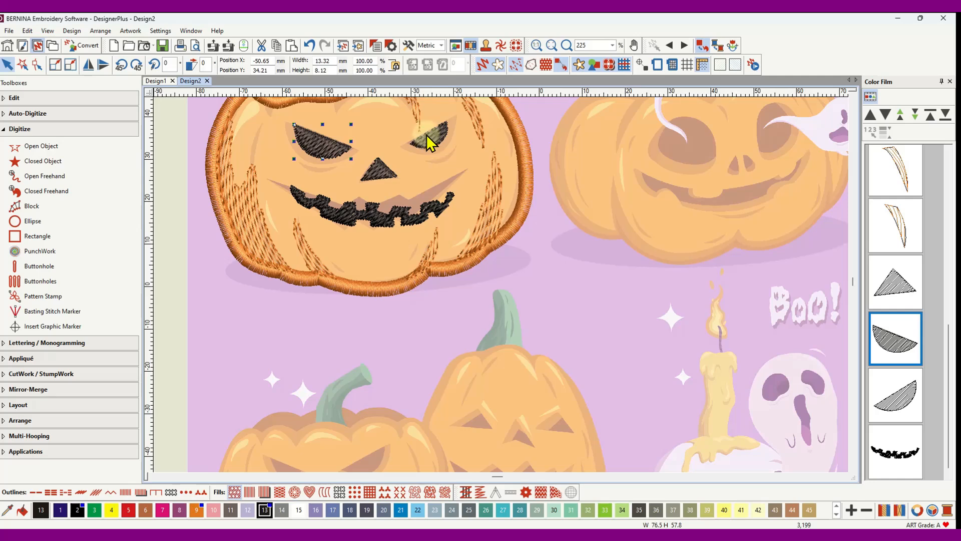
pyautogui.click(896, 294)
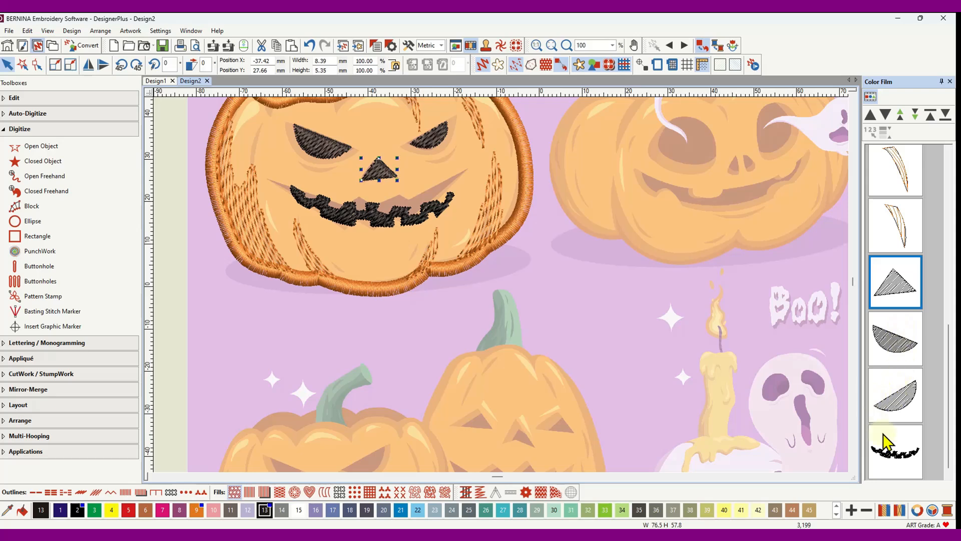
pyautogui.keyDown('shift'); pyautogui.click(903, 463); pyautogui.keyUp('shift')
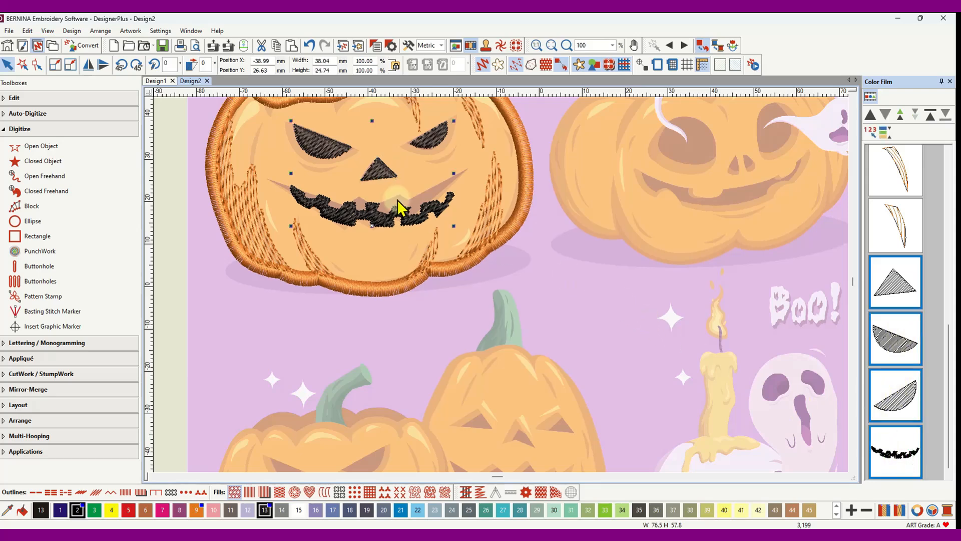
pyautogui.moveTo(385, 173); pyautogui.dragTo(386, 187)
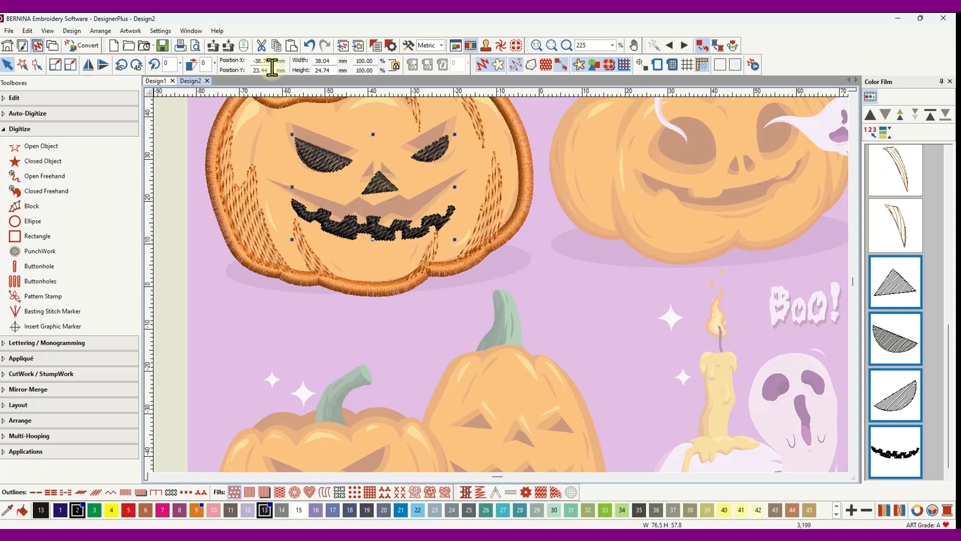
# Step: Delete the background artwork image from the design
pyautogui.scroll(-5, 503, 285)
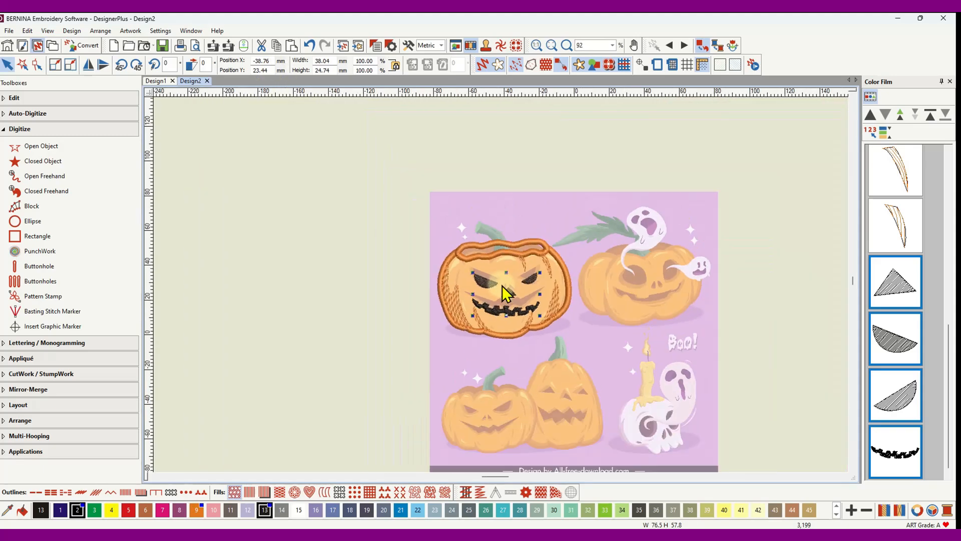
pyautogui.scroll(5, 508, 268)
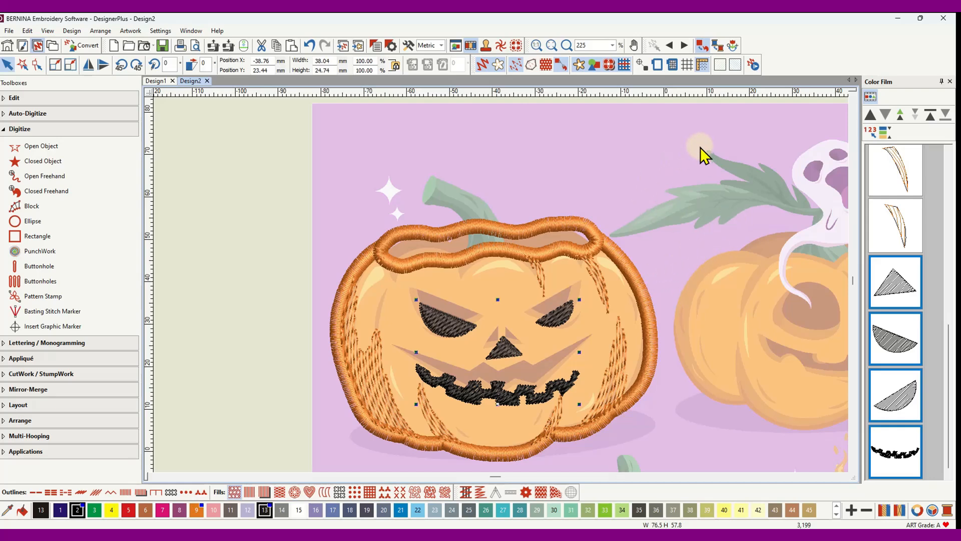
pyautogui.scroll(5, 919, 297)
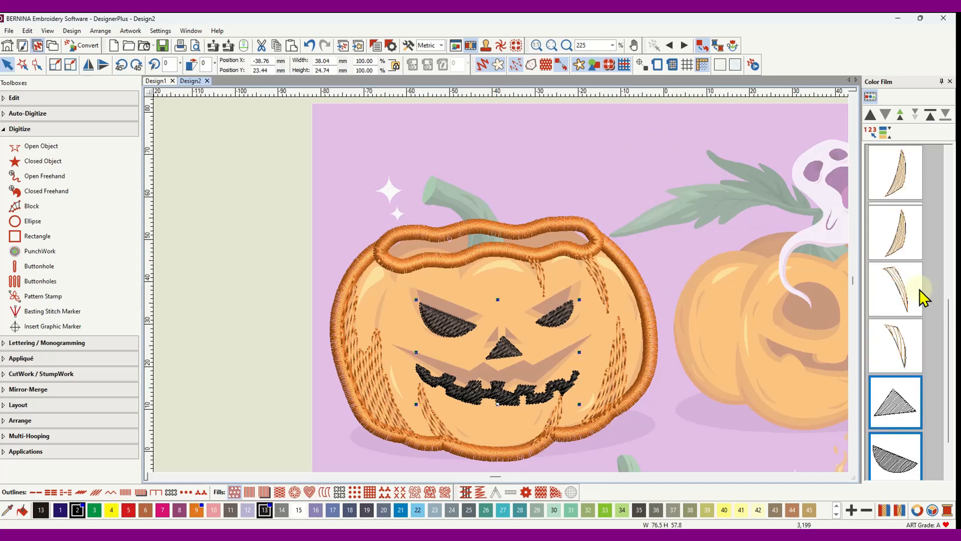
pyautogui.click(889, 184)
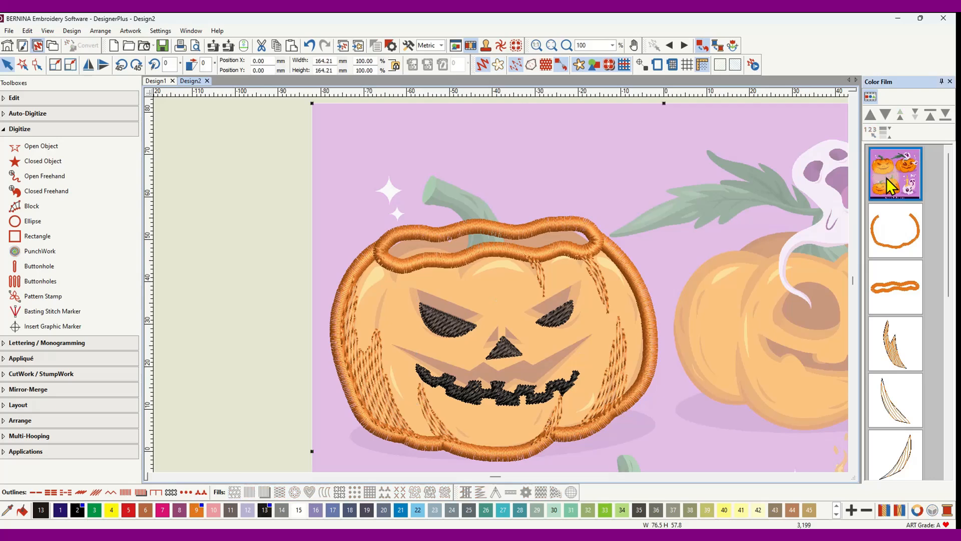
pyautogui.press('Delete')
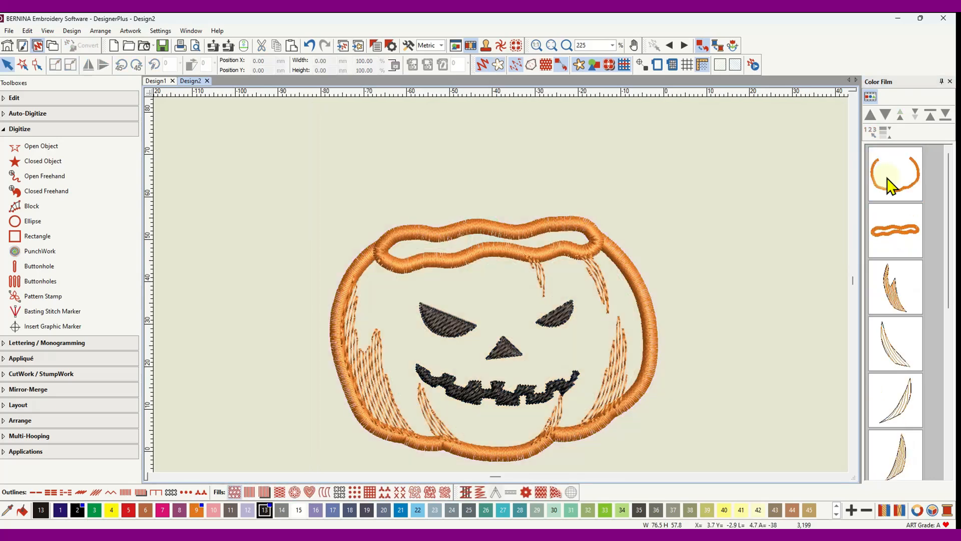